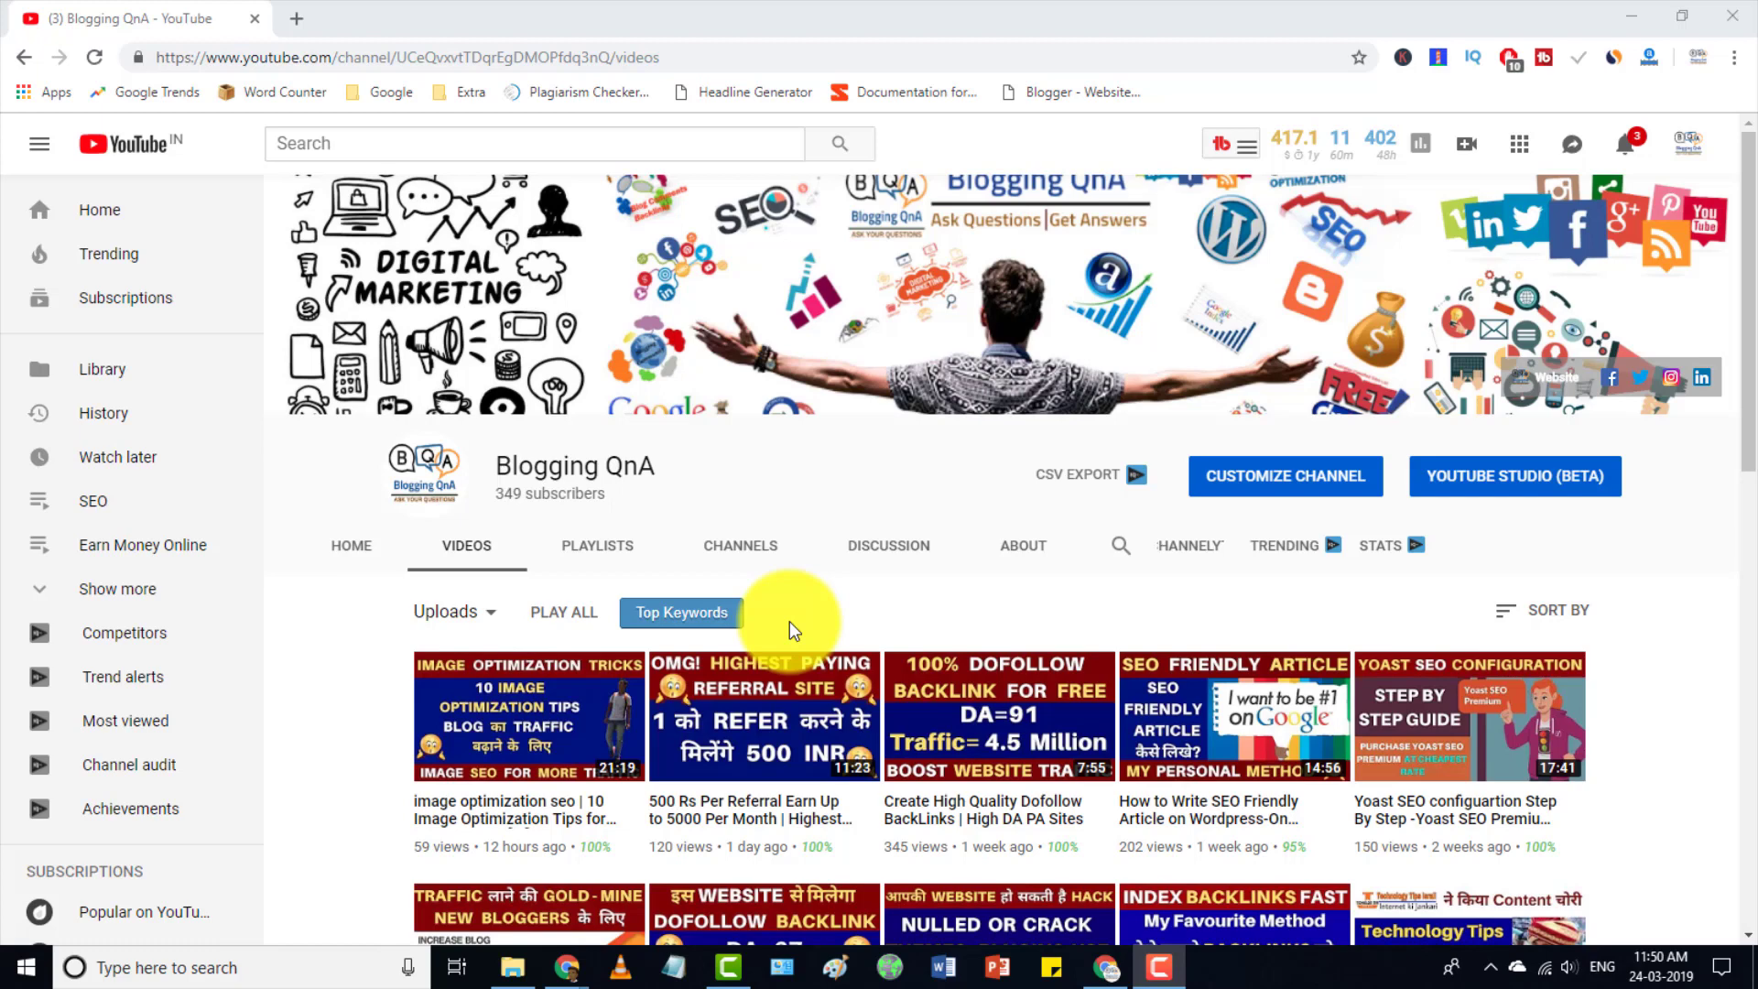
Switch to the browser window with Google Search Console and look over the property's Performance, Coverage and Enhancements summaries.
left_click(567, 968)
left_click(520, 868)
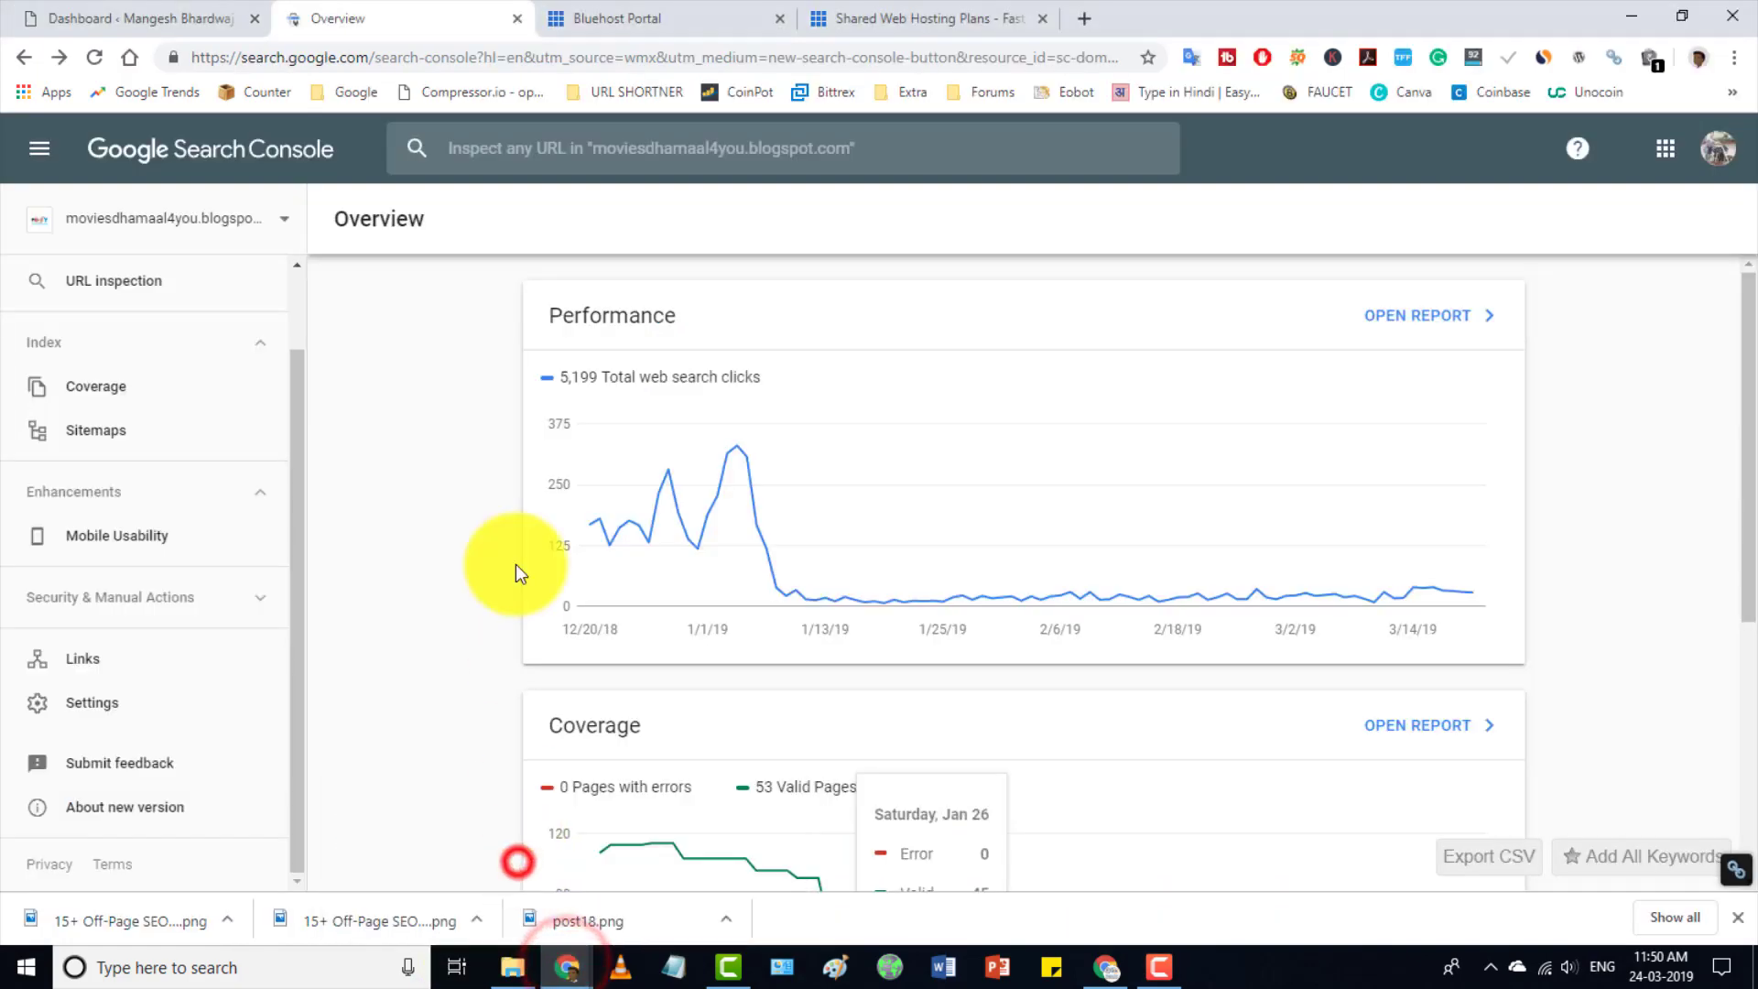
scroll(824, 586, "down", 5)
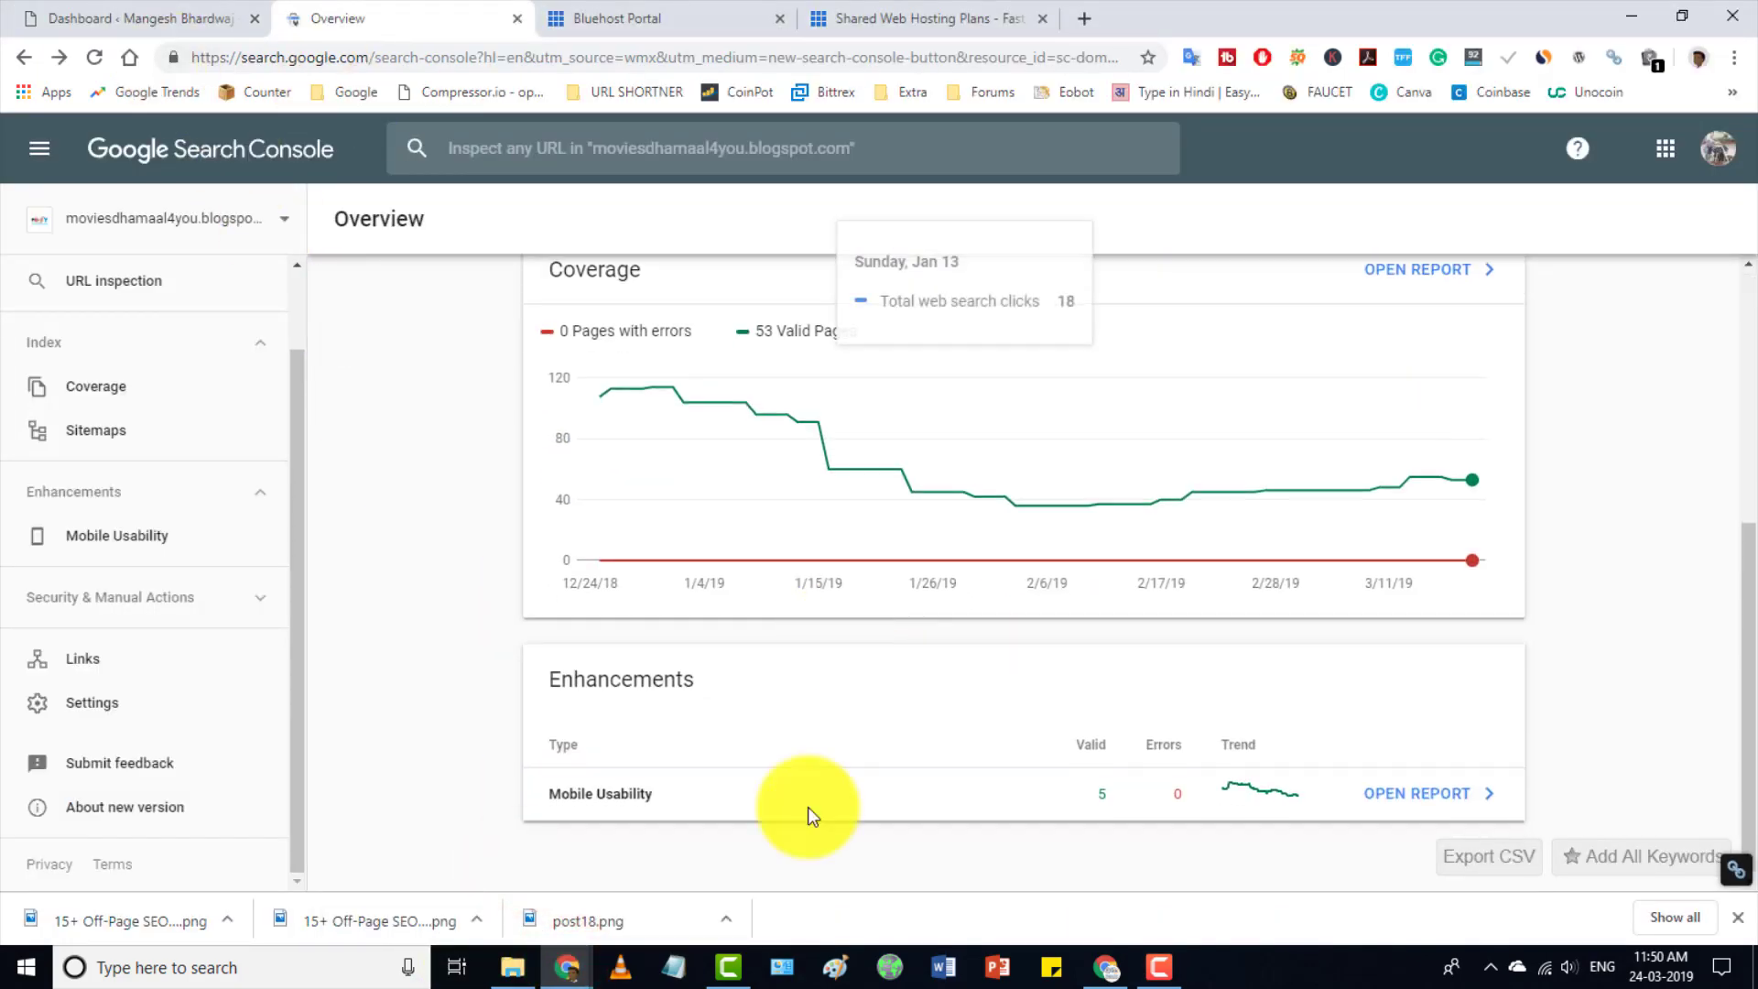
scroll(110, 562, "up", 2)
scroll(137, 659, "down", 1)
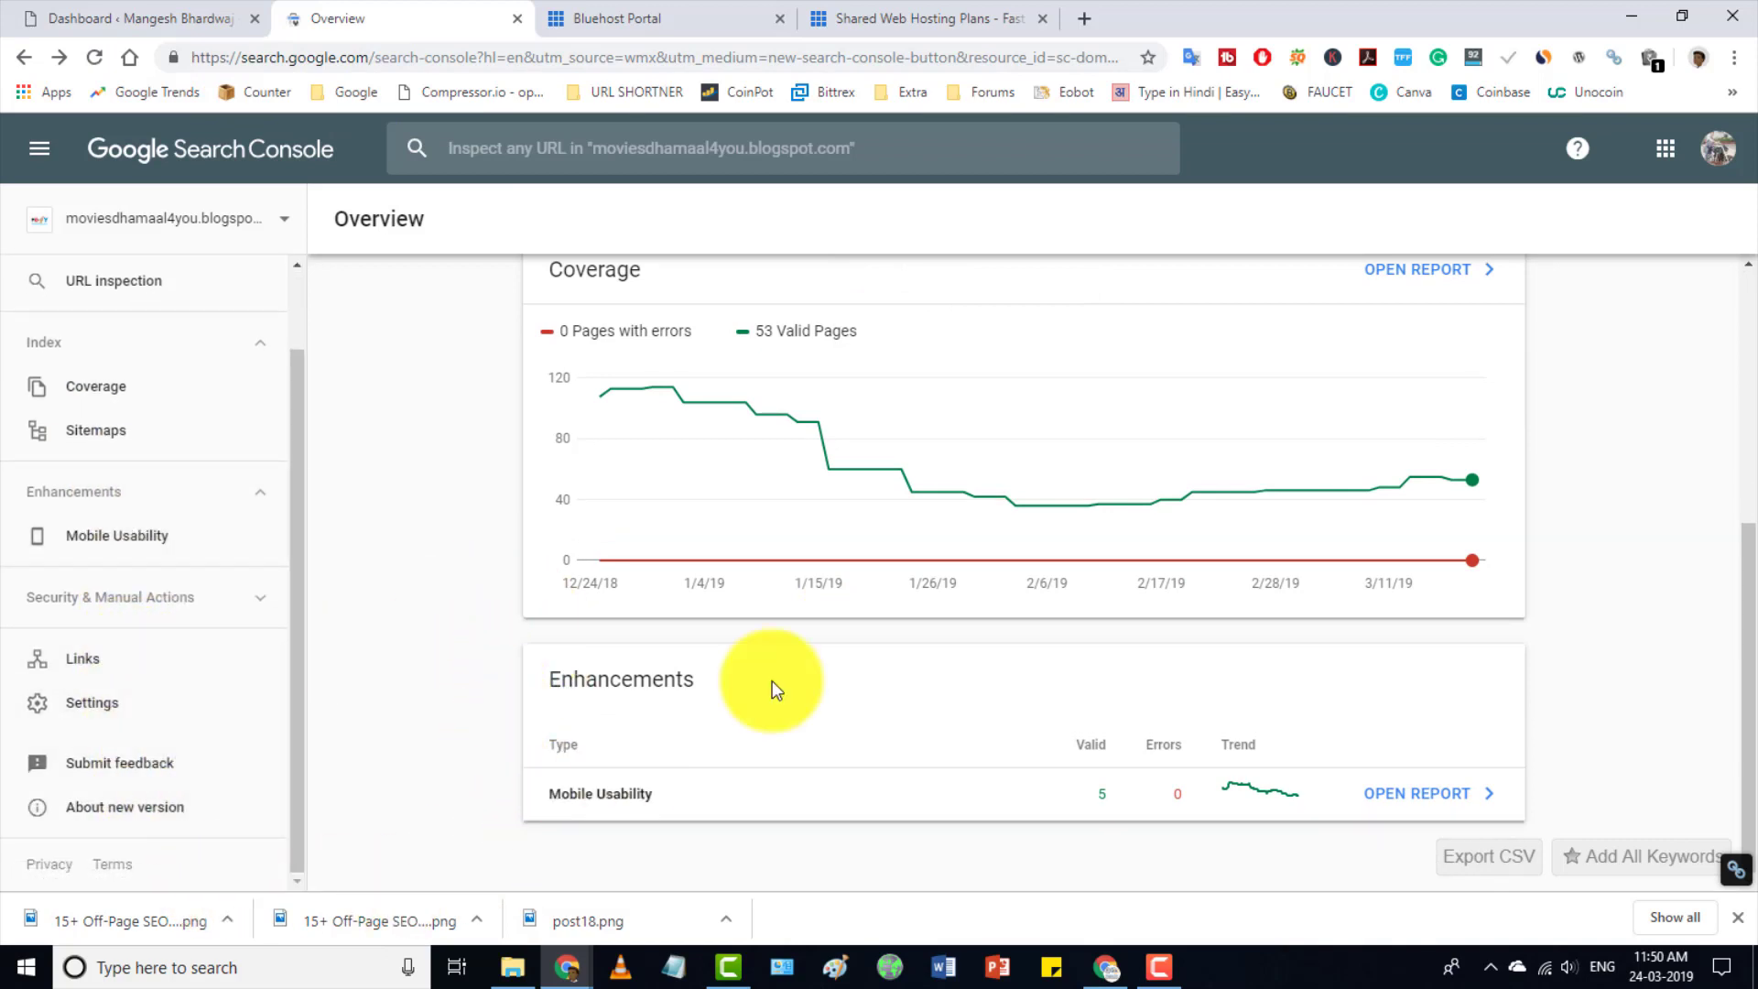
scroll(772, 683, "up", 5)
Open the dialog for adding a property and review its two property types, Domain and URL prefix.
left_click(193, 224)
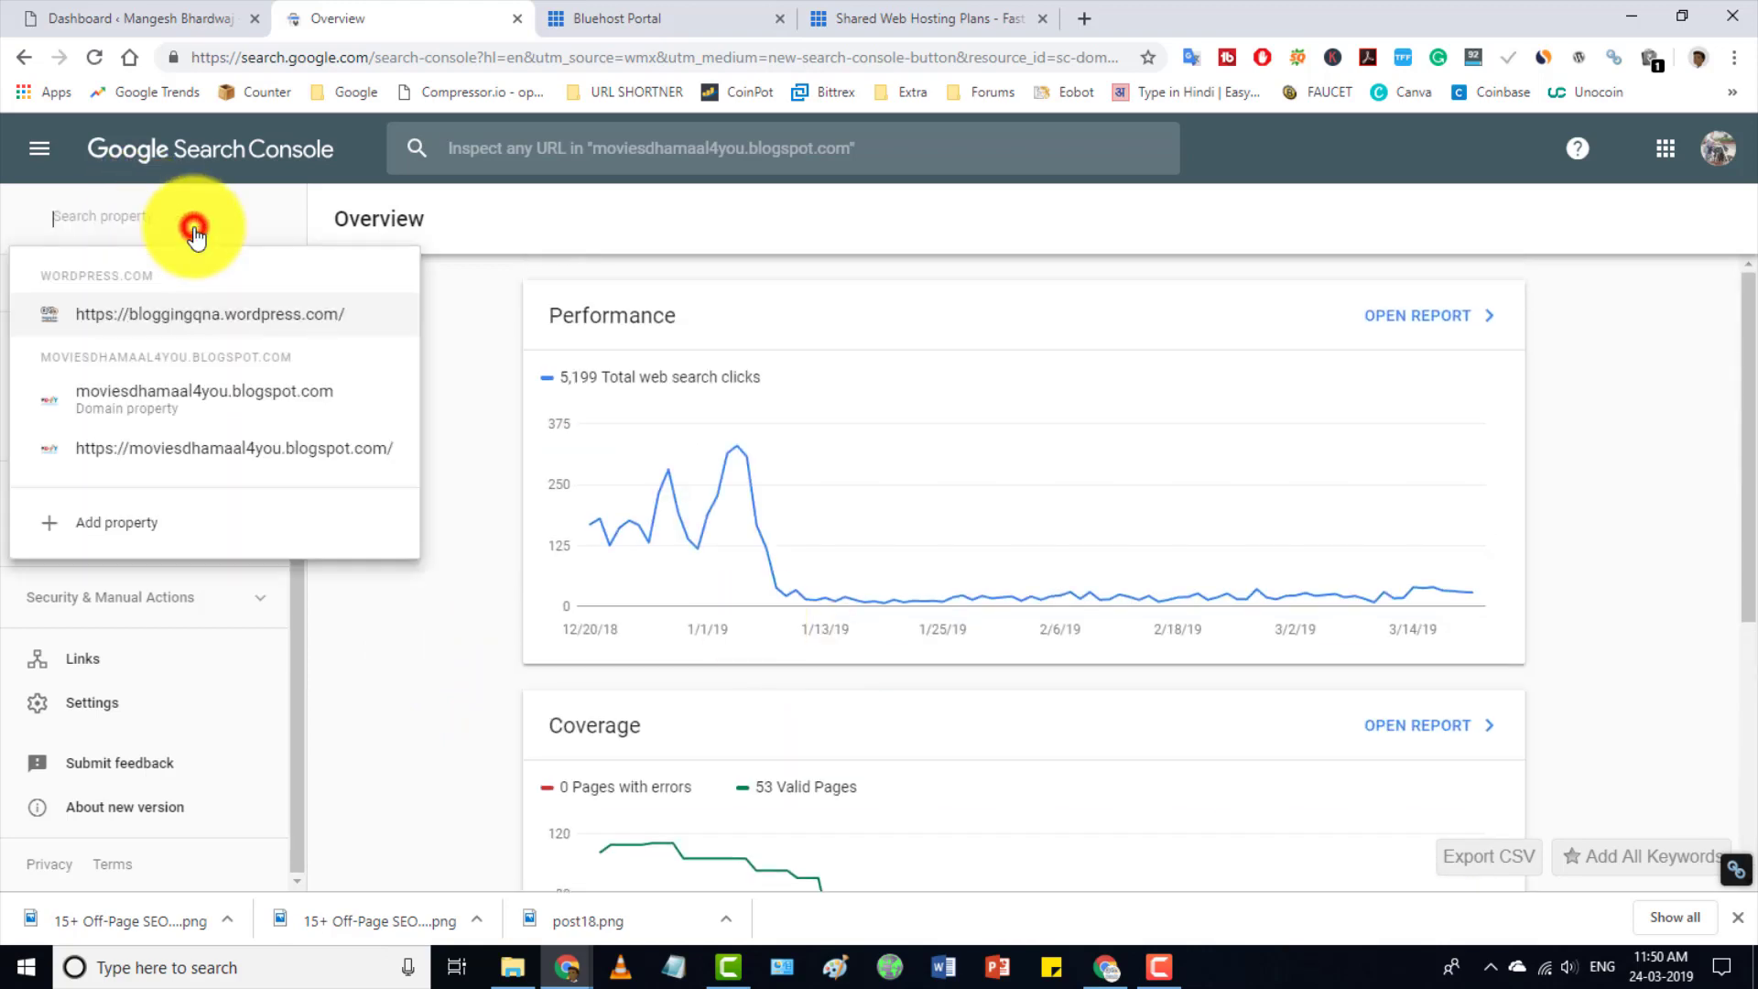
left_click(117, 524)
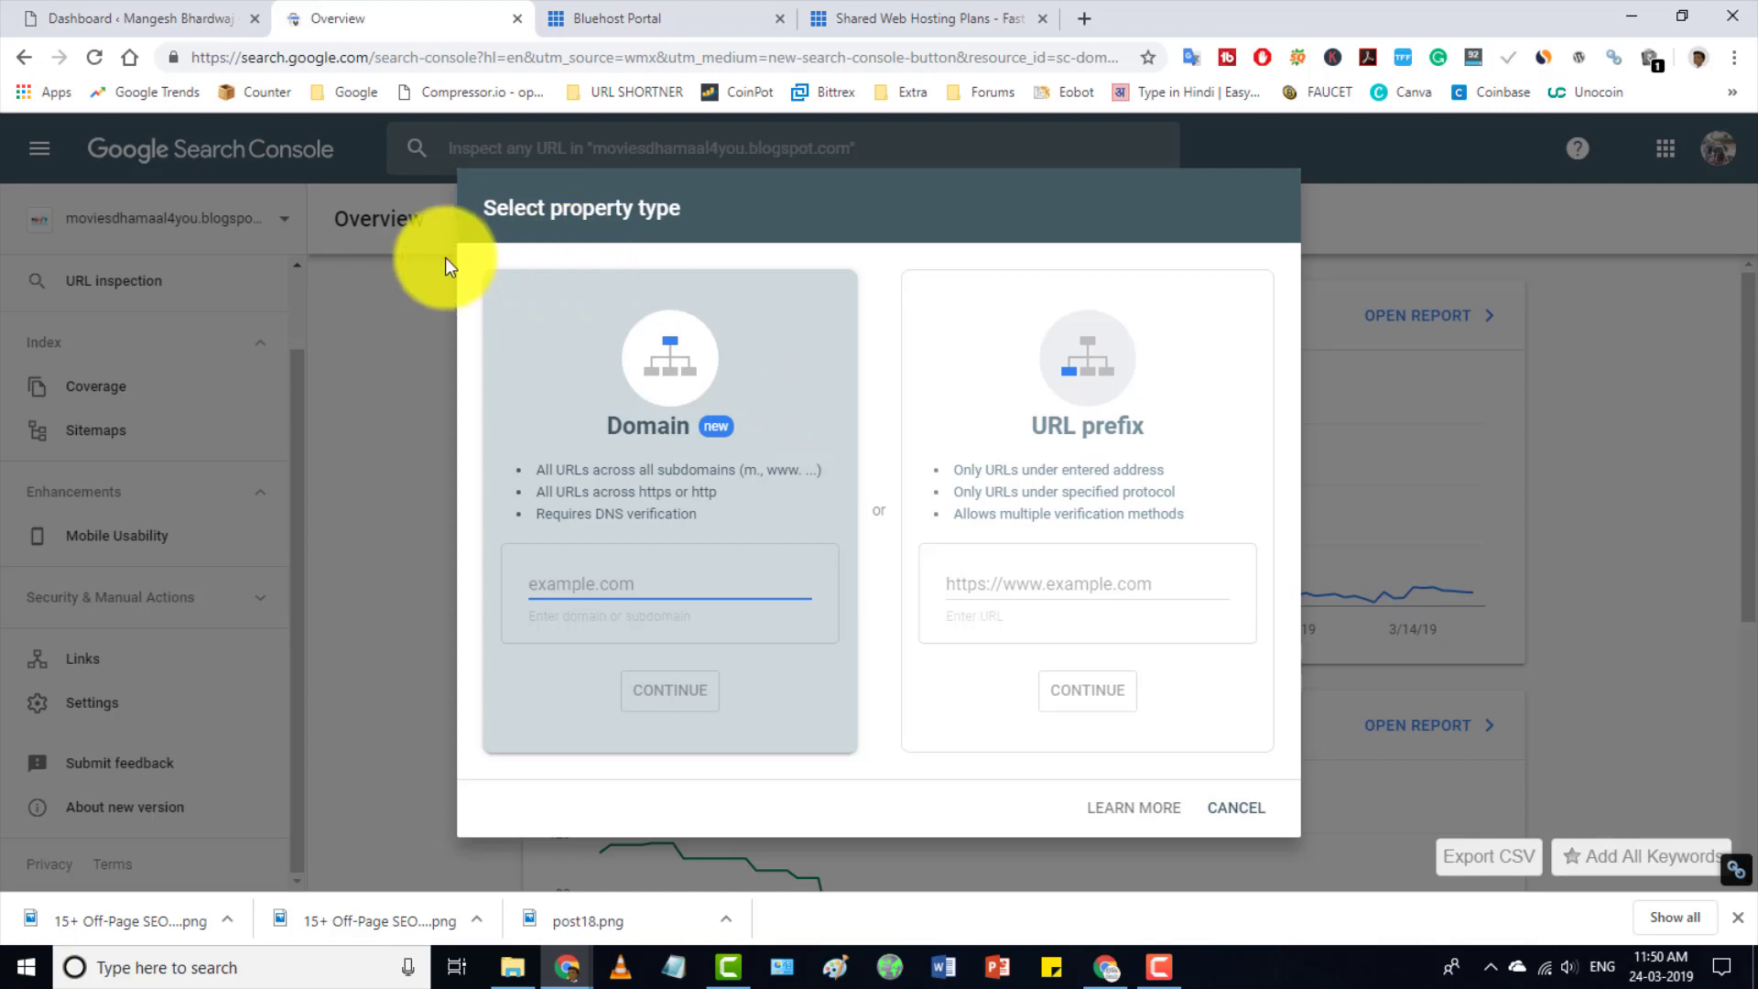
mouse_move(446, 246)
left_mouse_down()
mouse_move(692, 313)
mouse_move(858, 797)
left_mouse_up()
mouse_move(871, 244)
left_mouse_down()
mouse_move(1264, 424)
mouse_move(1275, 812)
mouse_move(1298, 848)
left_mouse_up()
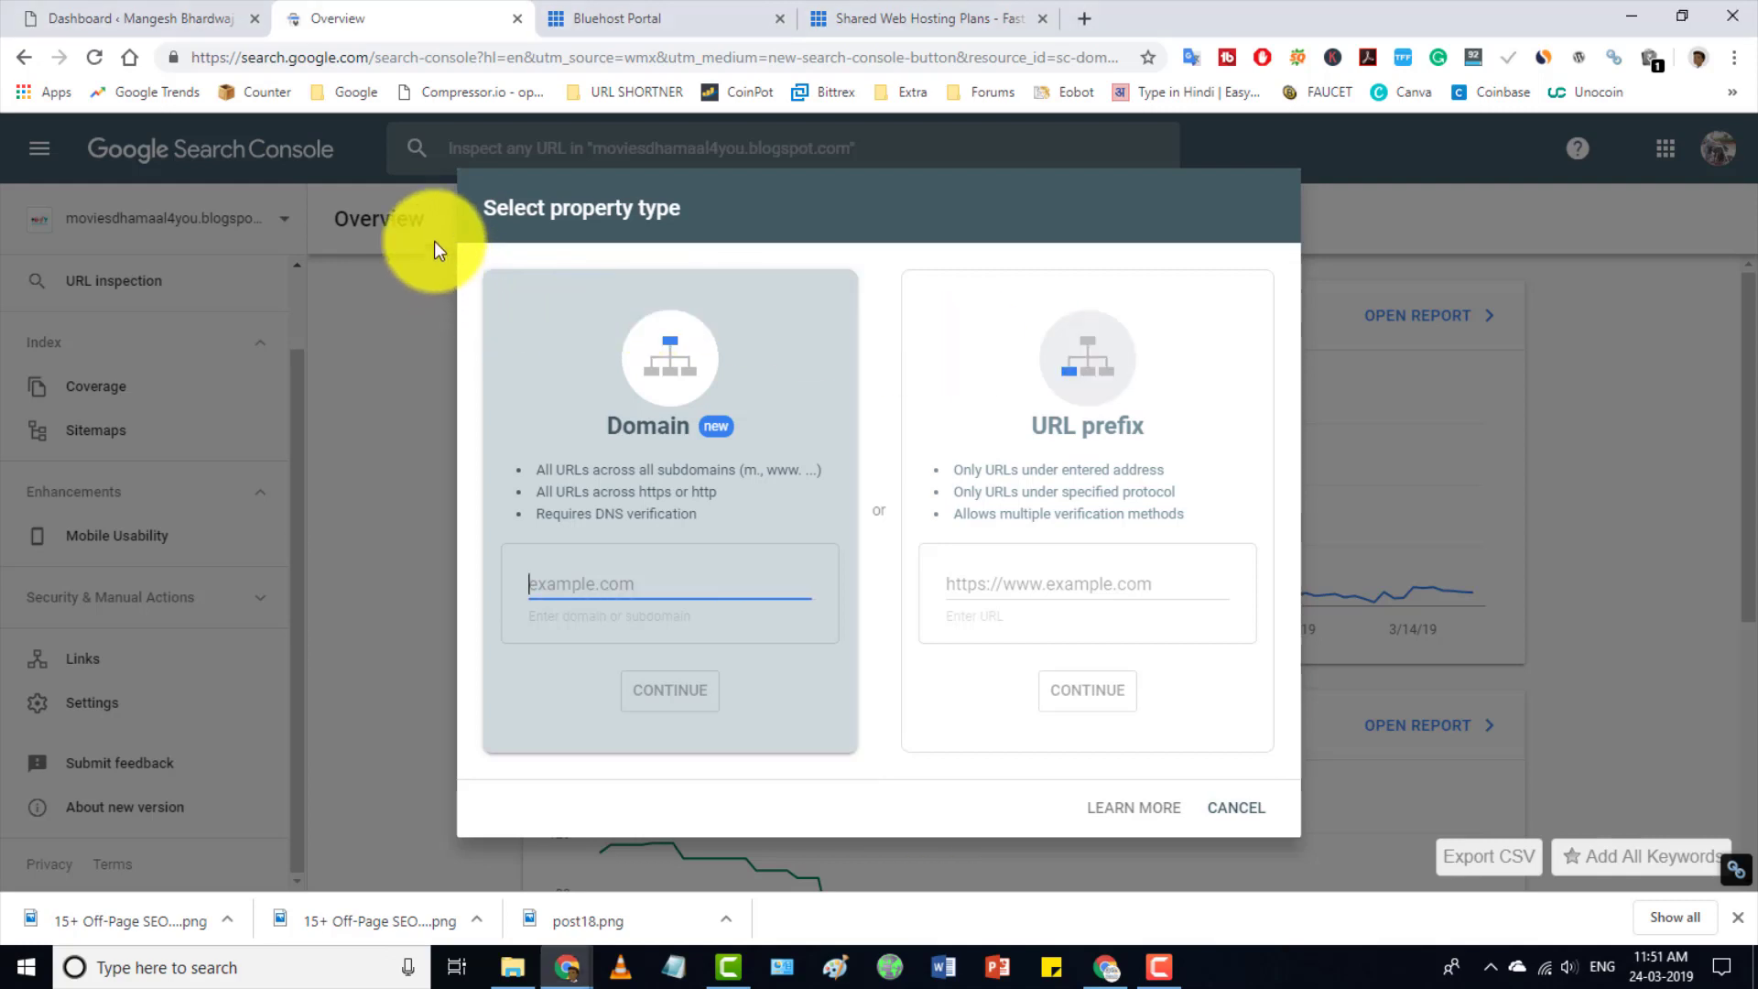
mouse_move(434, 240)
left_mouse_down()
mouse_move(616, 257)
mouse_move(883, 687)
mouse_move(848, 843)
mouse_move(875, 834)
left_mouse_up()
mouse_move(883, 243)
left_mouse_down()
mouse_move(962, 306)
mouse_move(1327, 833)
mouse_move(1309, 858)
left_mouse_up()
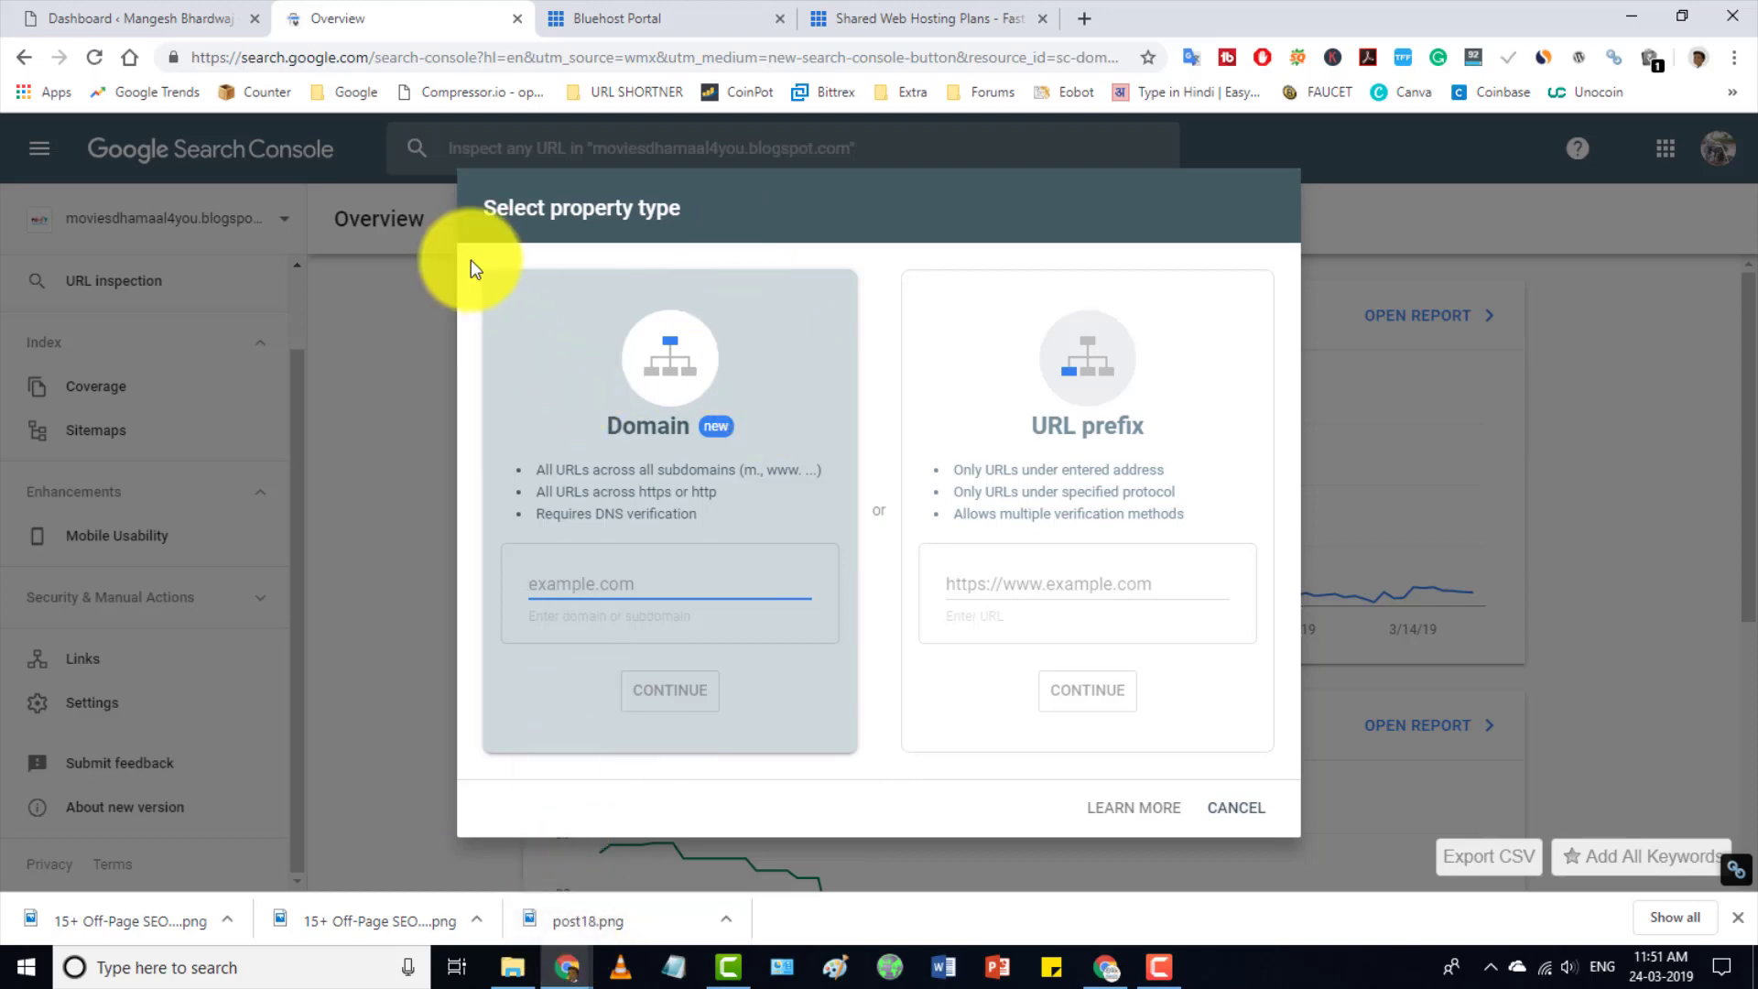
Switch to the Incognito browser window and look through the blog's home page, its posts and its web address.
mouse_move(567, 967)
left_click(682, 888)
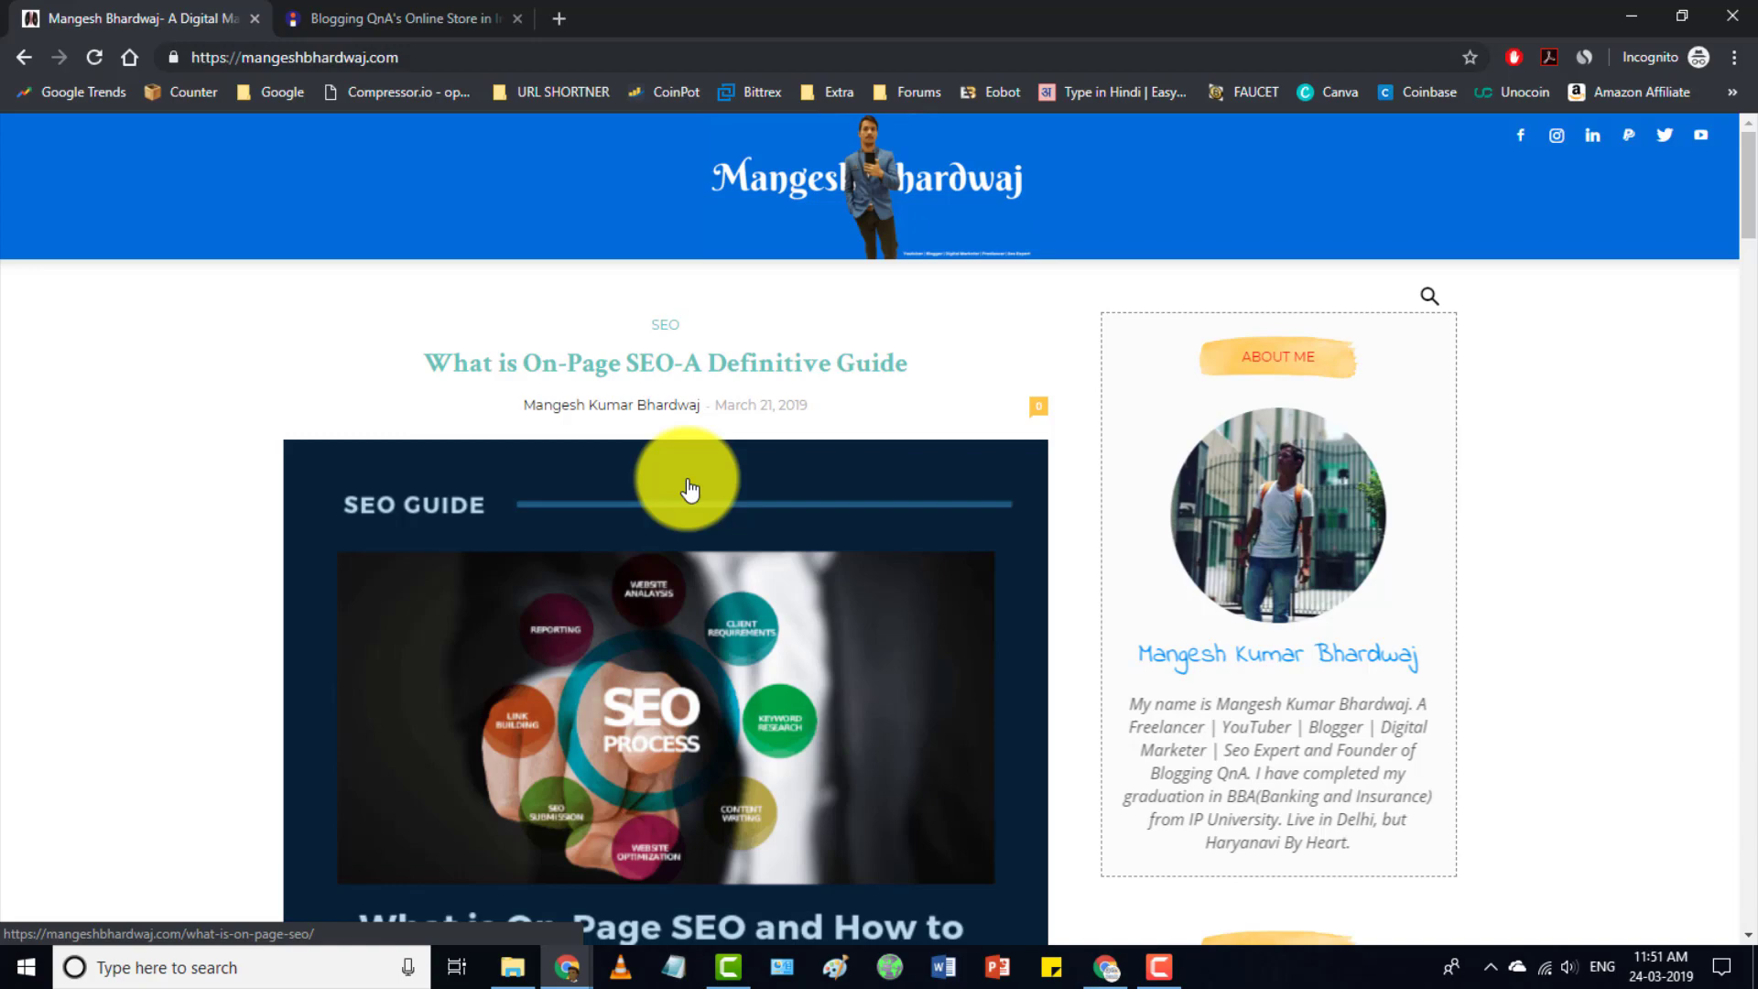
scroll(1028, 439, "down", 5)
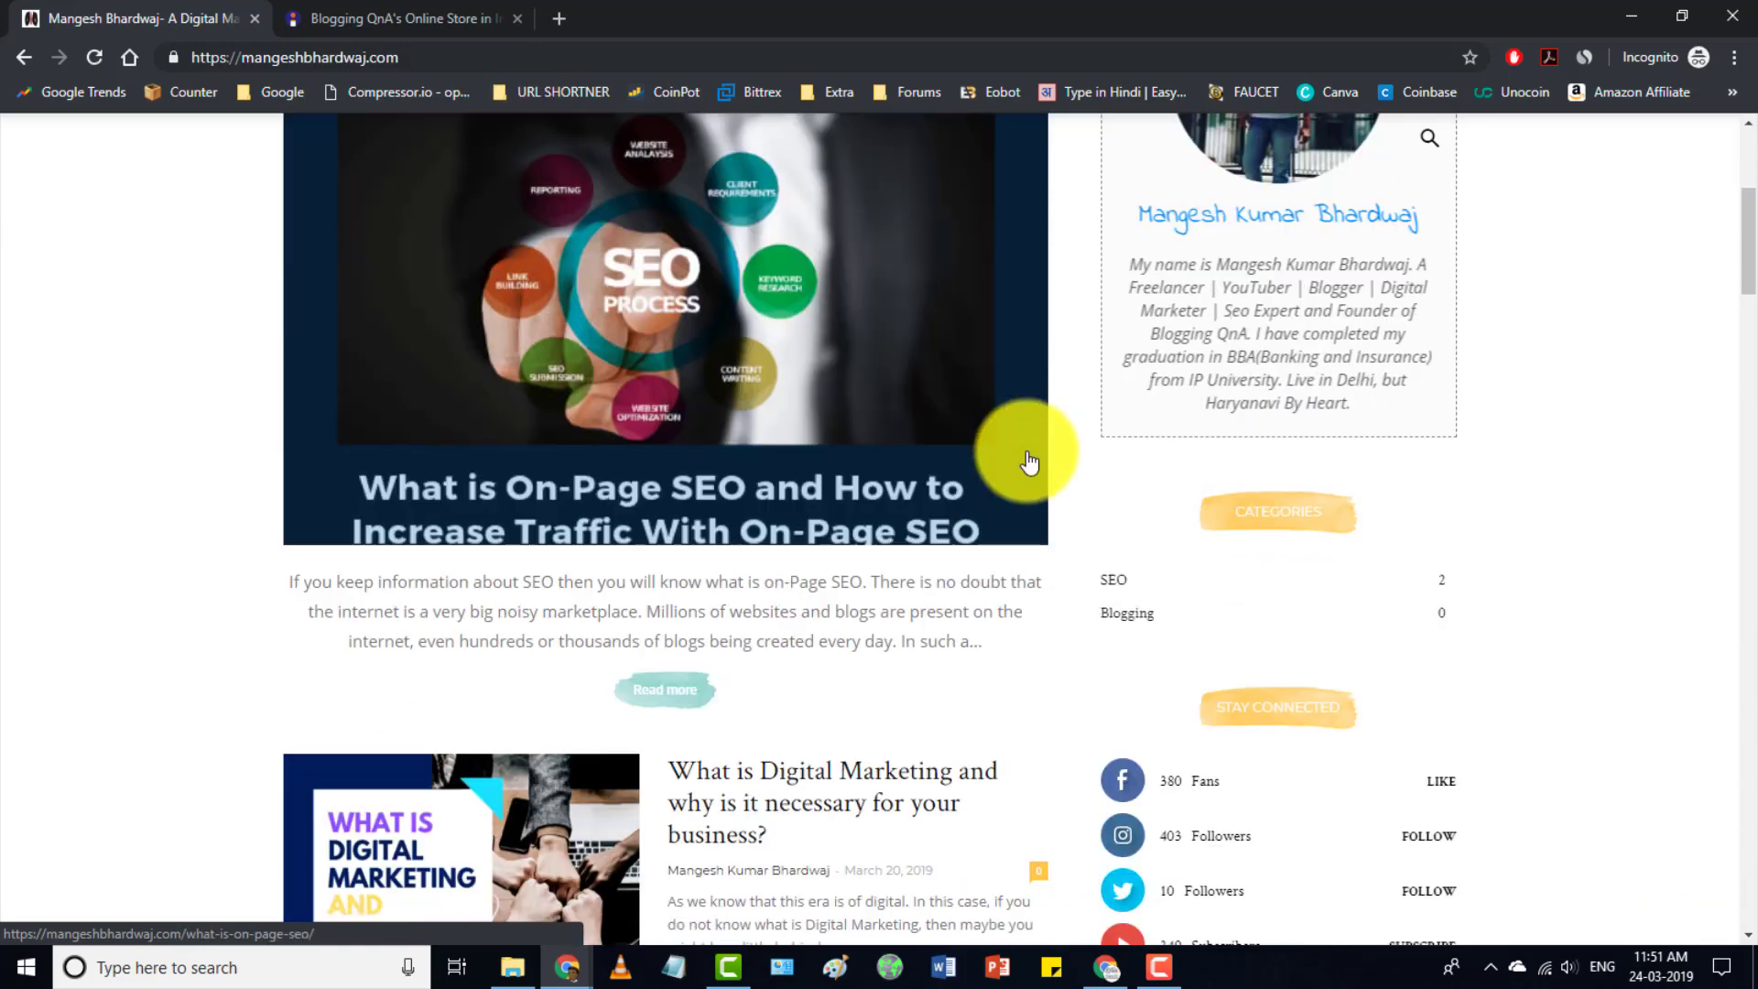
scroll(1029, 462, "down", 20)
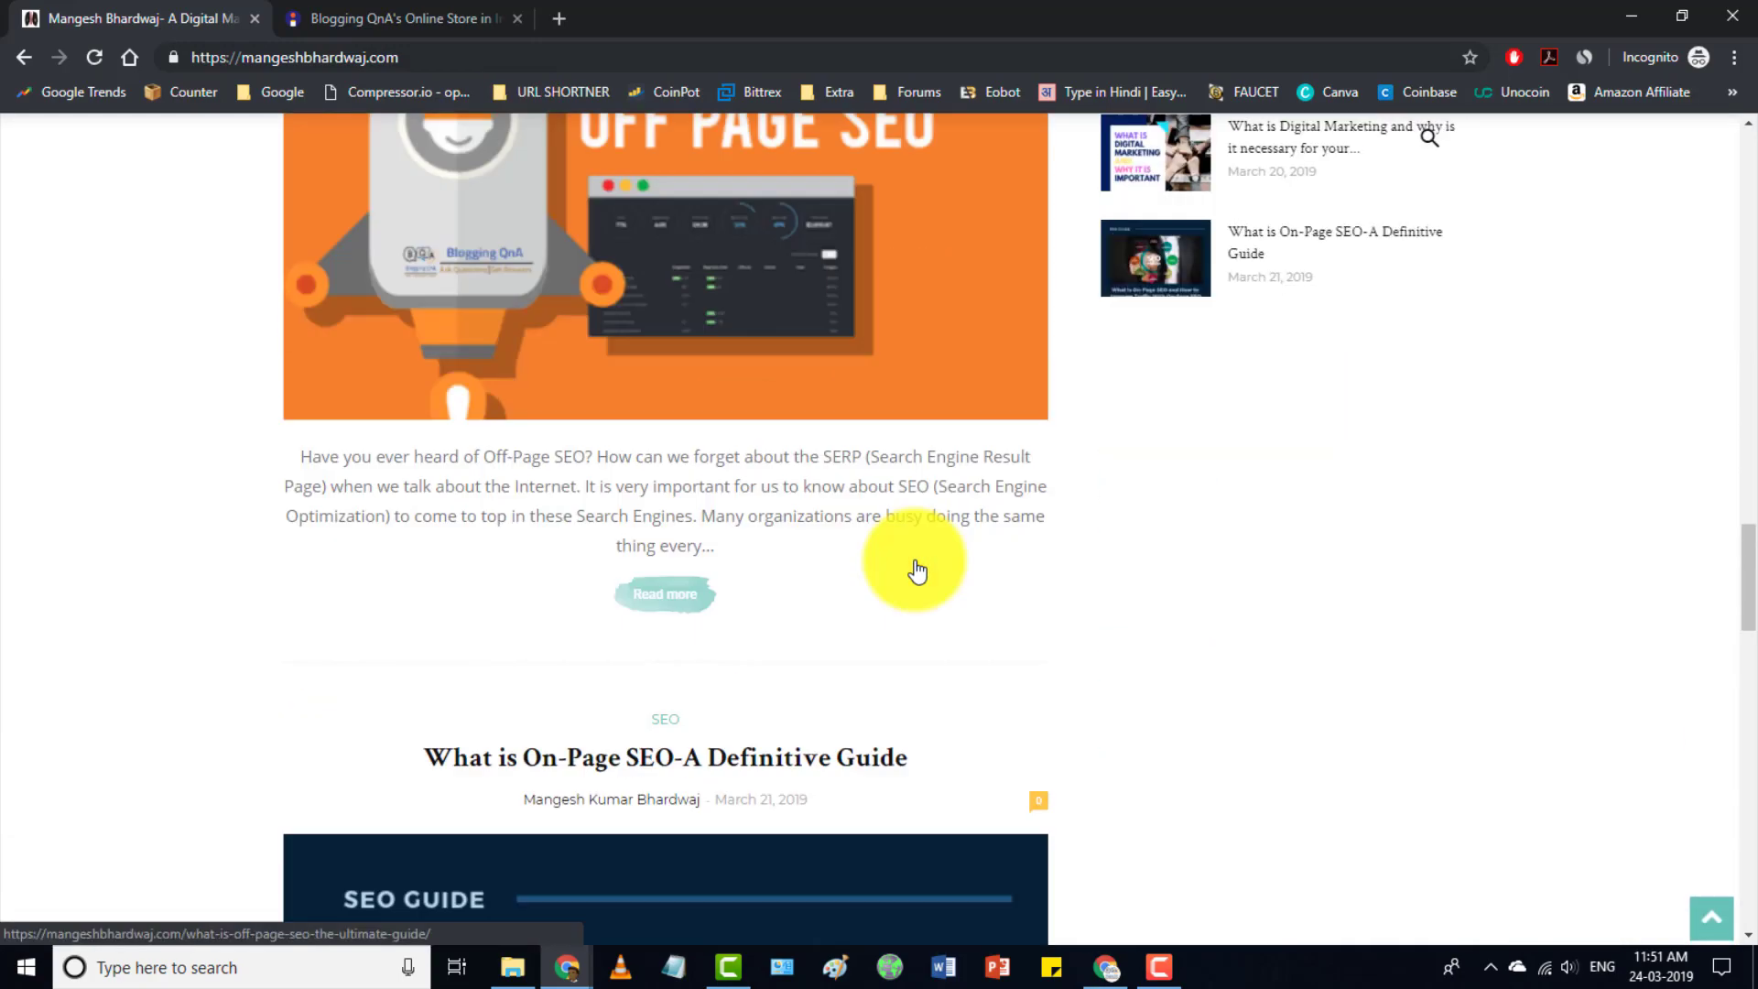
scroll(917, 572, "down", 10)
scroll(893, 641, "up", 15)
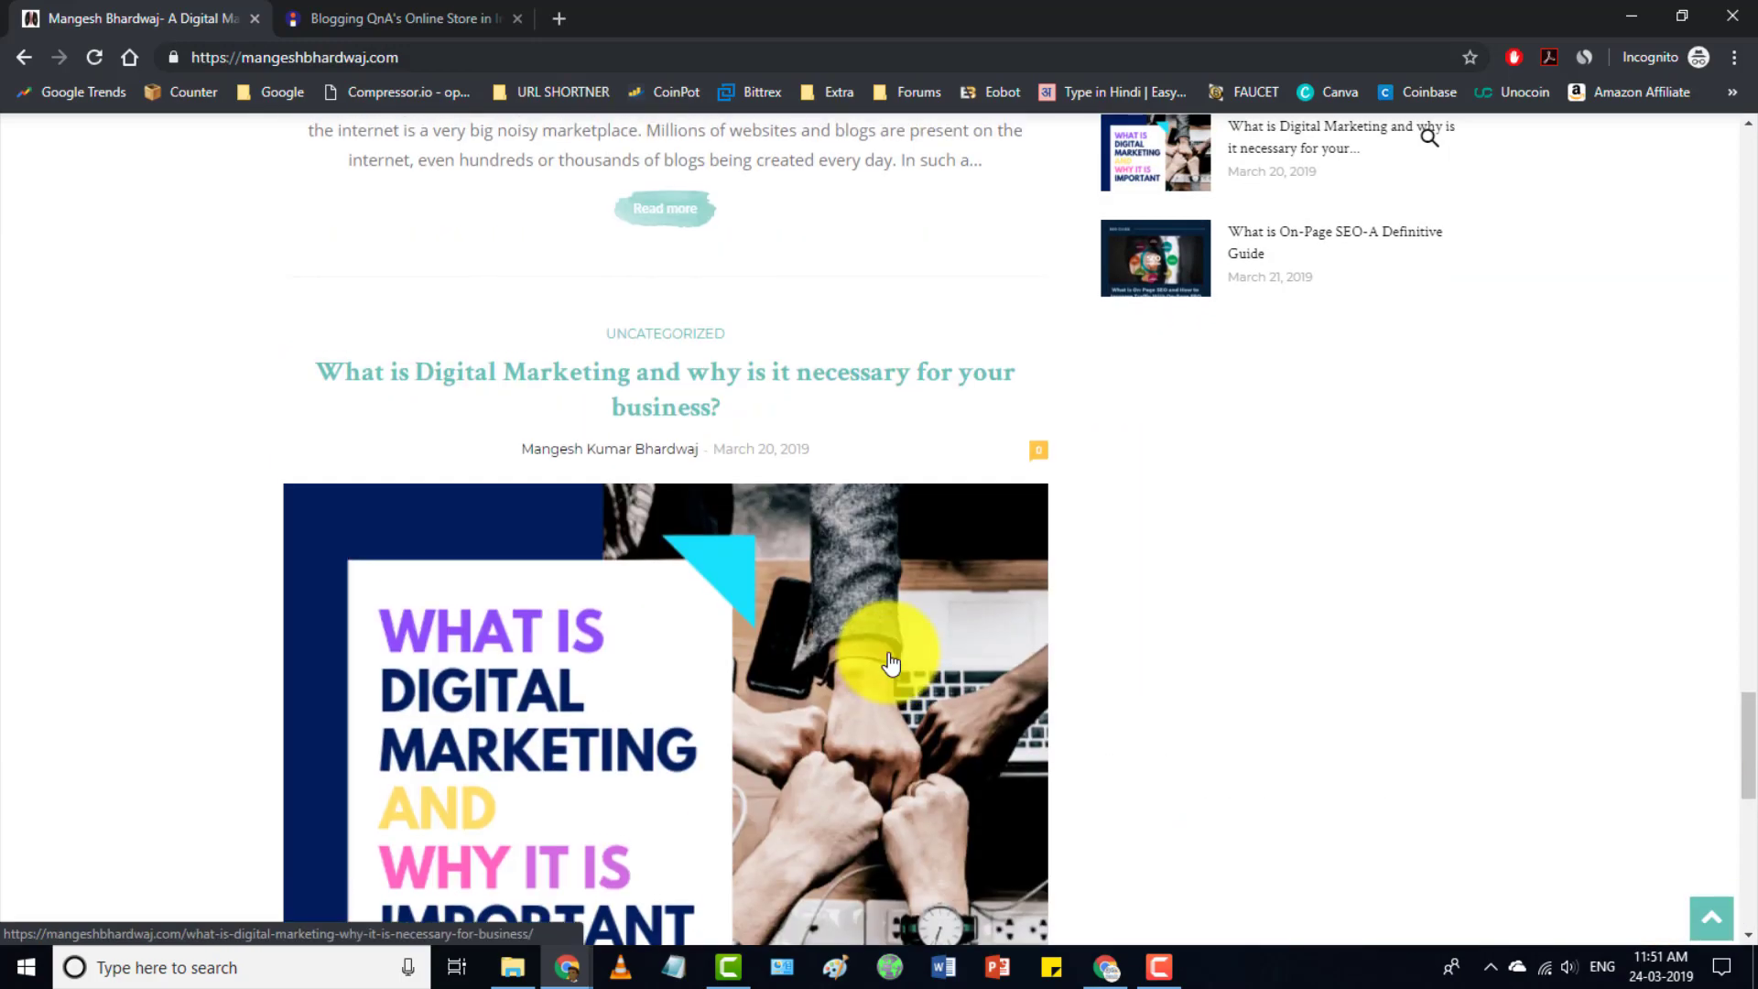
scroll(893, 647, "up", 15)
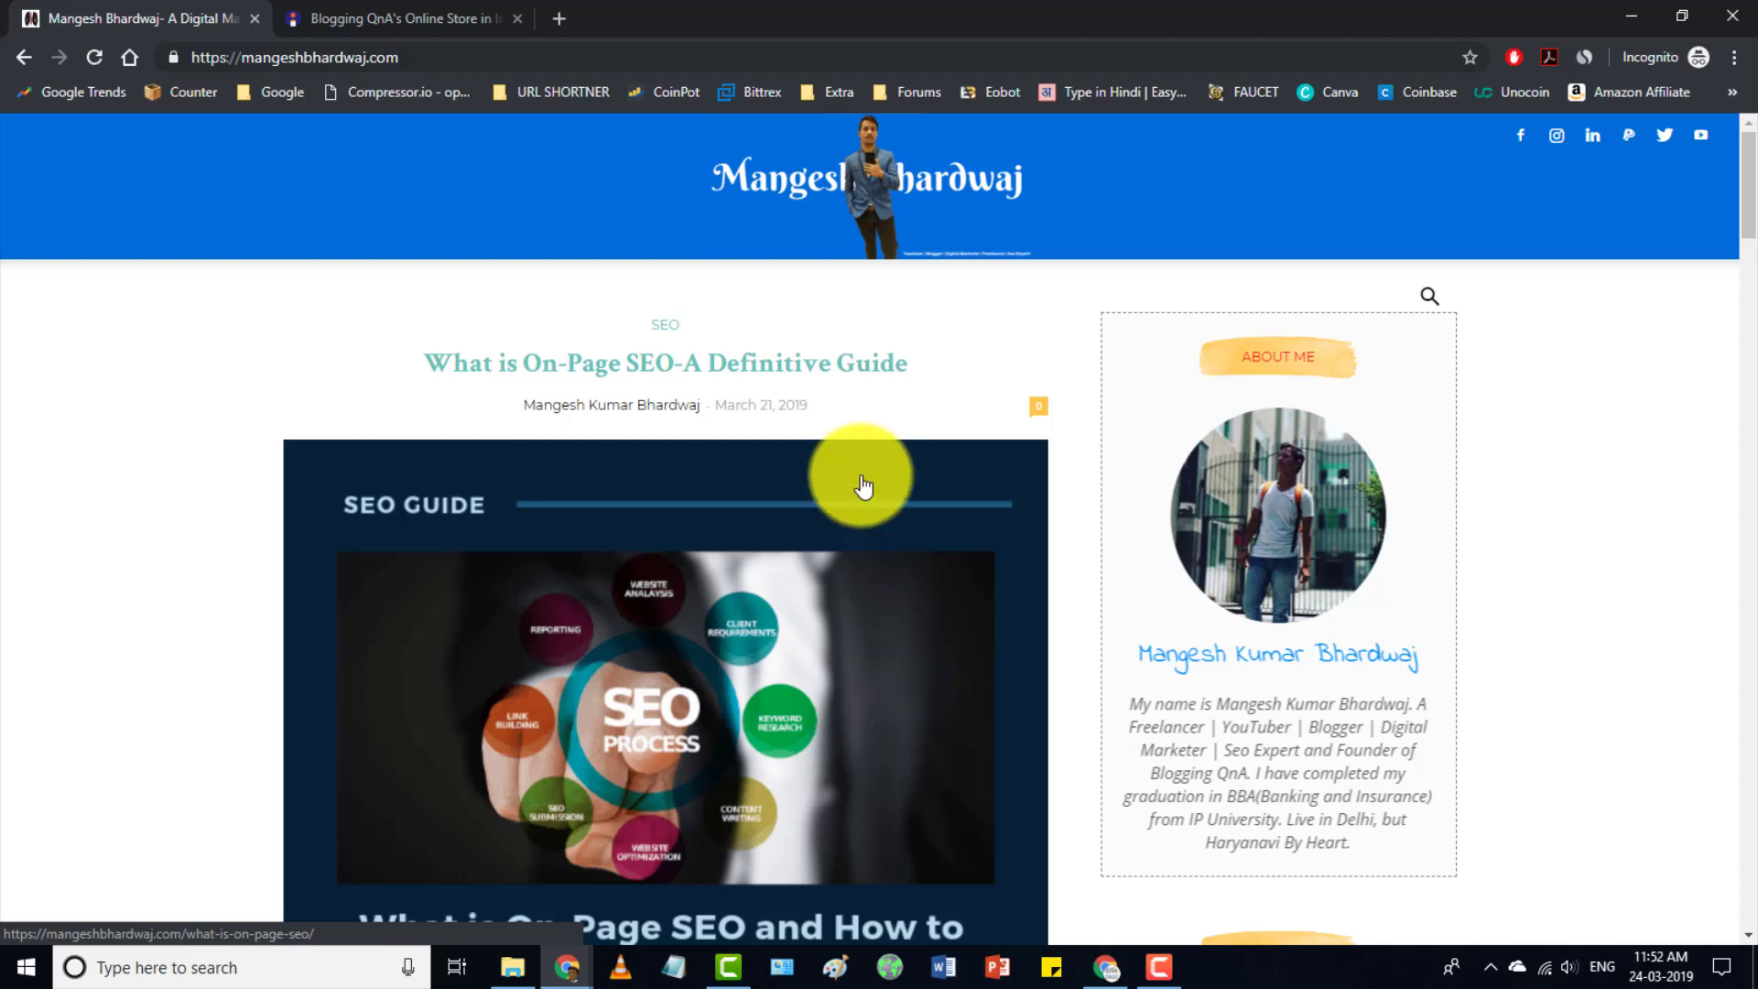
scroll(815, 481, "down", 15)
scroll(722, 557, "up", 15)
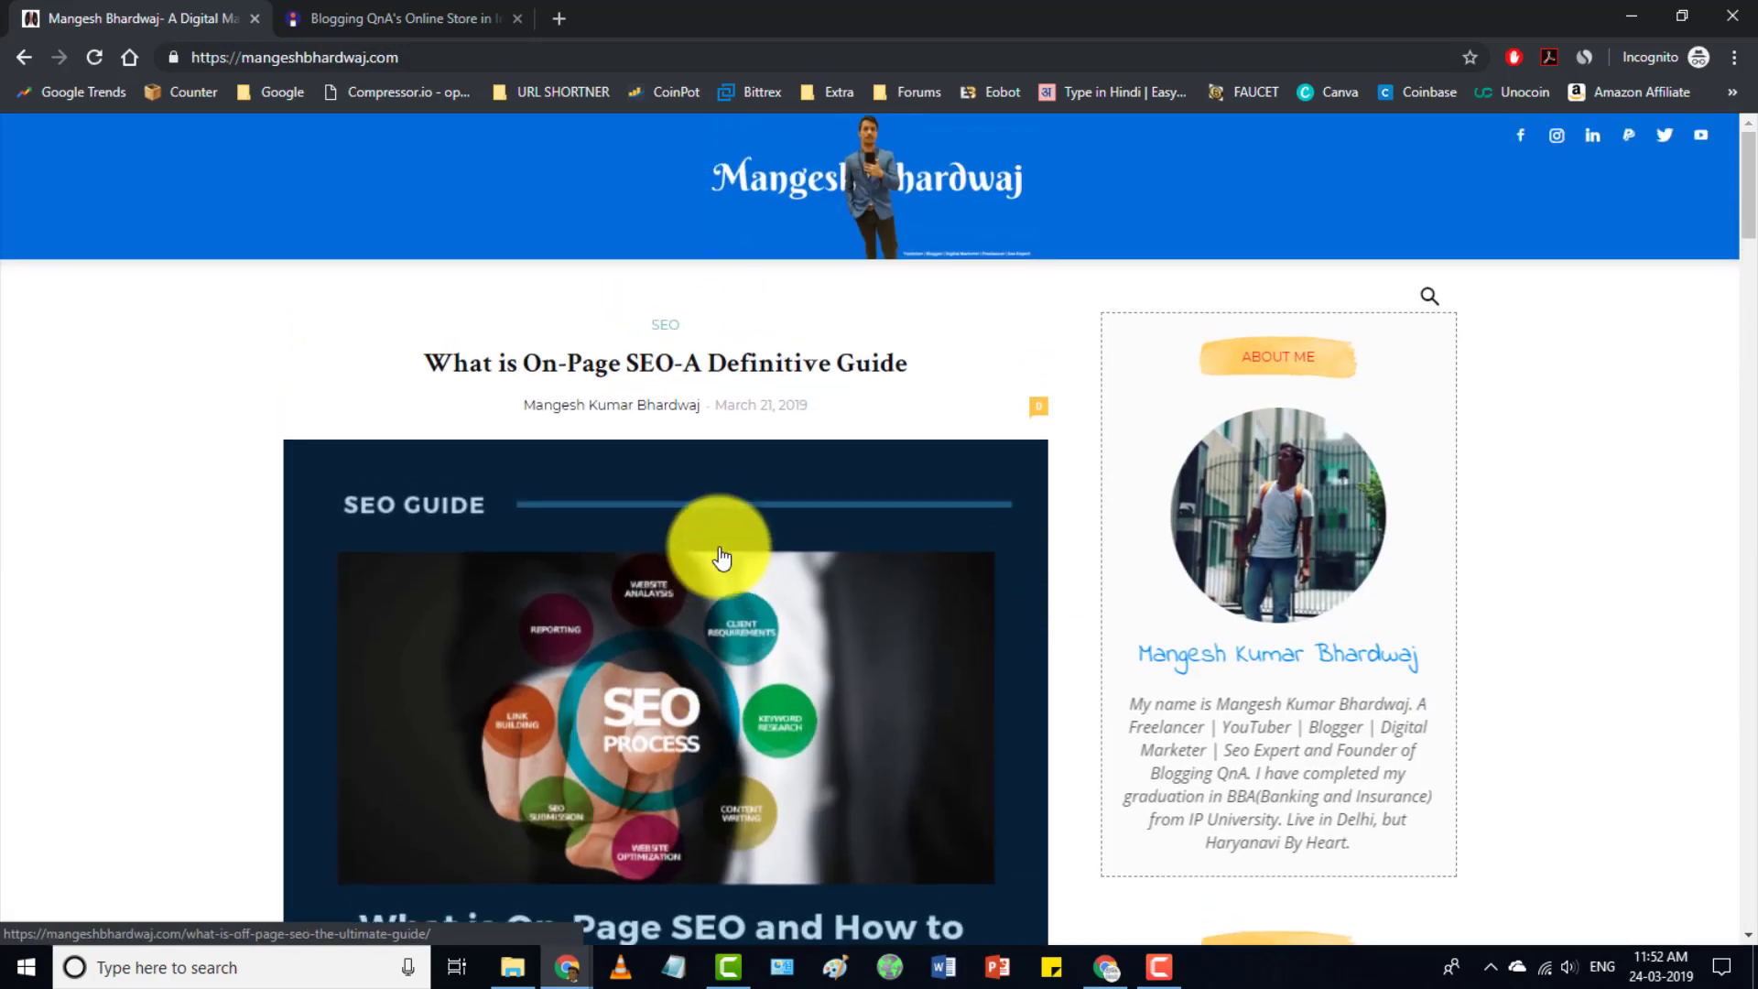
scroll(860, 522, "down", 4)
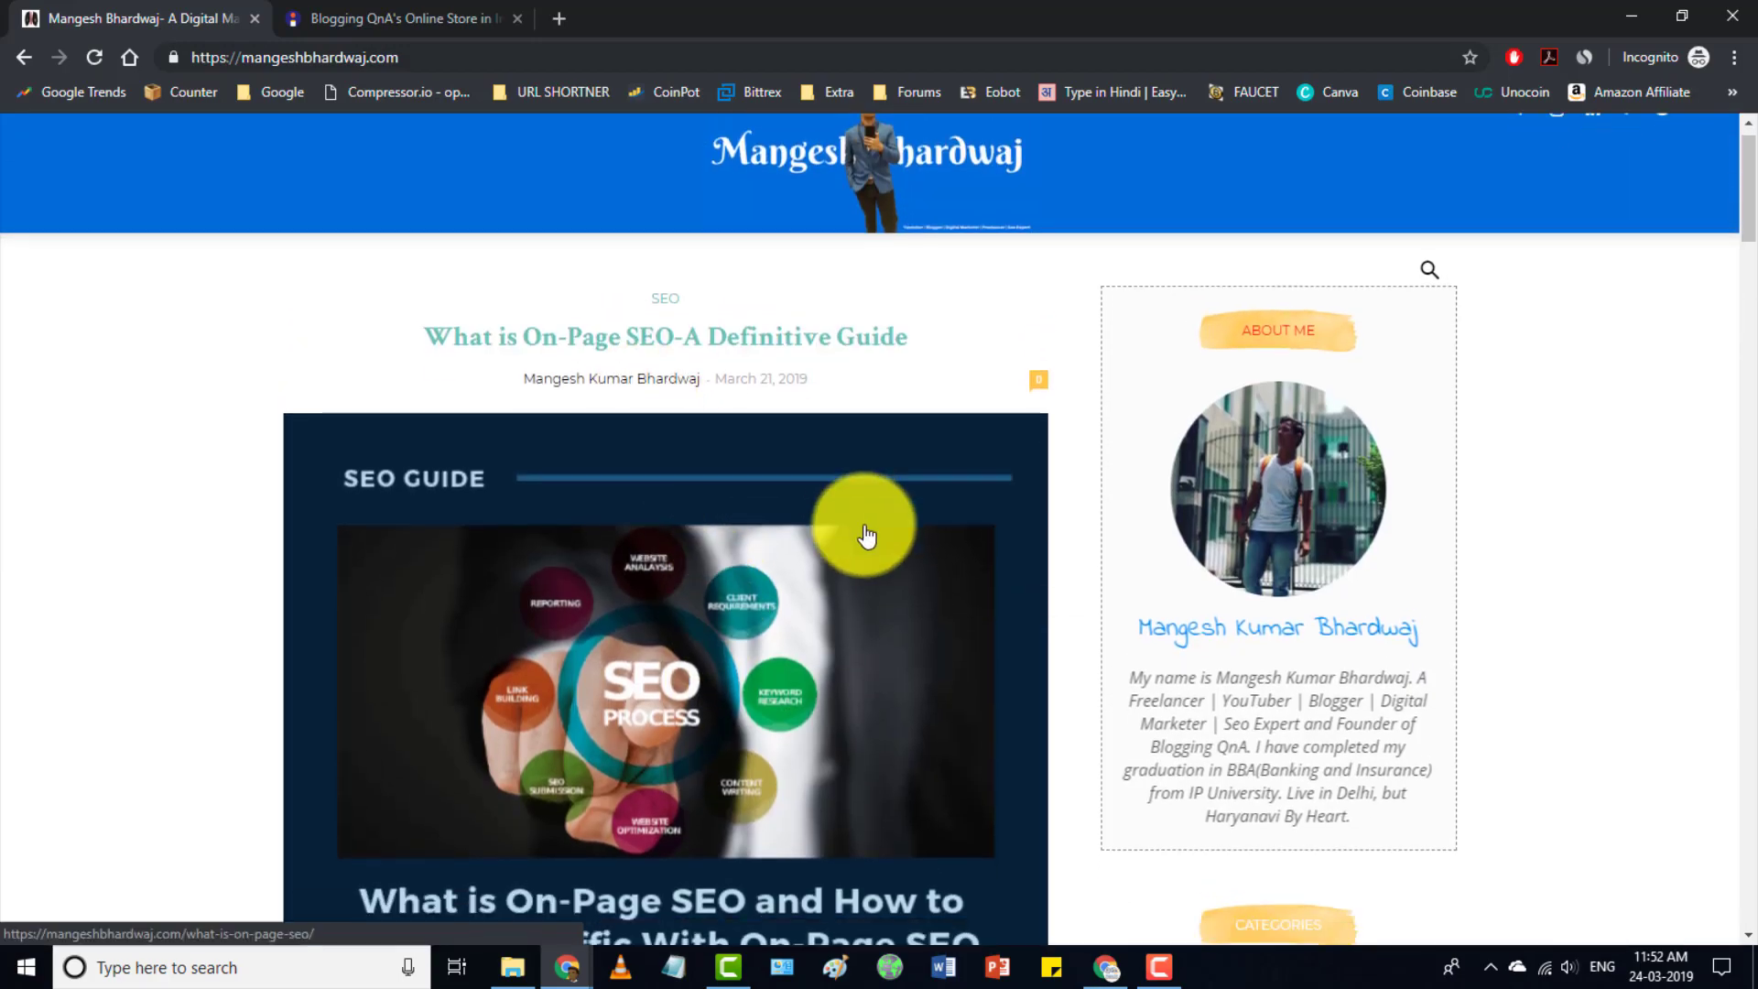
scroll(800, 522, "up", 4)
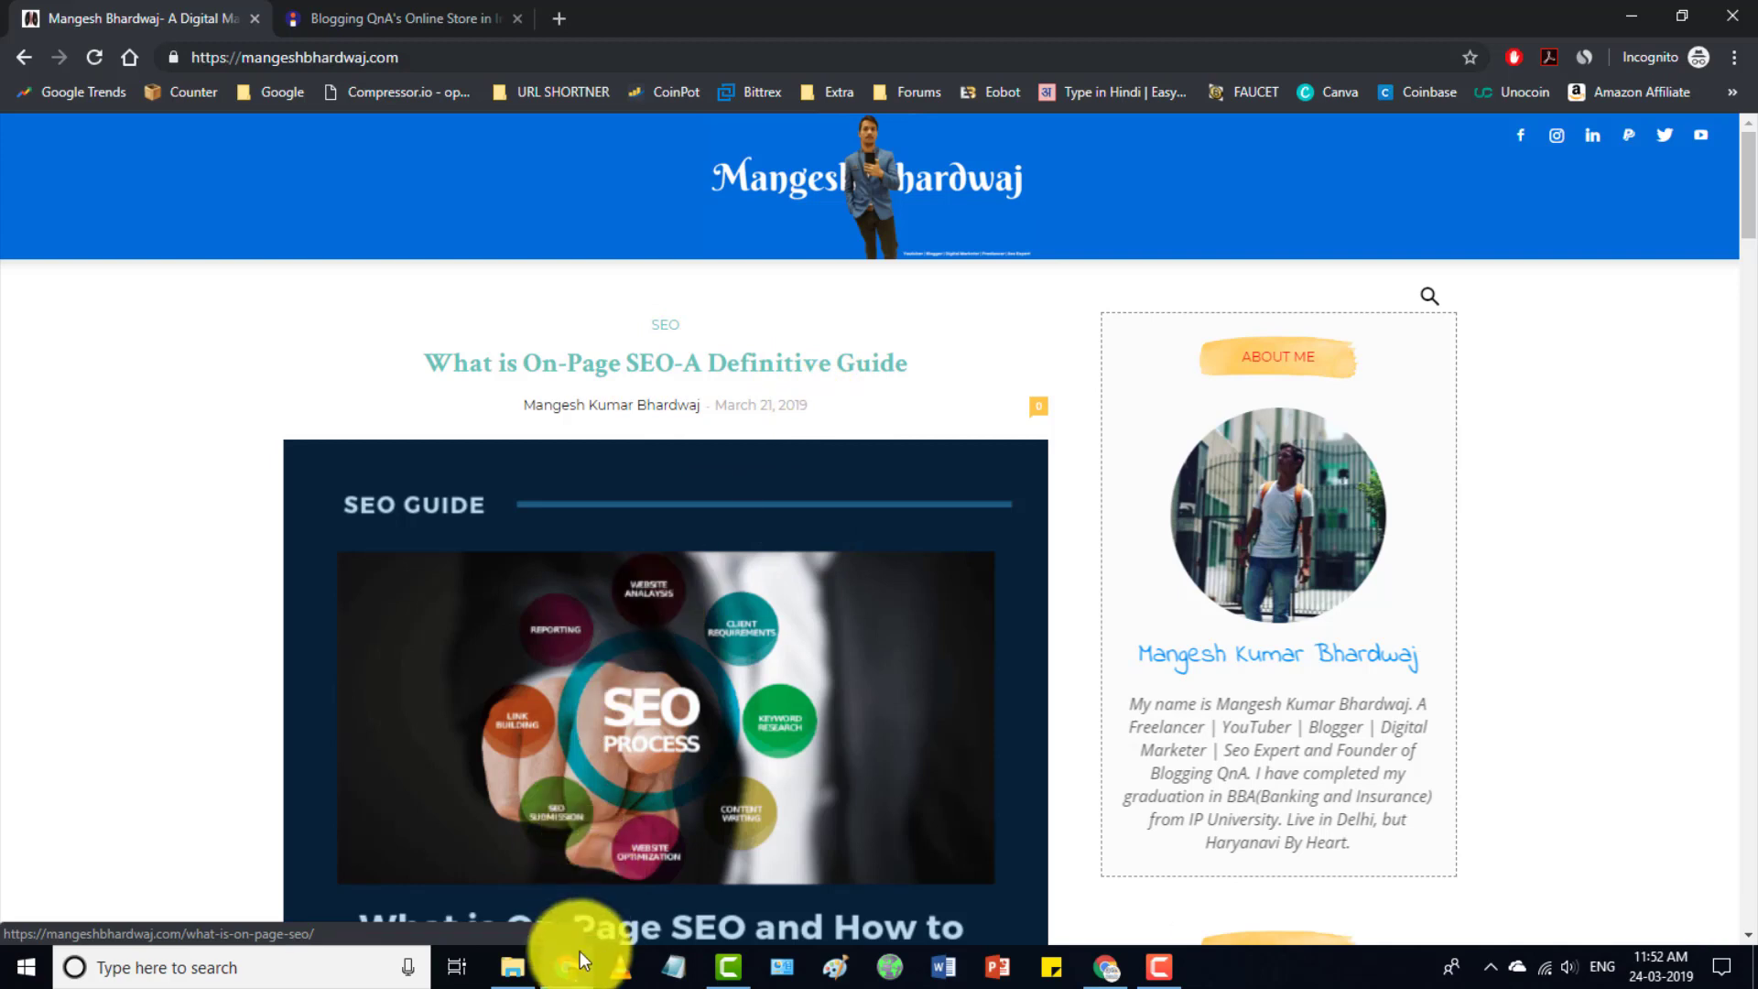
left_click(352, 51)
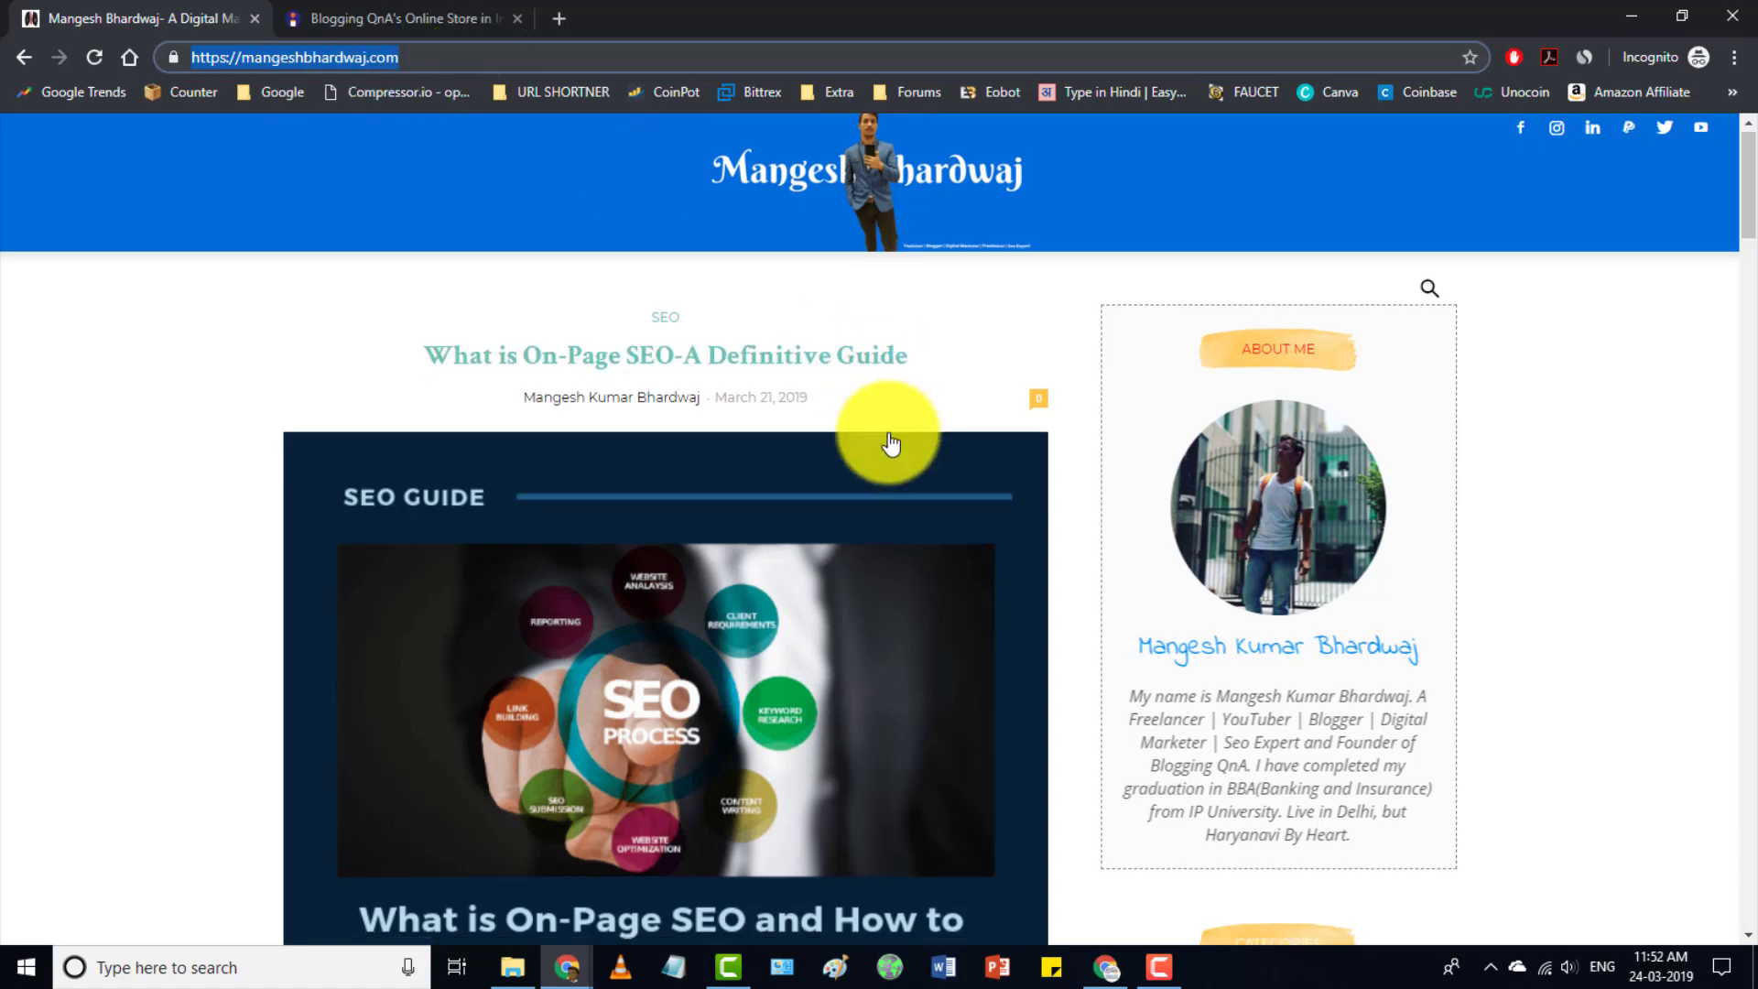
scroll(836, 483, "down", 20)
scroll(698, 556, "up", 20)
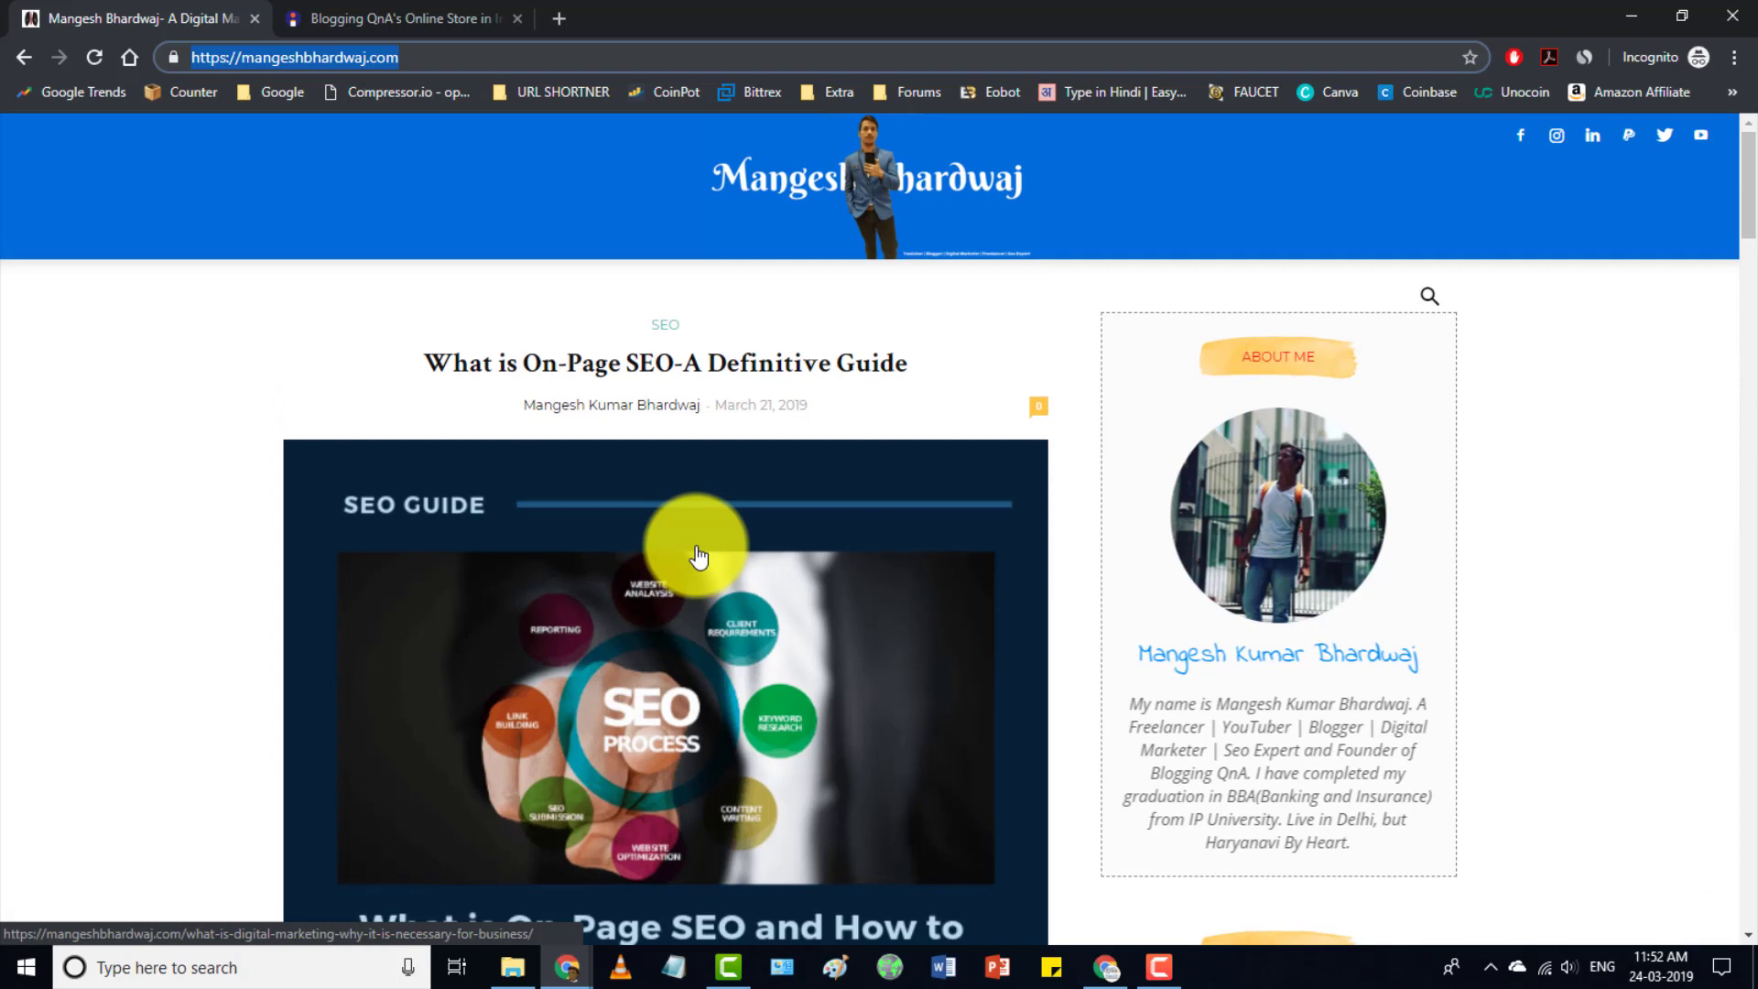
Switch back to the Google Search Console window and cancel the property type selection.
left_click(565, 966)
left_click(481, 888)
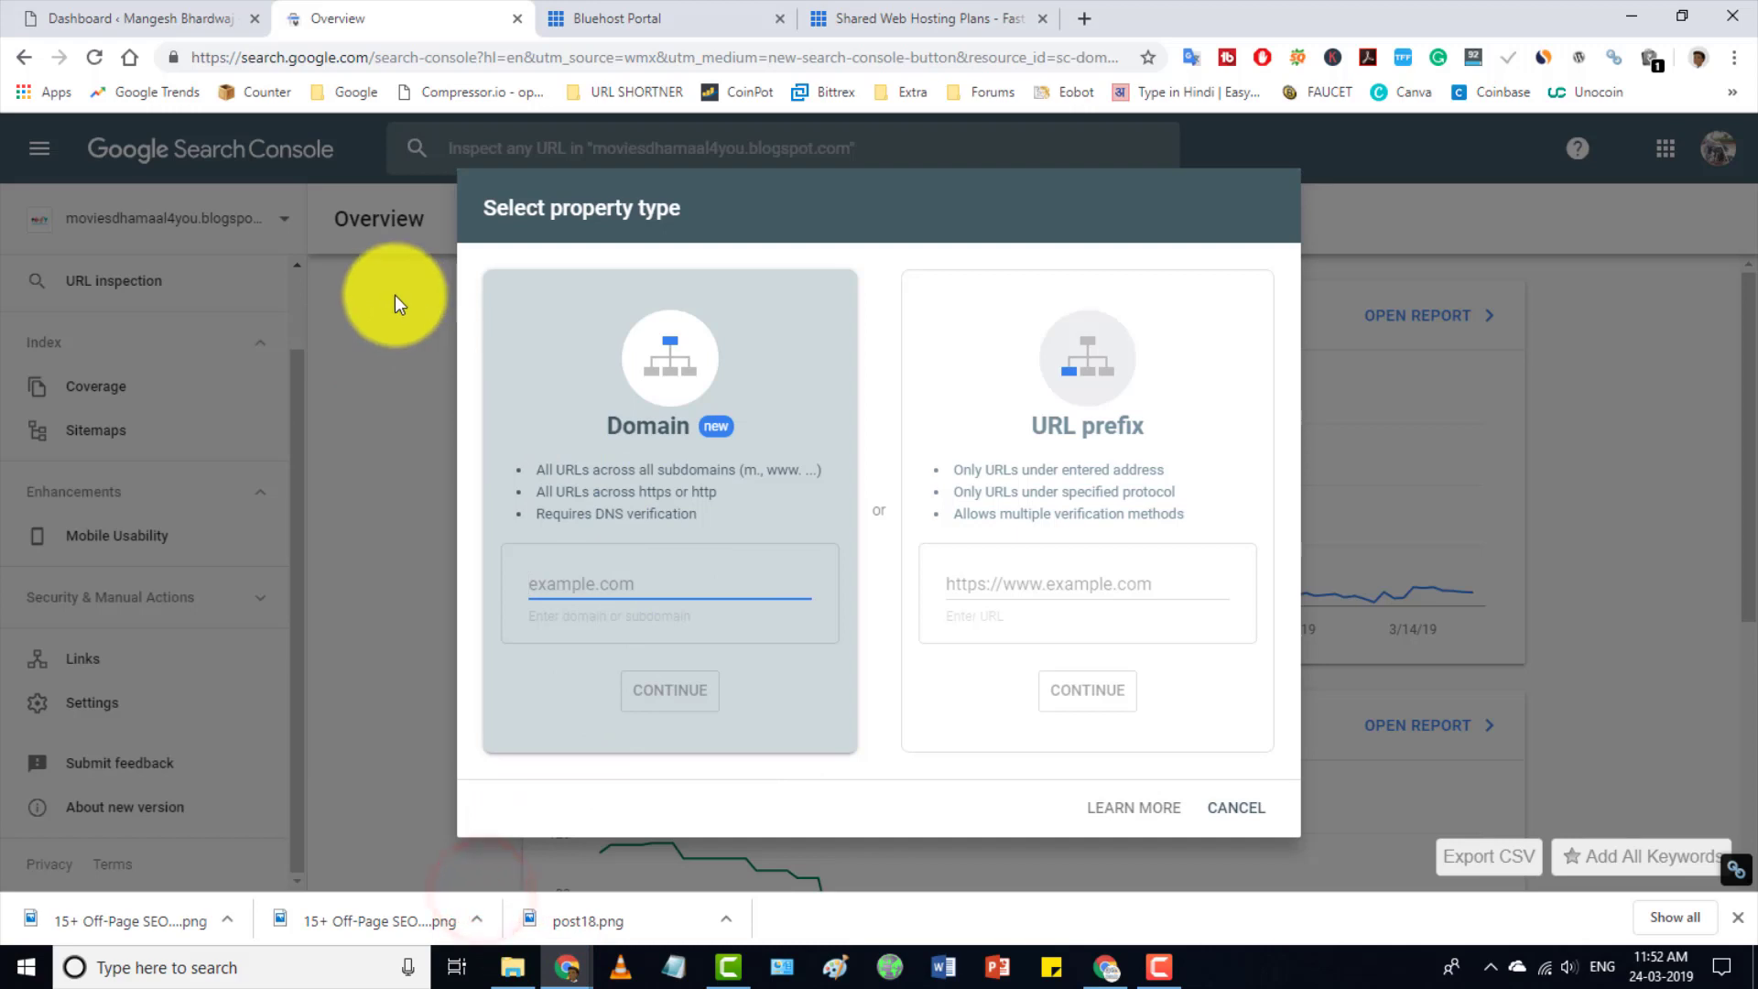
left_click(412, 523)
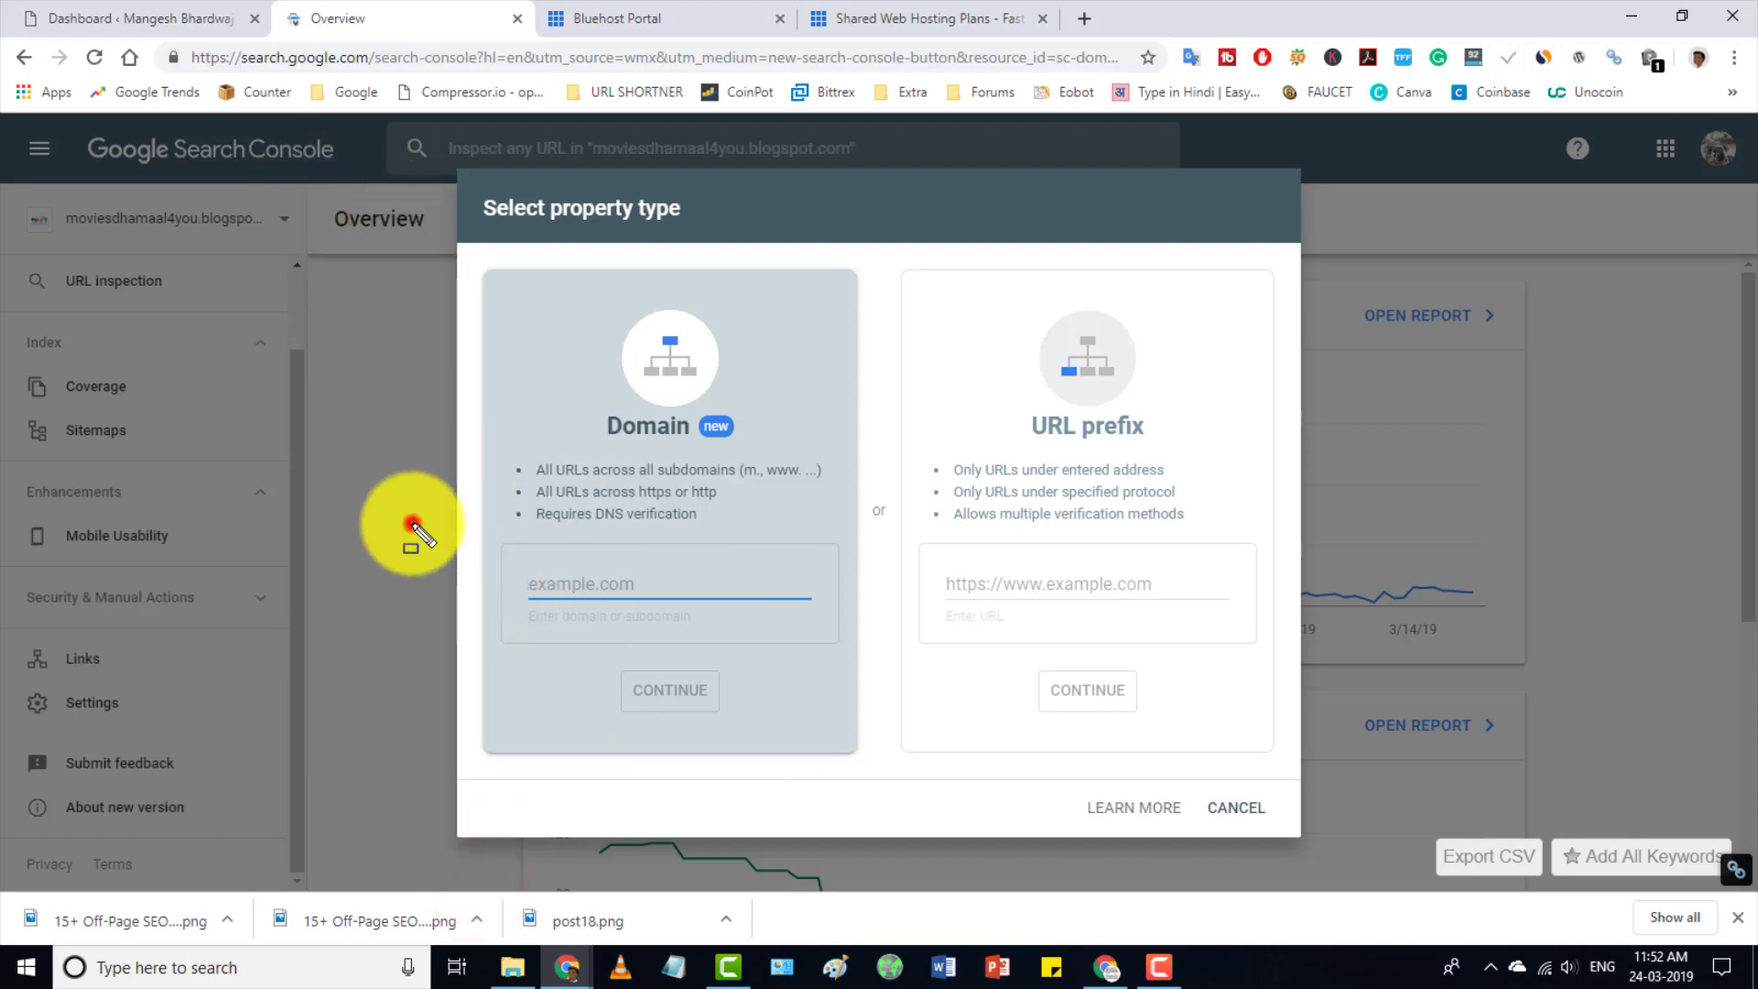
left_click(1237, 809)
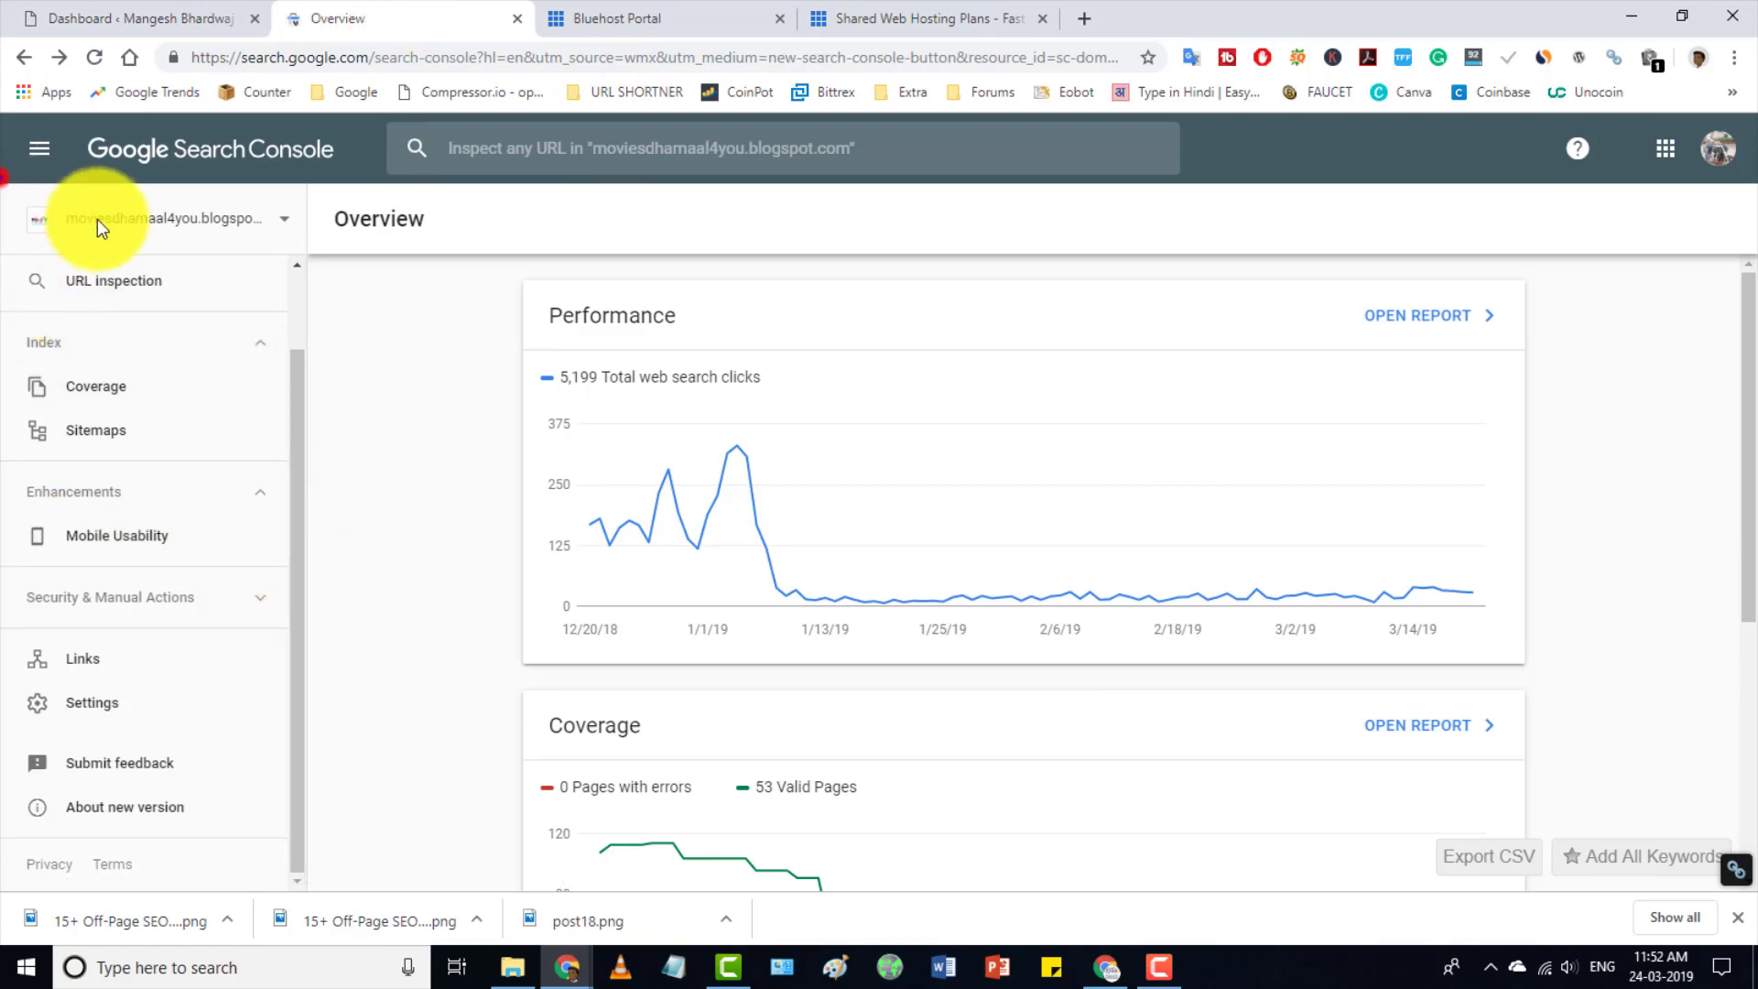
Start adding a new property from the list of existing properties.
left_click(288, 218)
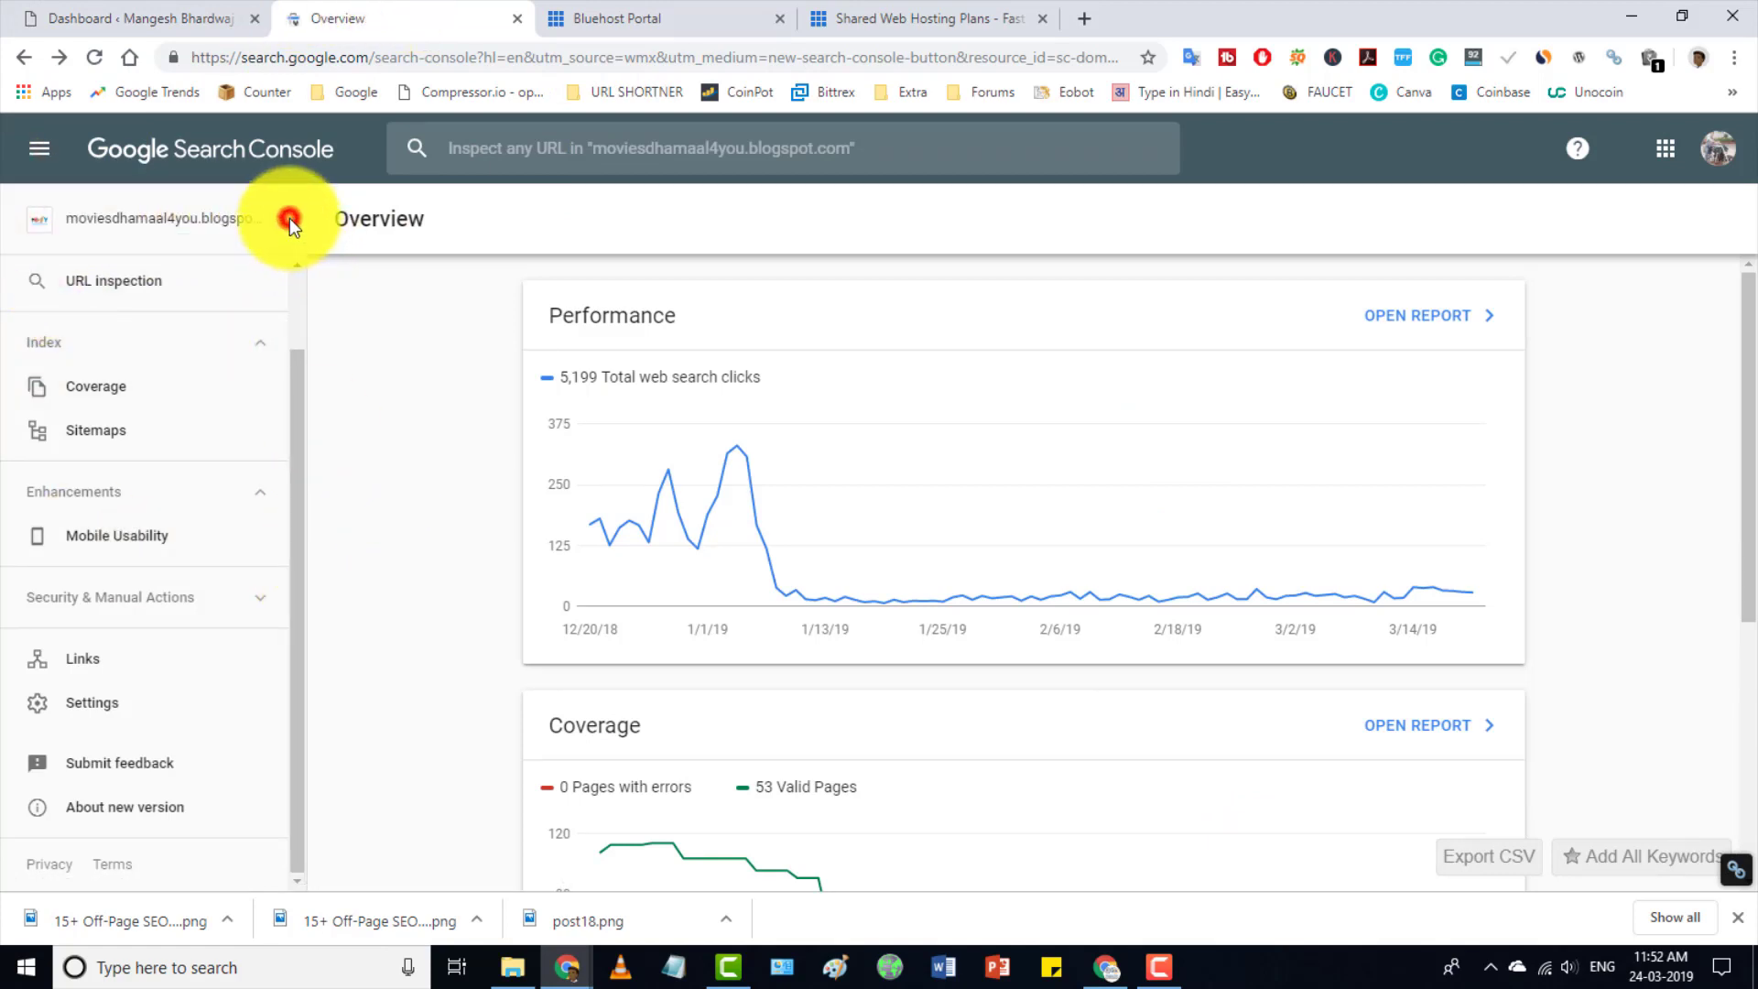
left_click_drag(7, 483, 400, 561)
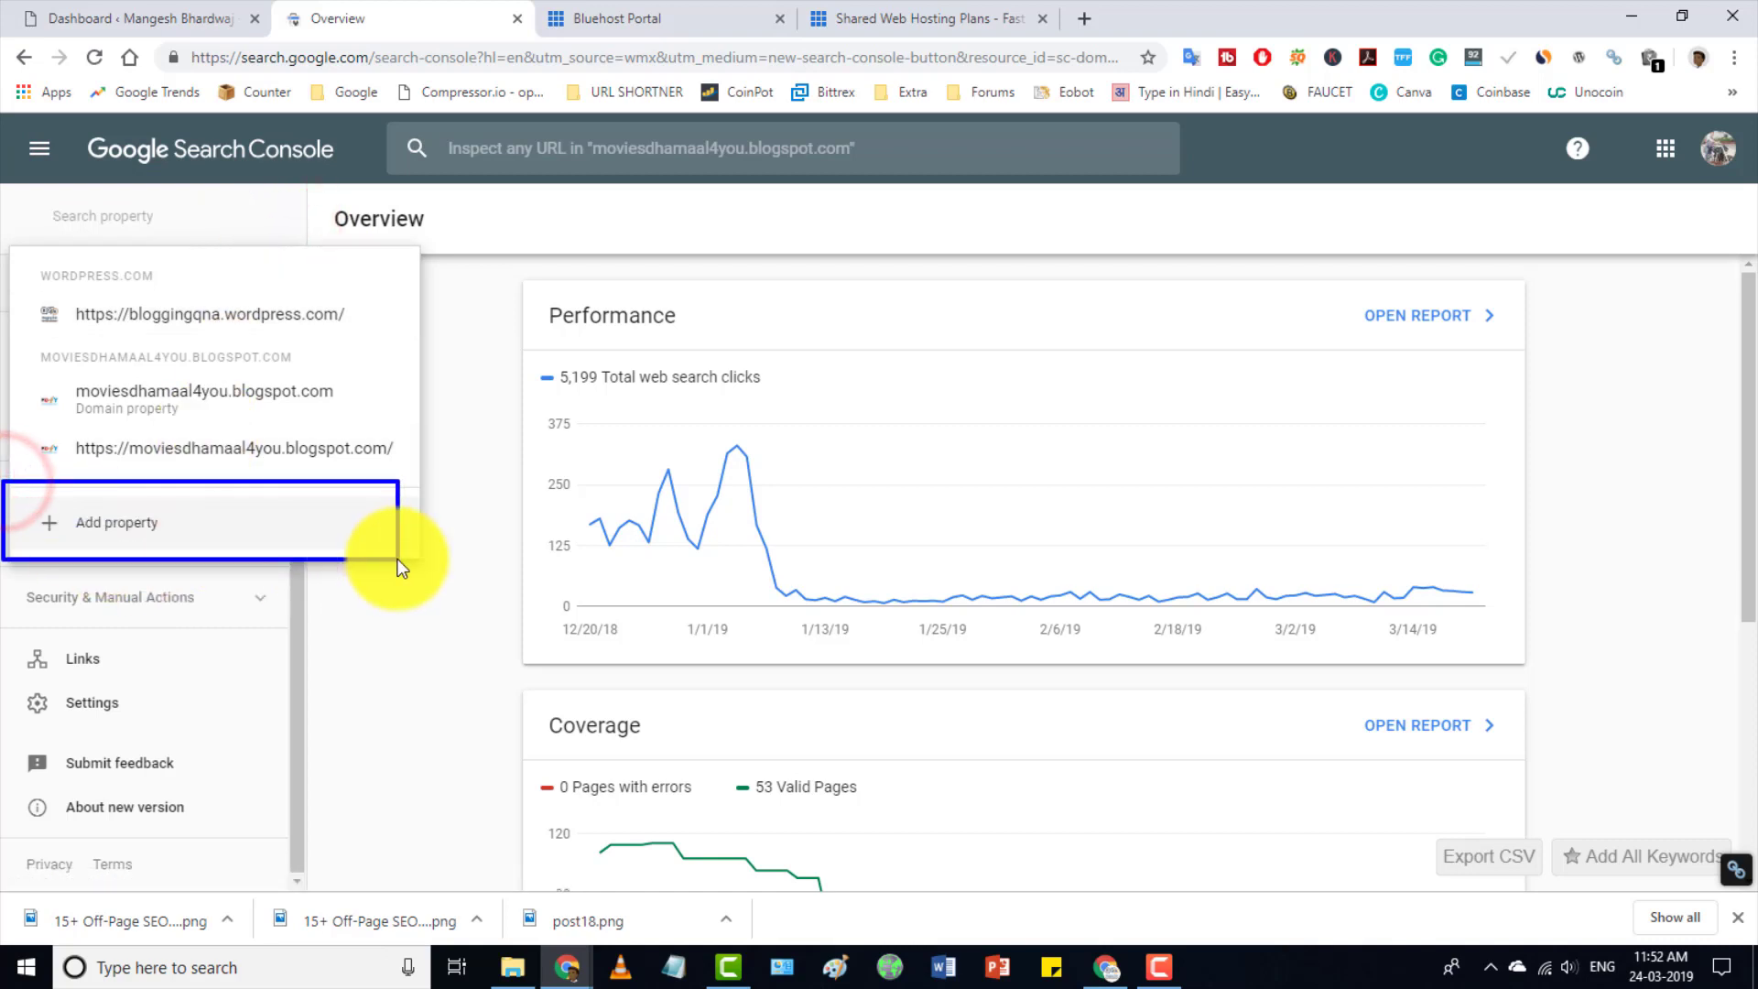
left_click(101, 530)
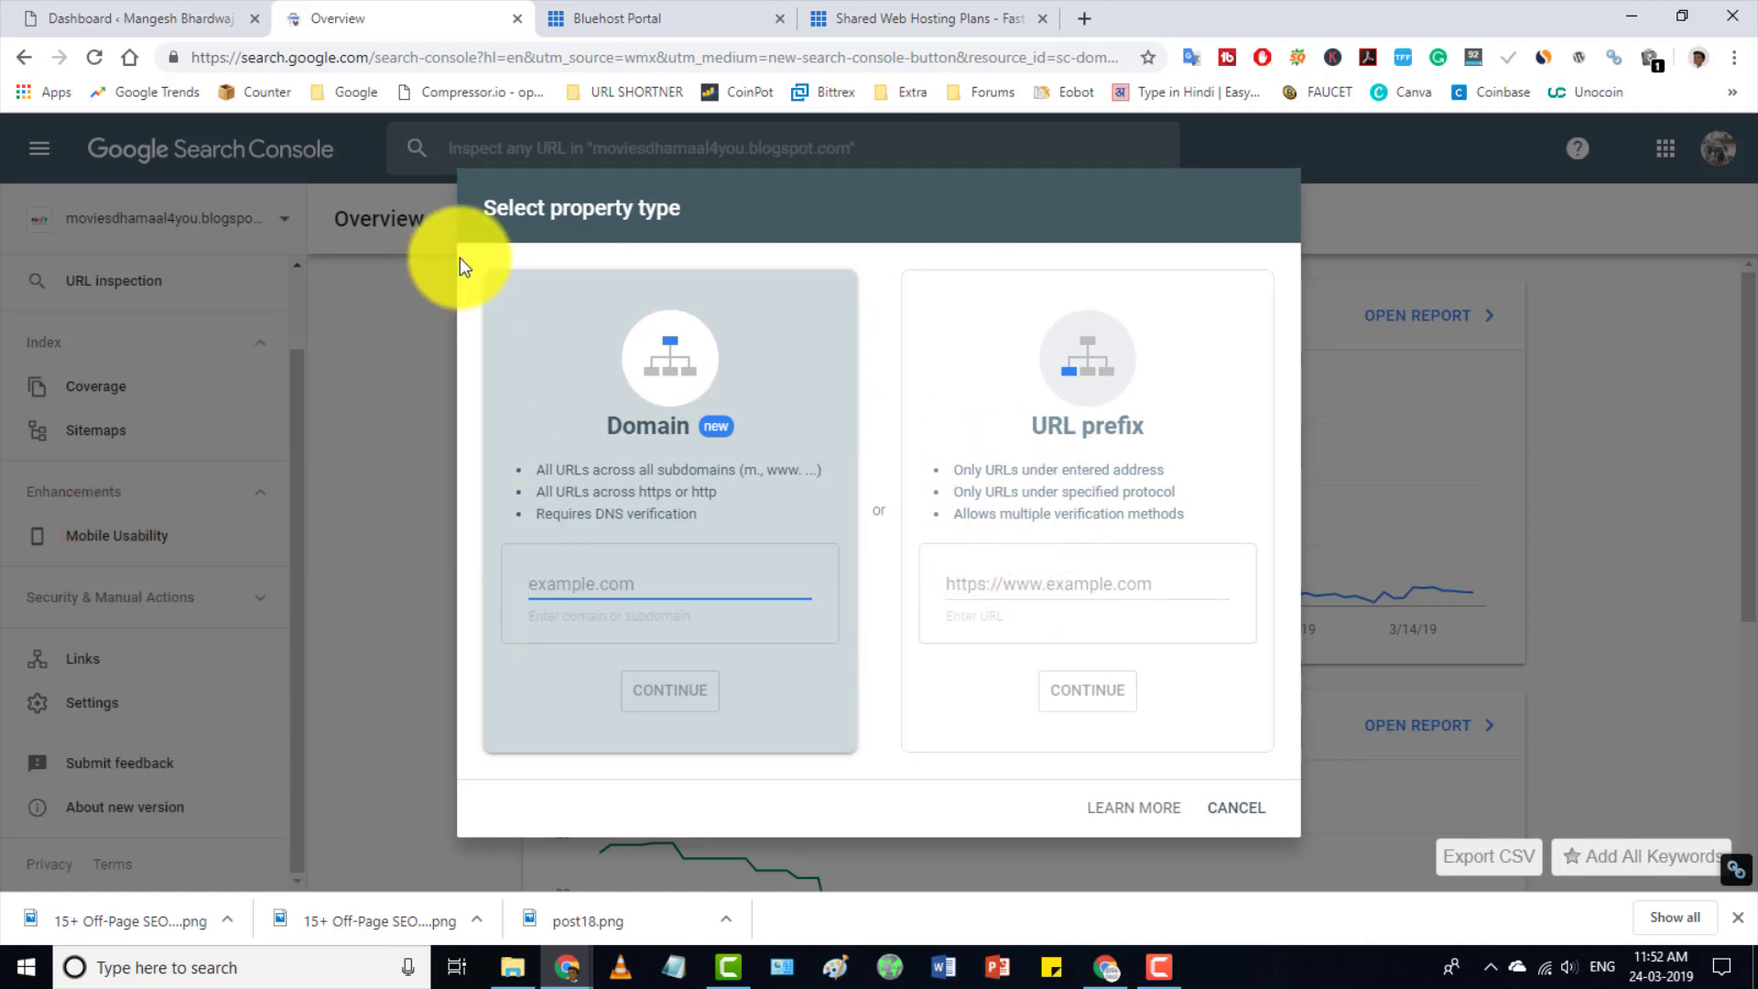
Compare the Domain option with the URL prefix option for the new property.
mouse_move(473, 256)
left_mouse_down()
mouse_move(871, 753)
mouse_move(833, 783)
left_mouse_up()
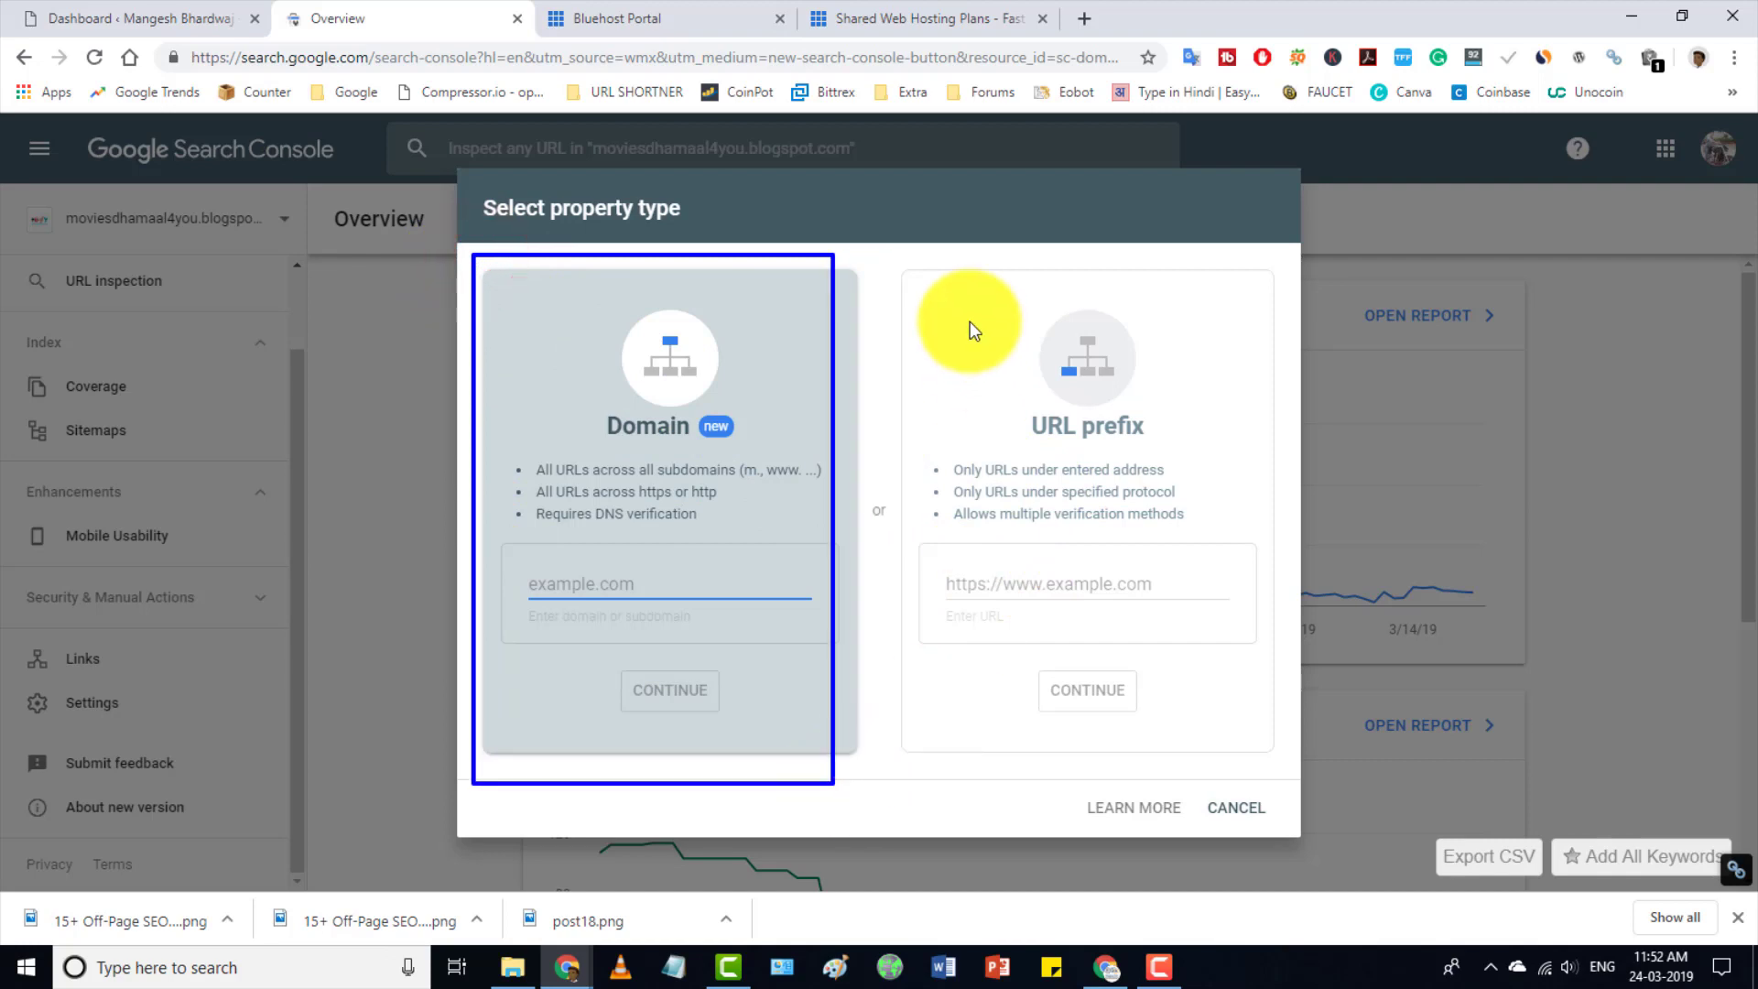
left_click_drag(903, 257, 1142, 416)
mouse_move(1268, 827)
left_mouse_down()
mouse_move(1284, 842)
mouse_move(1291, 829)
left_mouse_up()
left_click_drag(618, 280, 1279, 868)
key("Escape")
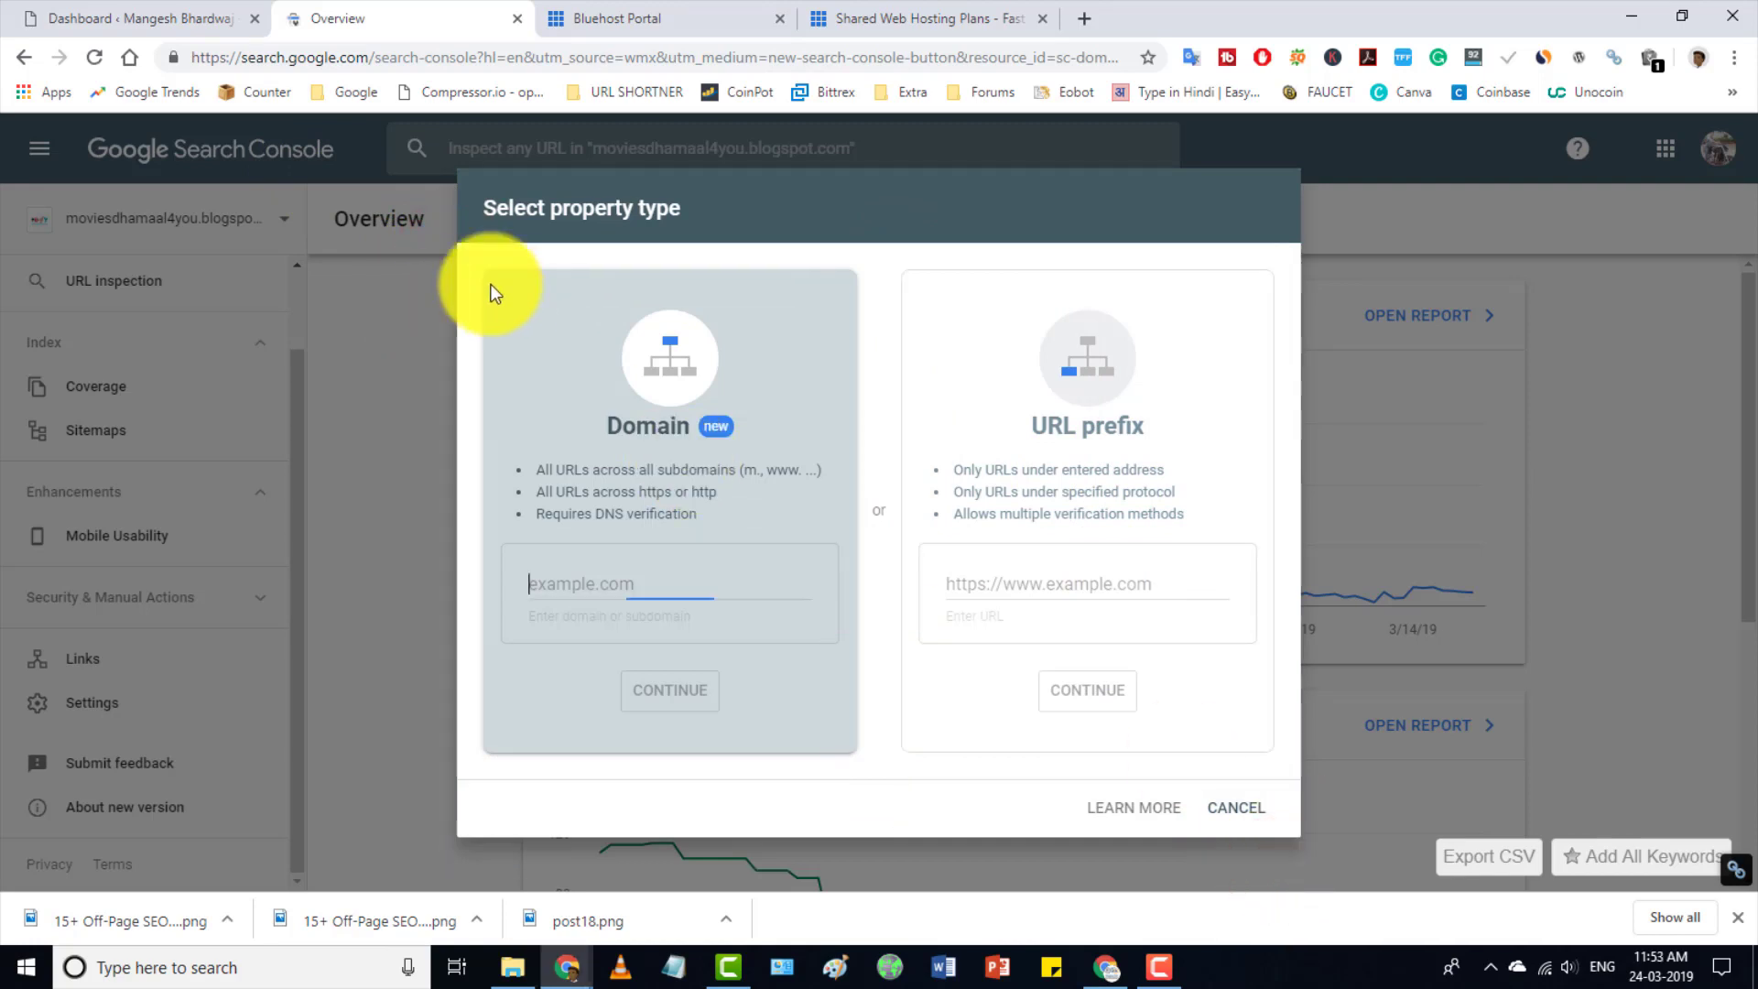
Examine the Domain property type's coverage of subdomains, its https and http coverage, and its DNS verification requirement.
left_click_drag(471, 263, 791, 593)
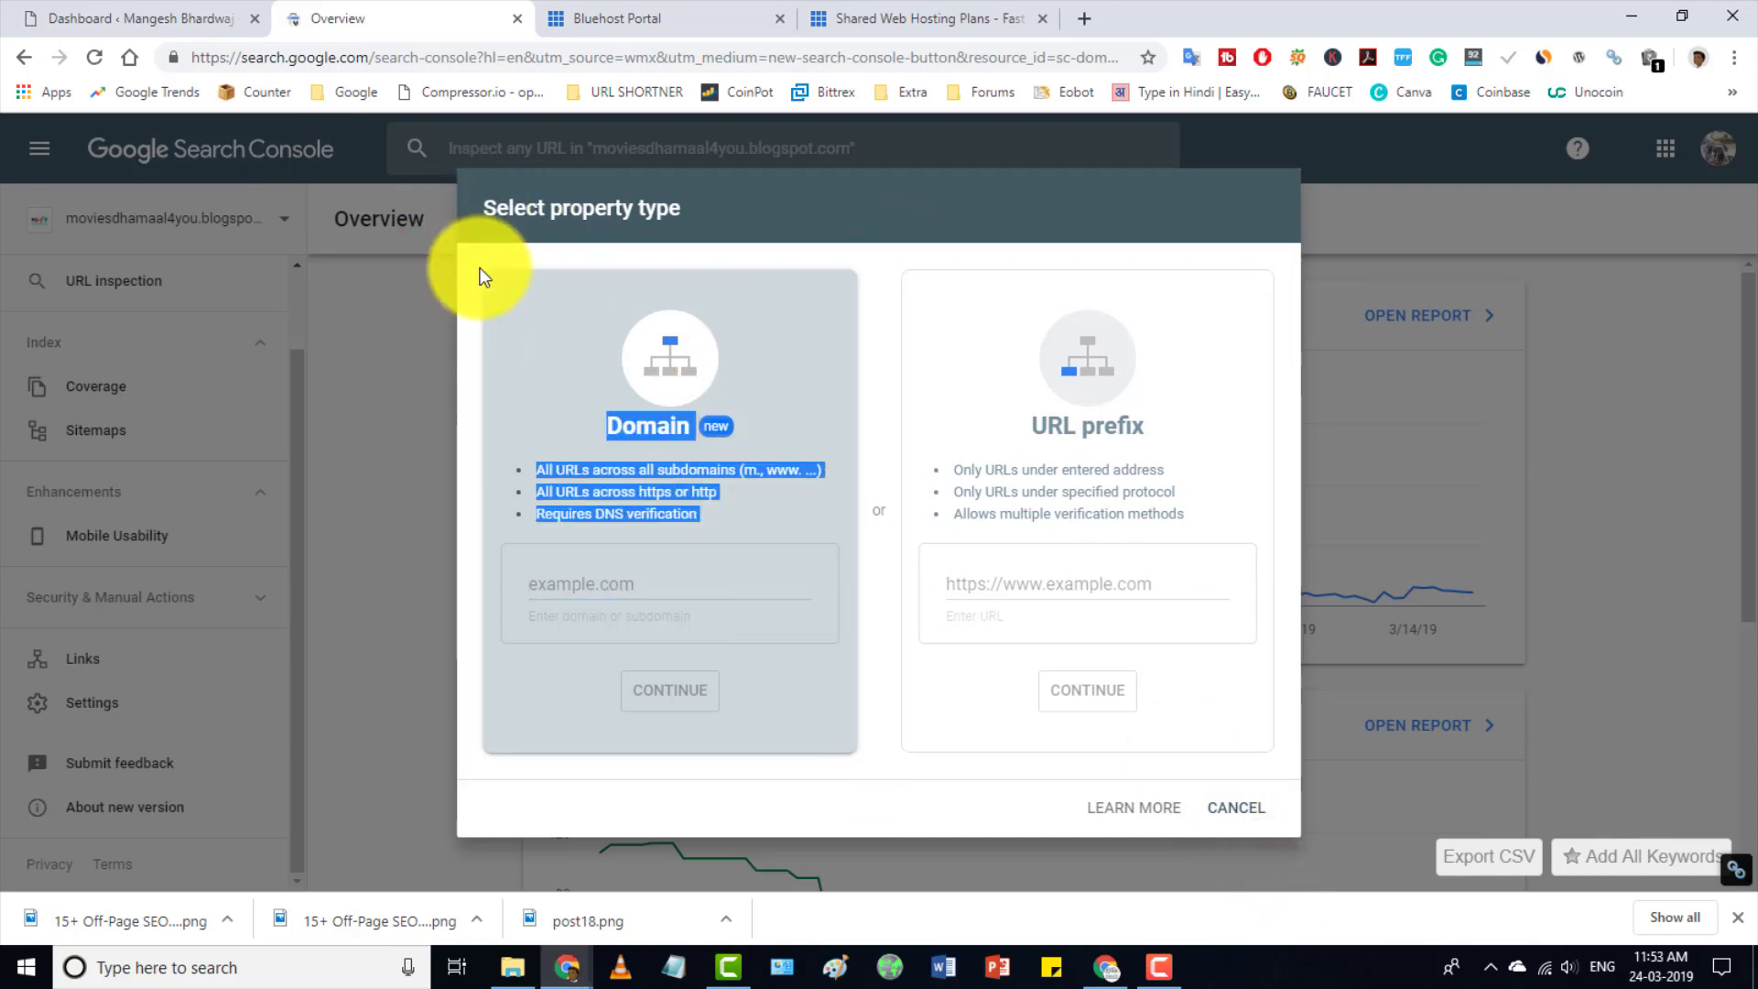
mouse_move(482, 267)
left_mouse_down()
mouse_move(710, 471)
mouse_move(853, 811)
left_mouse_up()
key("Escape")
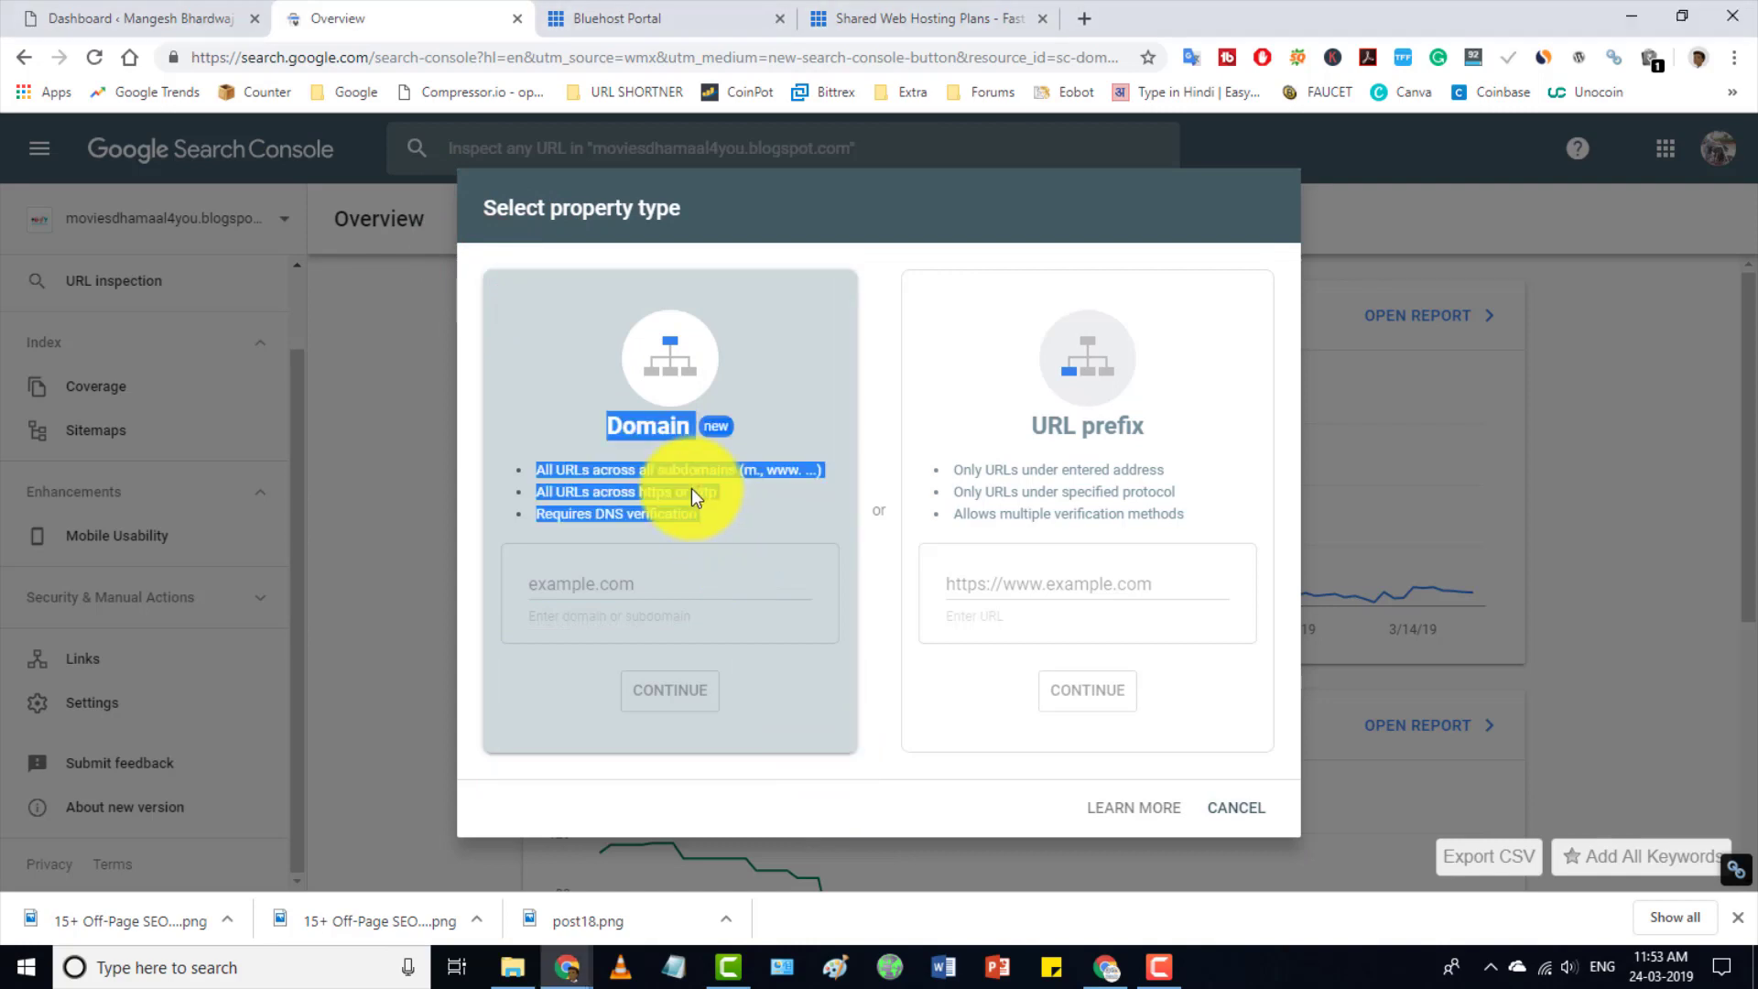
left_click(761, 530)
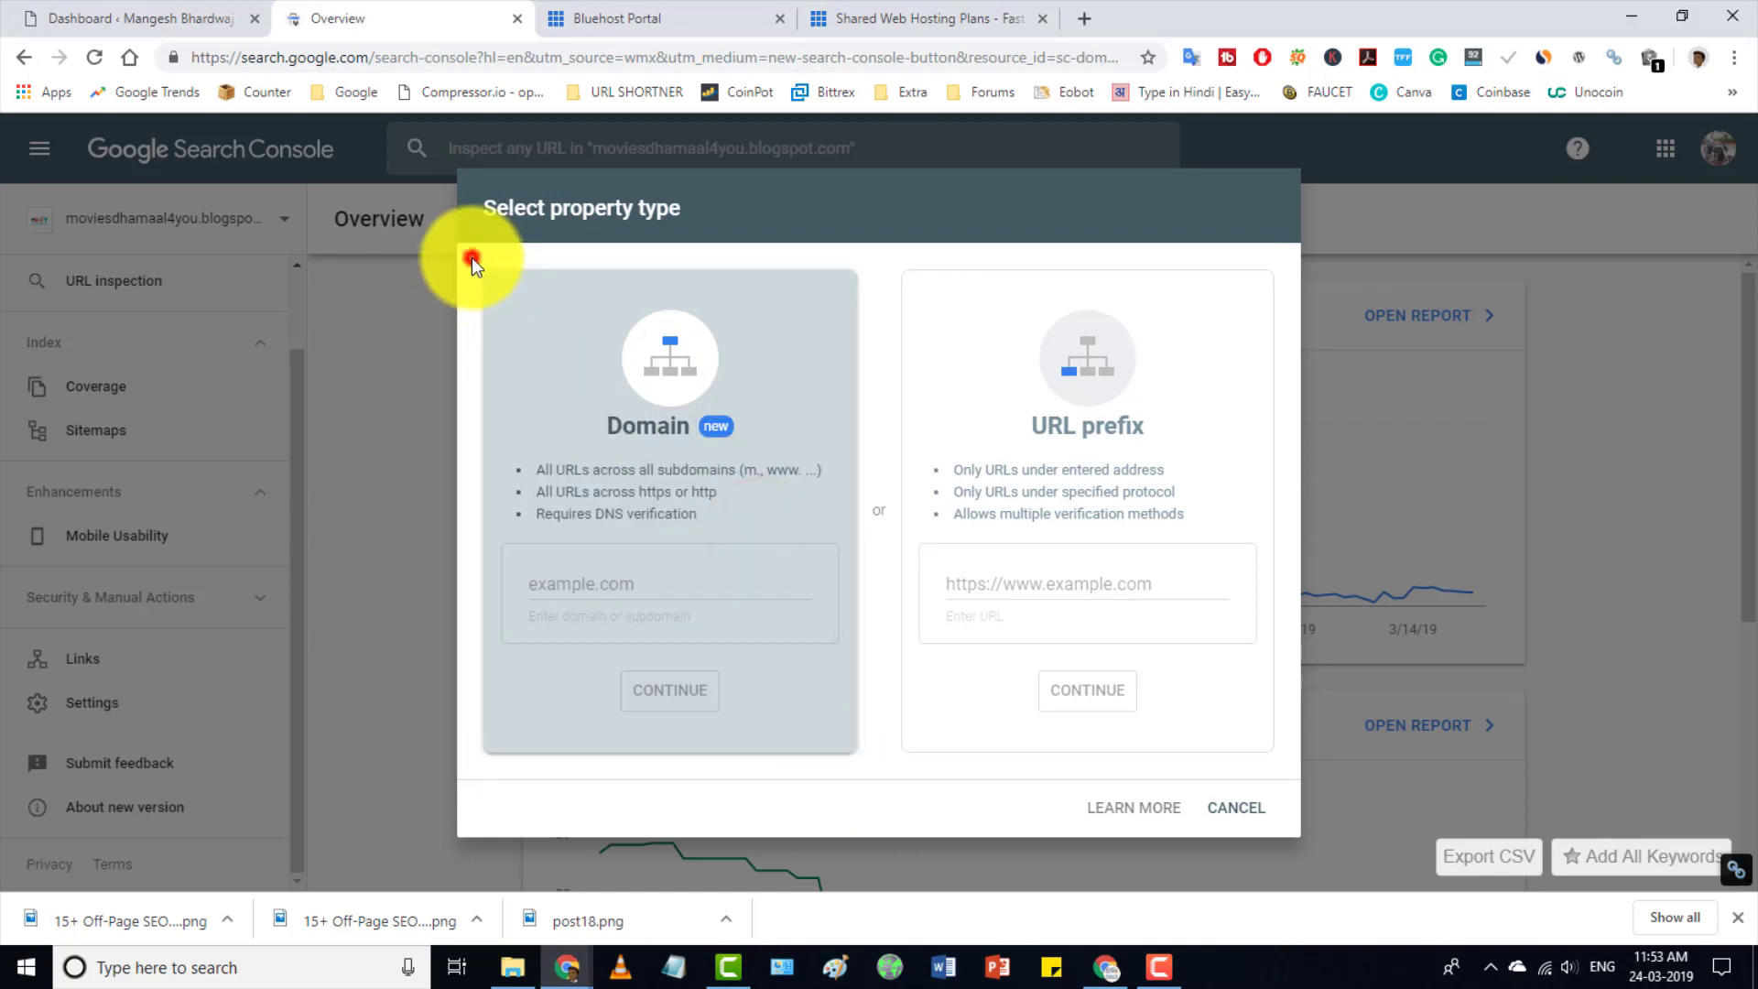
mouse_move(470, 256)
left_mouse_down()
mouse_move(821, 755)
mouse_move(878, 783)
left_mouse_up()
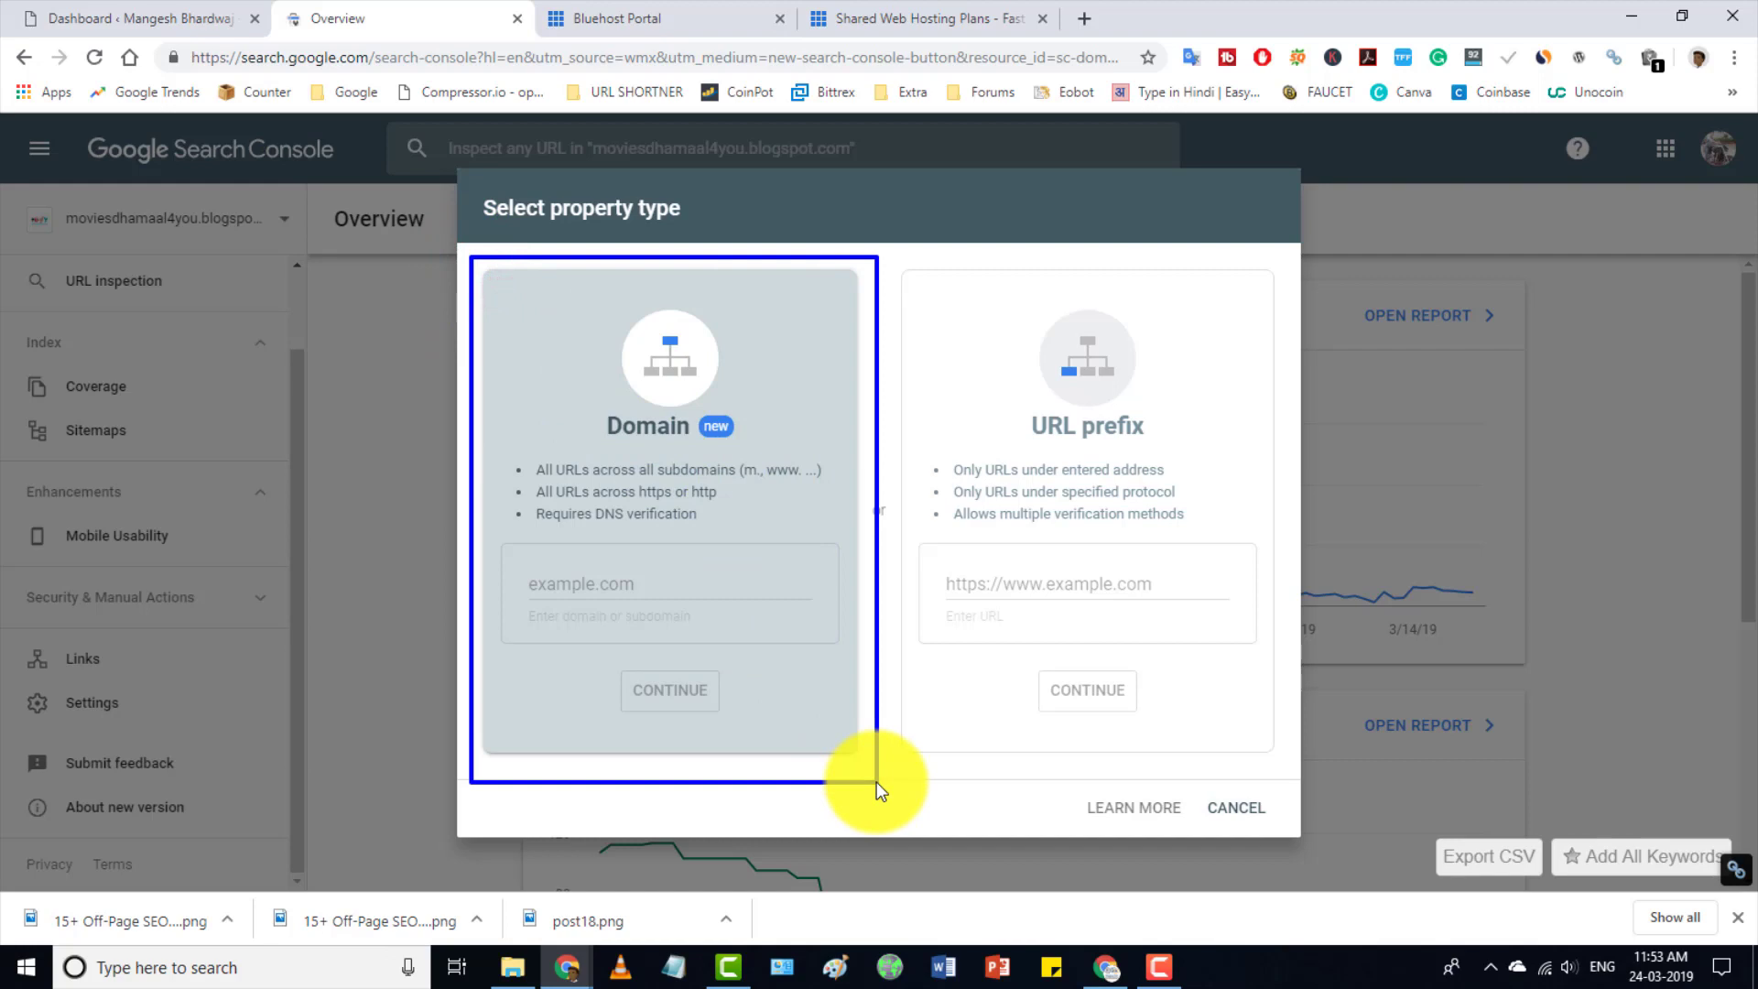
left_click_drag(877, 785, 877, 783)
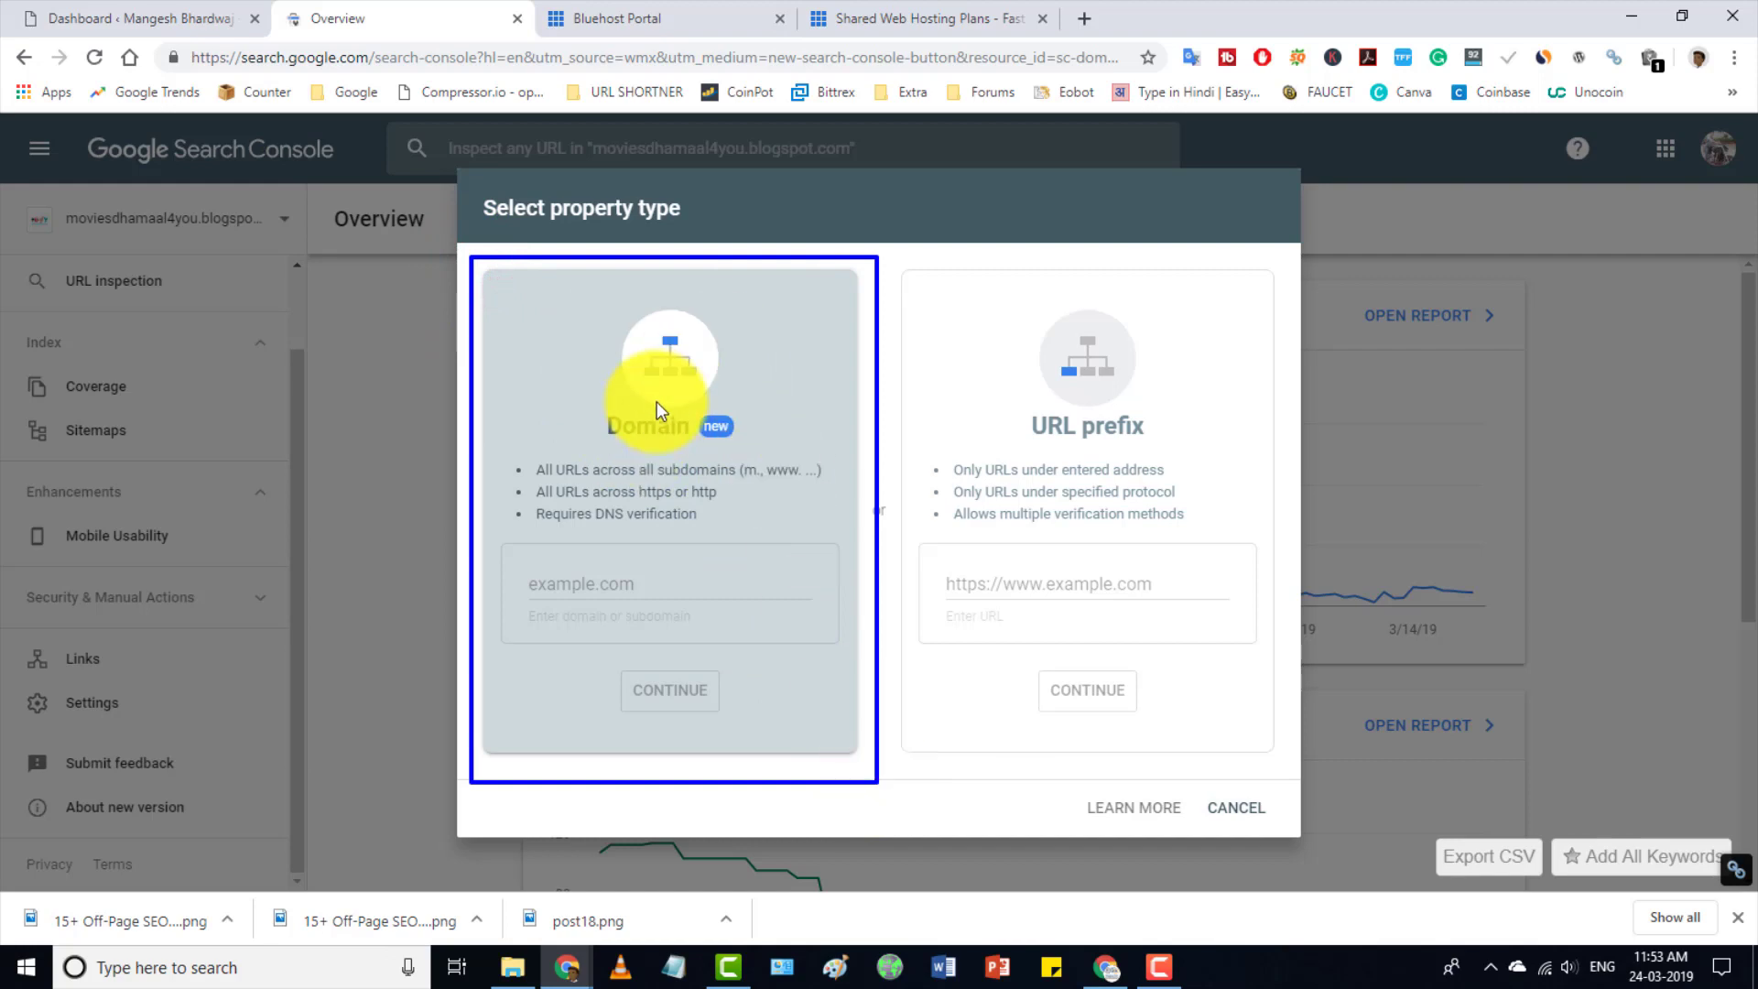
key("Escape")
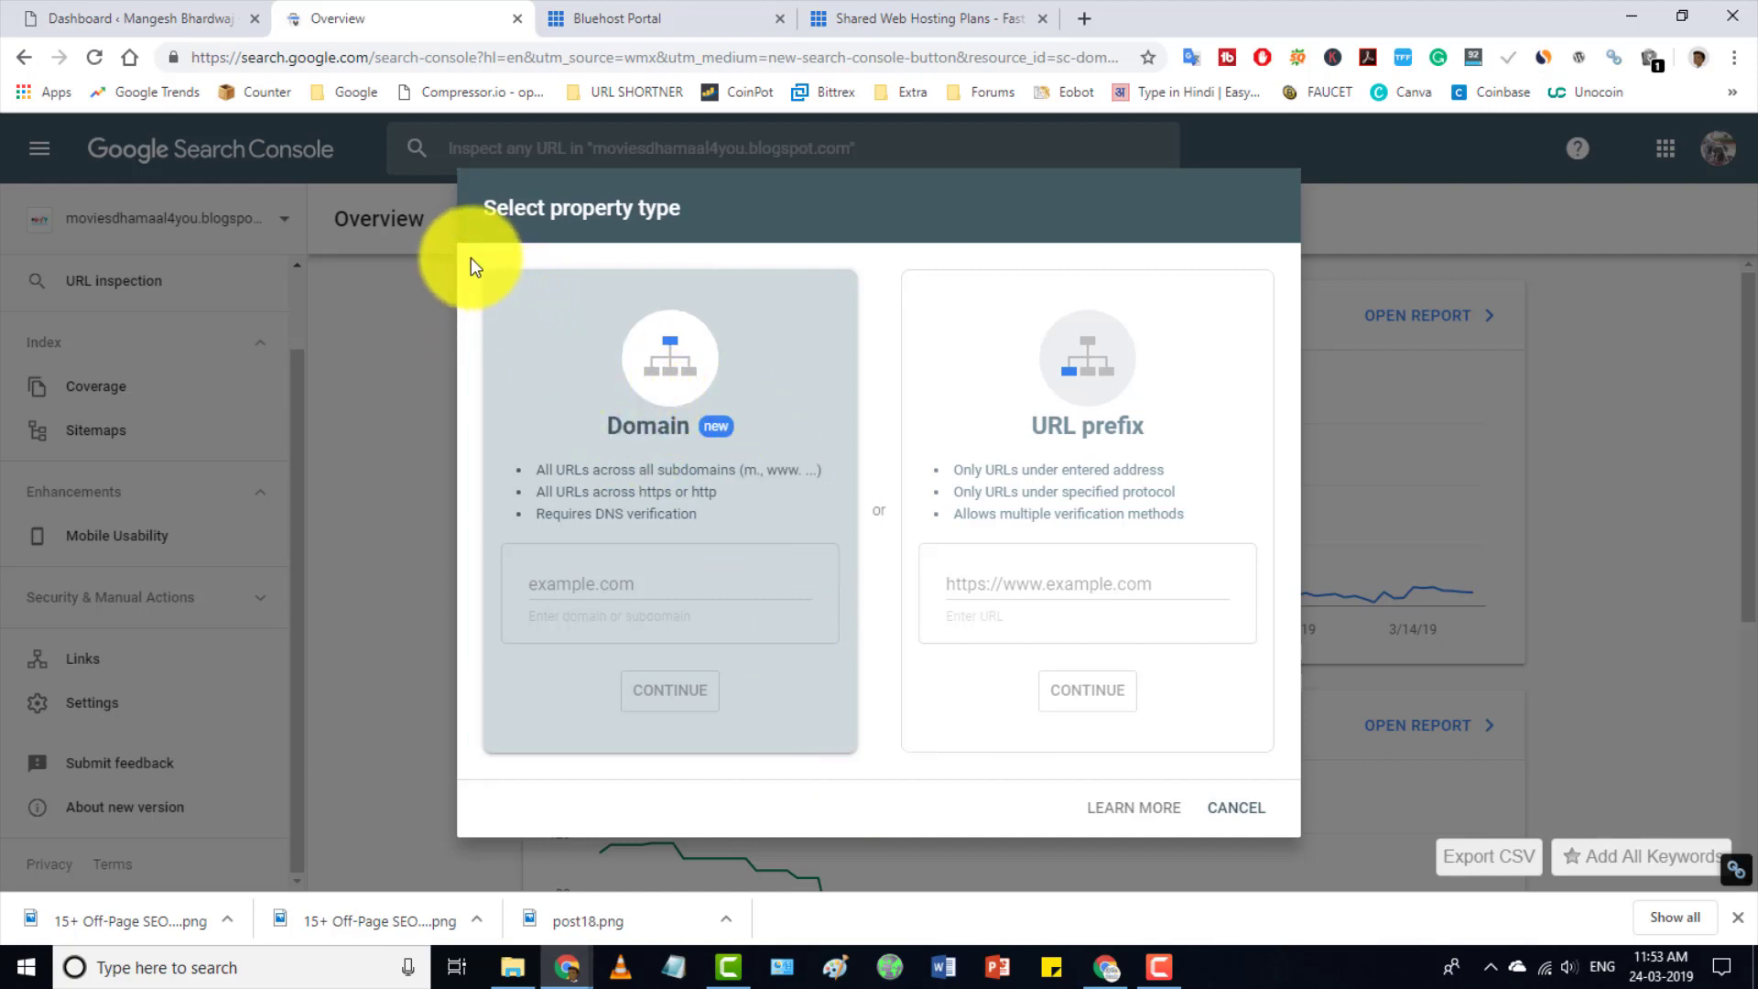
mouse_move(471, 258)
left_mouse_down()
mouse_move(667, 608)
mouse_move(859, 746)
left_mouse_up()
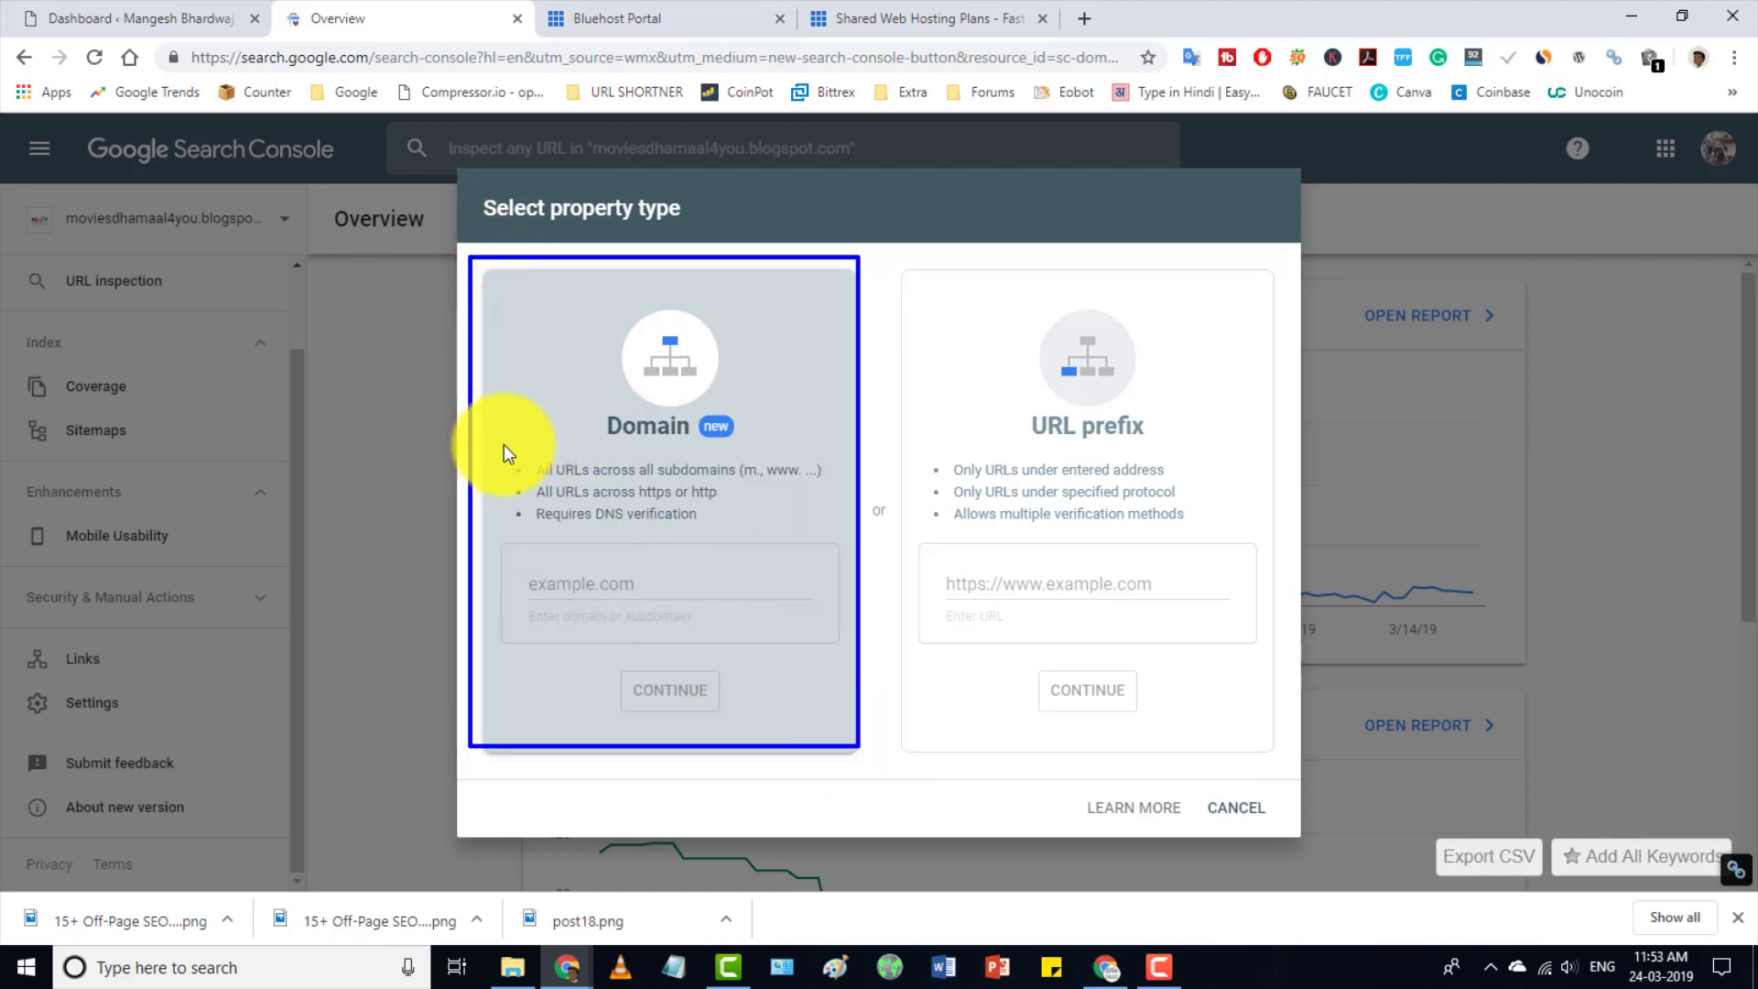
mouse_move(498, 445)
left_mouse_down()
mouse_move(541, 469)
mouse_move(830, 482)
left_mouse_up()
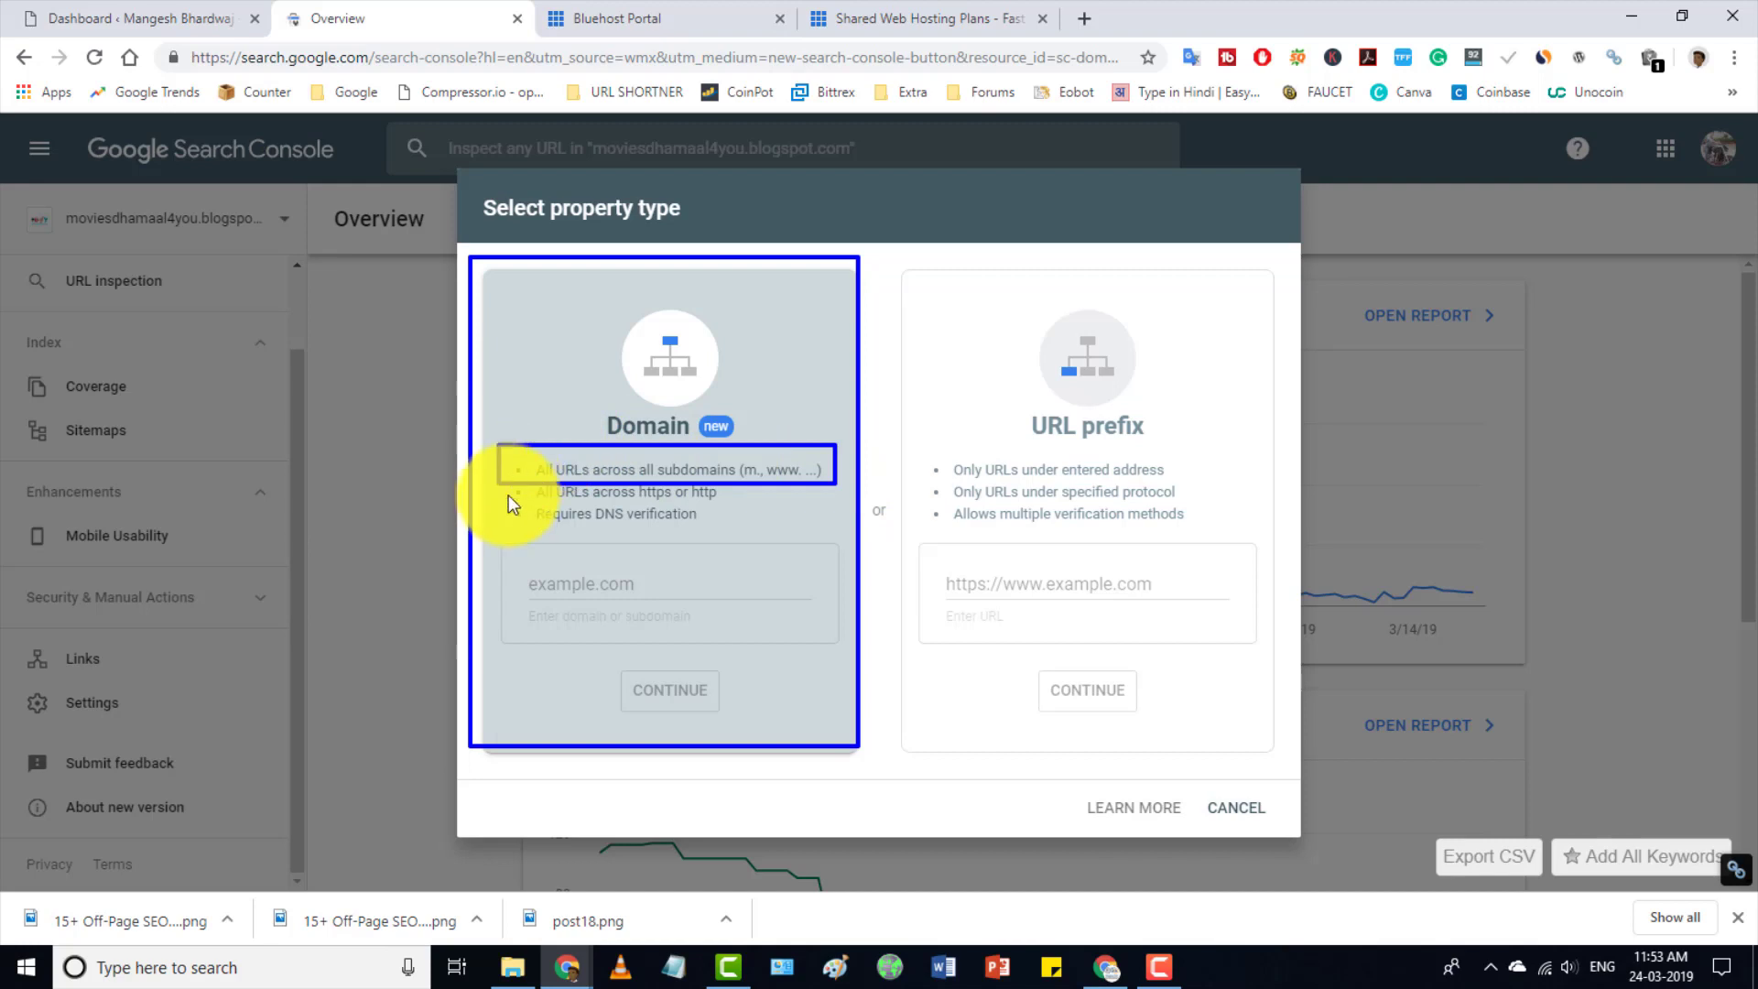
left_click_drag(497, 484, 765, 506)
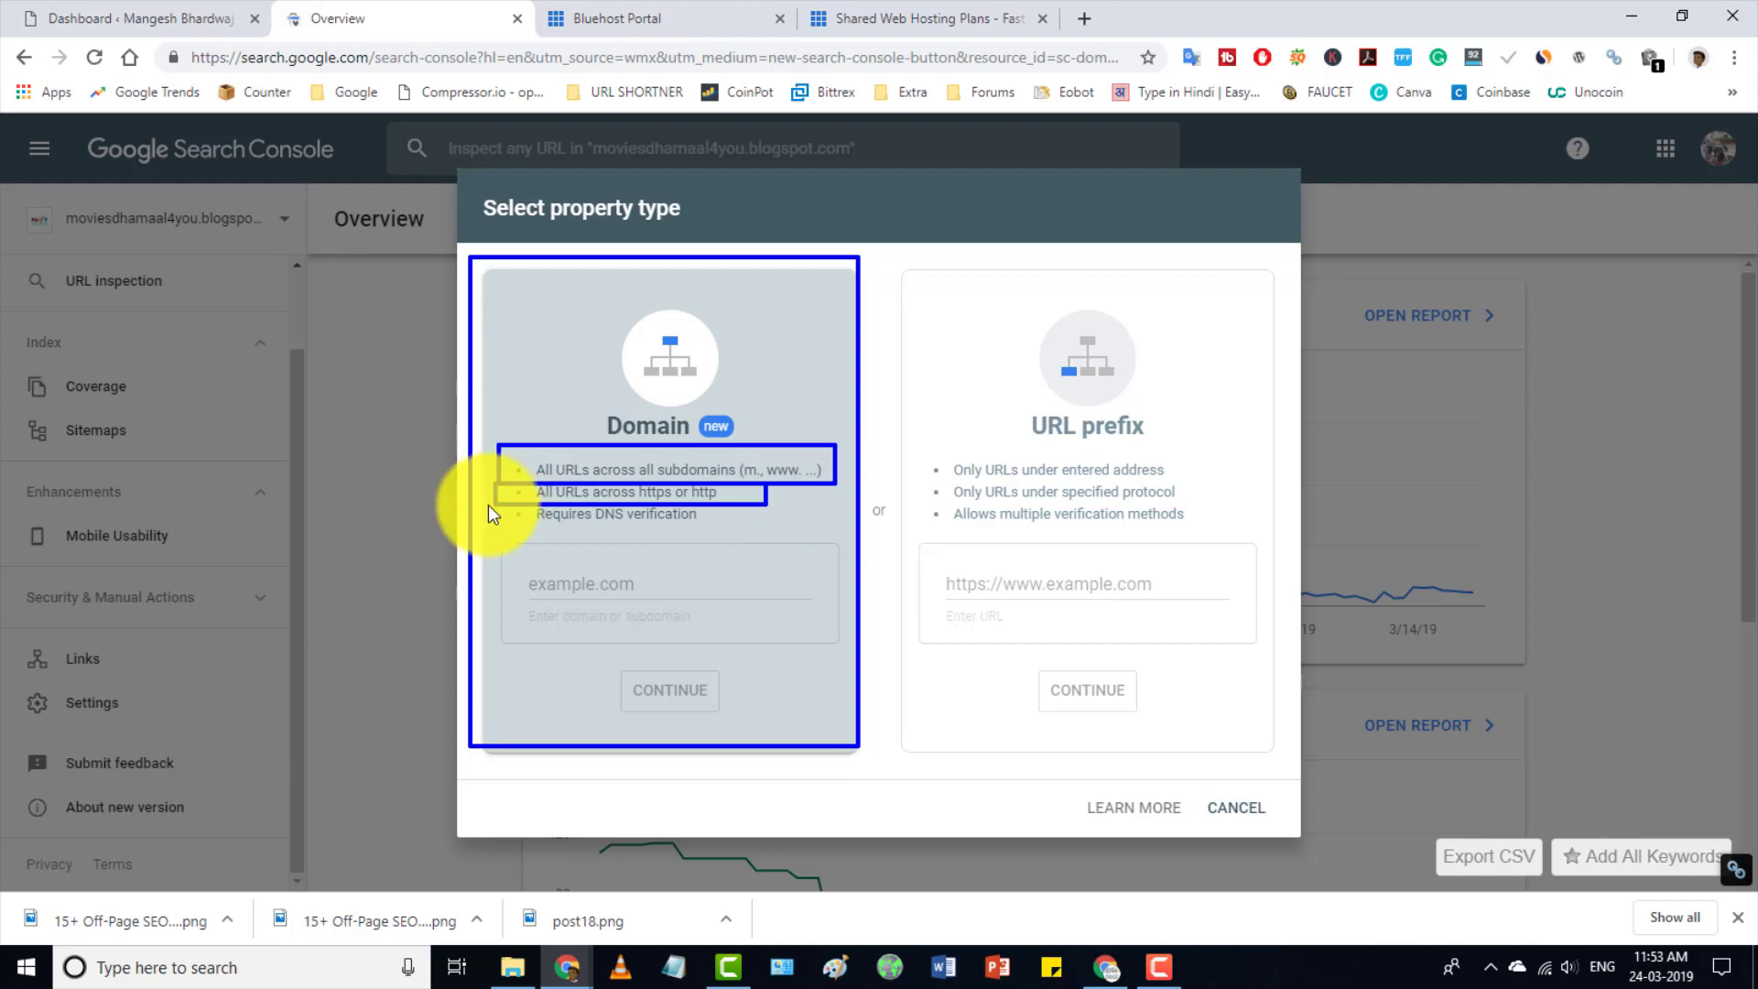
left_click_drag(493, 505, 777, 530)
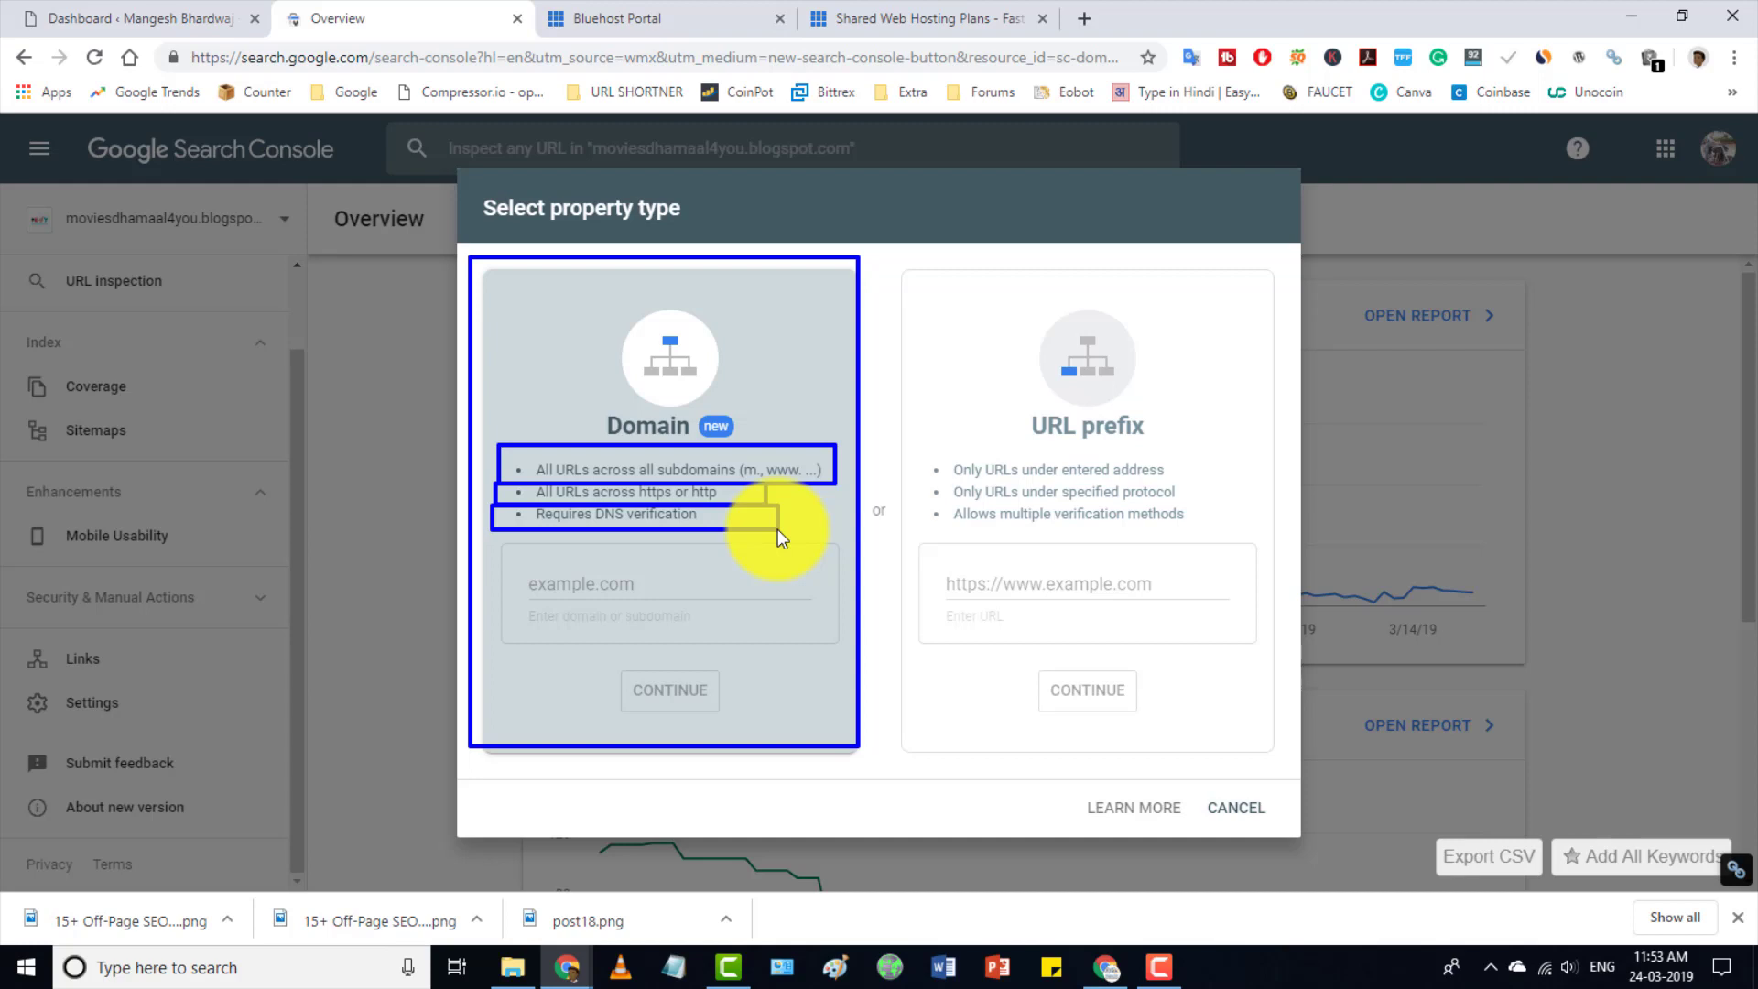
Compare the hierarchy diagrams of the Domain and URL prefix property types.
mouse_move(881, 250)
left_mouse_down()
mouse_move(1038, 443)
mouse_move(940, 323)
left_mouse_up()
left_click(950, 326)
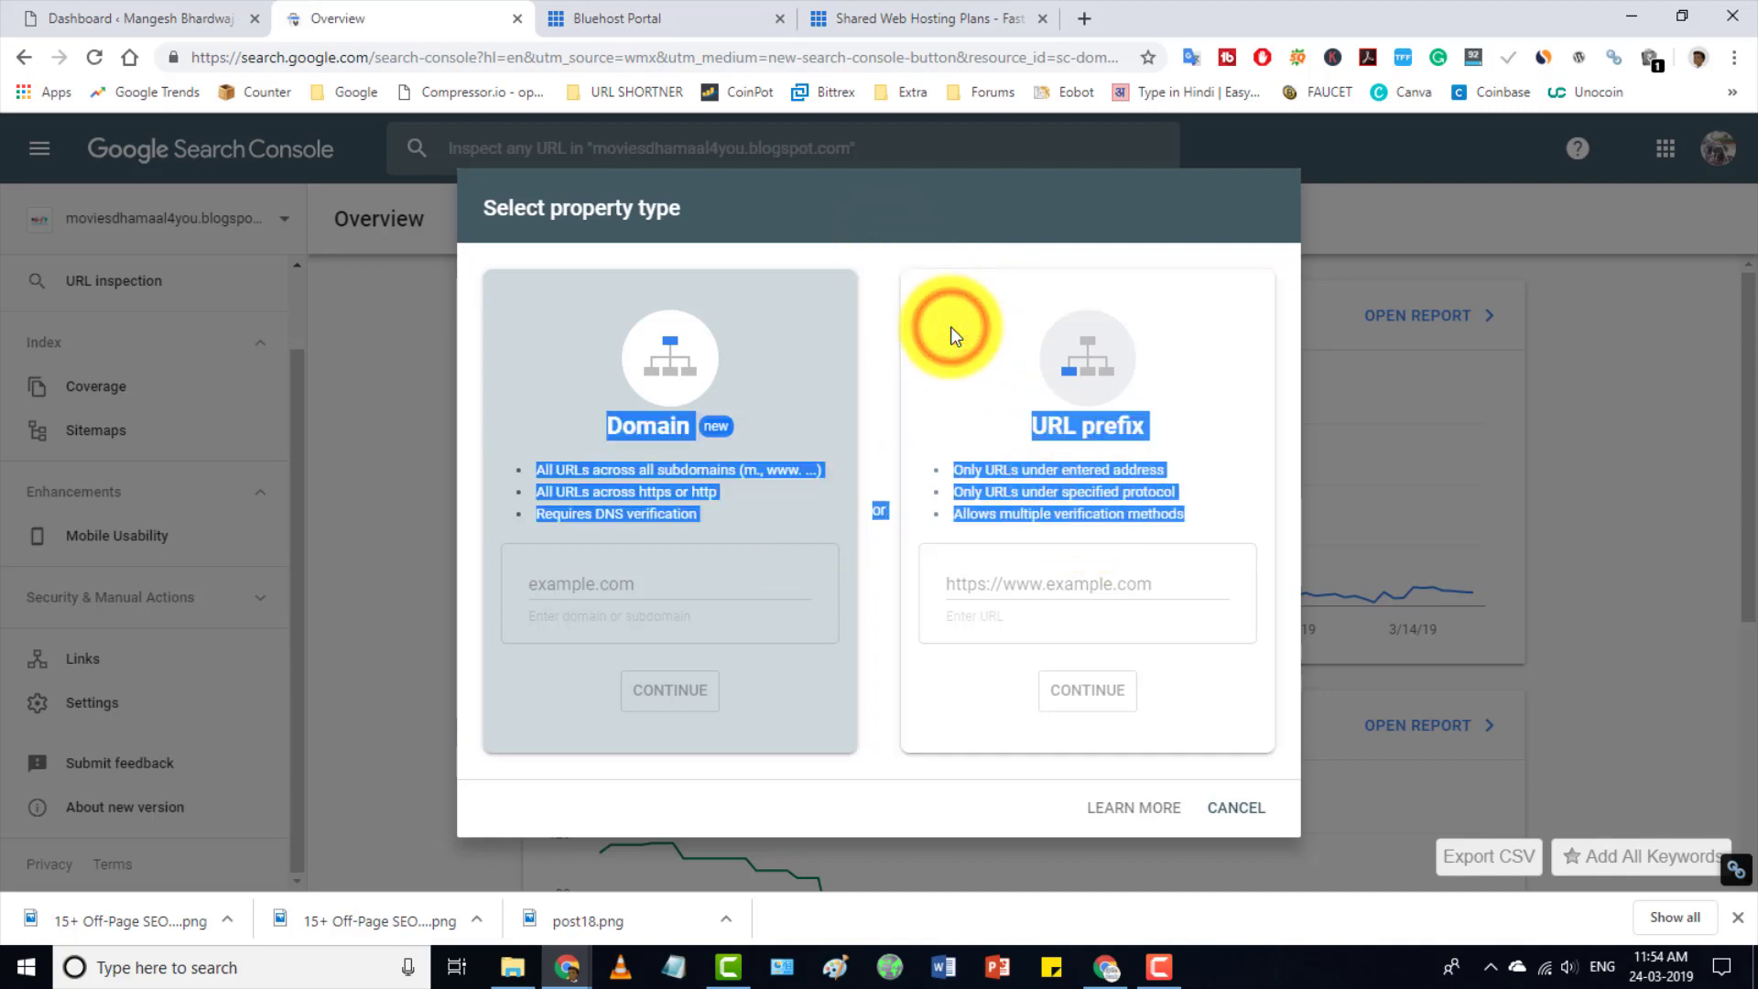
left_click(1020, 522)
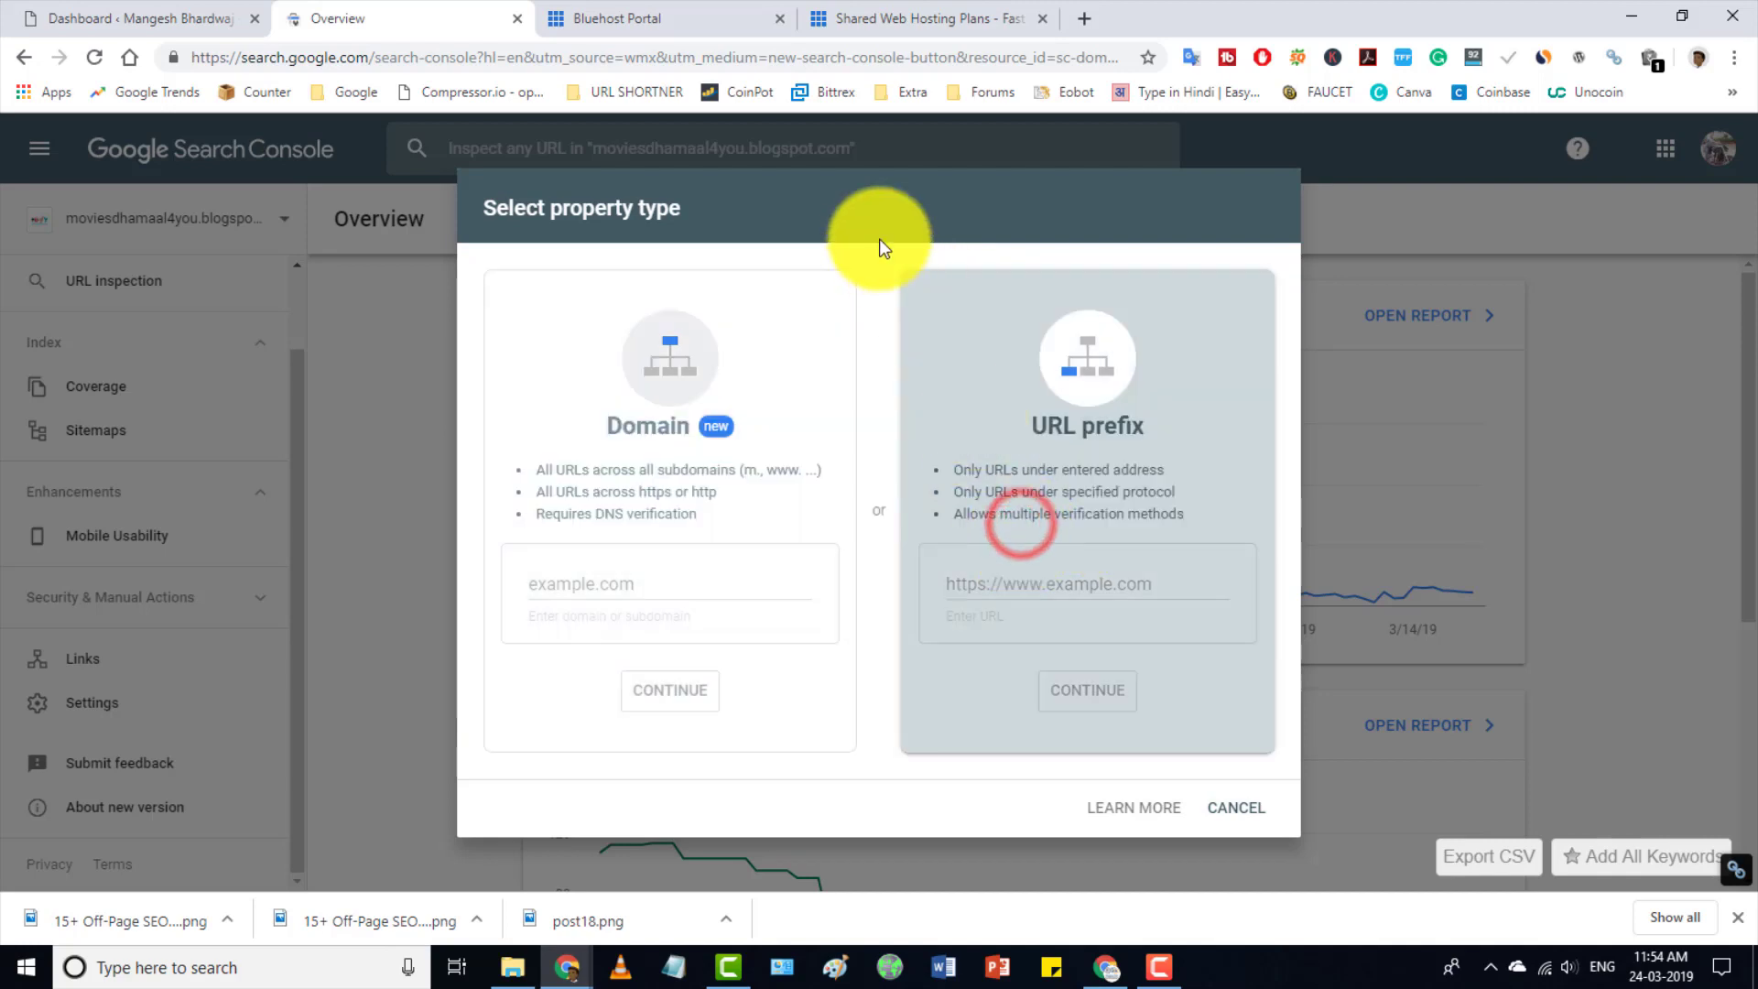
left_click_drag(884, 258, 1301, 796)
mouse_move(502, 278)
left_mouse_down()
mouse_move(696, 452)
mouse_move(824, 723)
left_mouse_up()
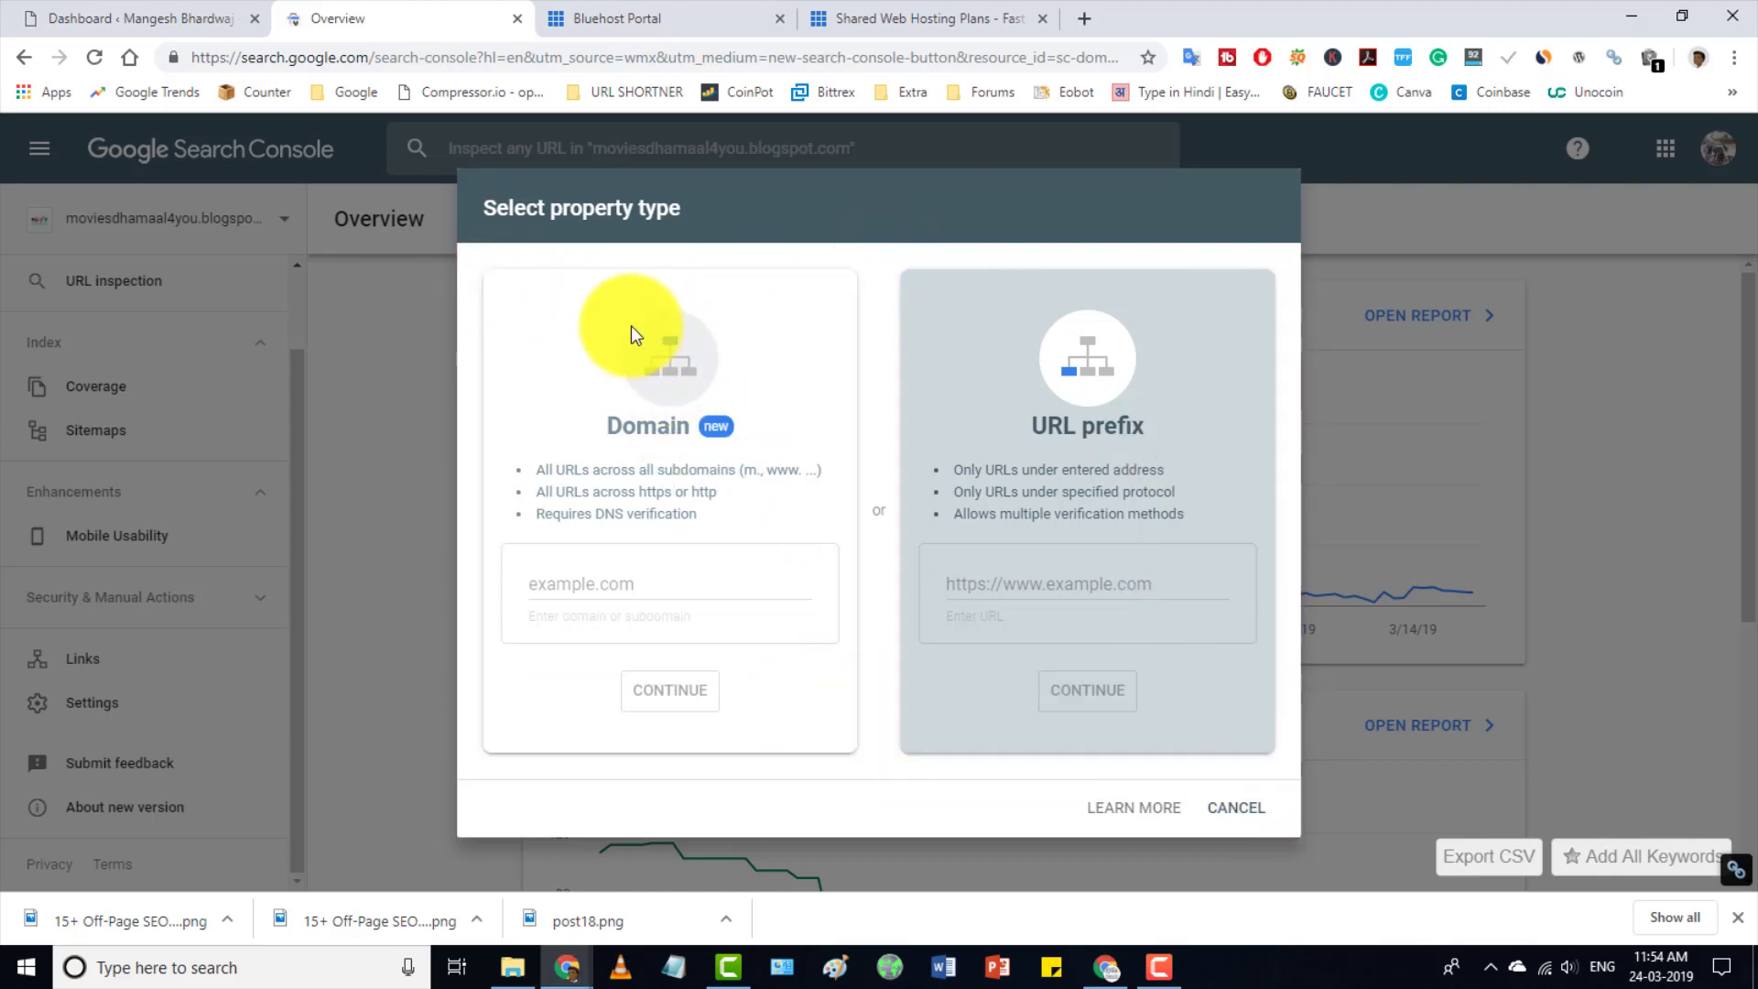
mouse_move(630, 326)
left_mouse_down()
mouse_move(698, 352)
mouse_move(621, 357)
mouse_move(729, 396)
left_mouse_up()
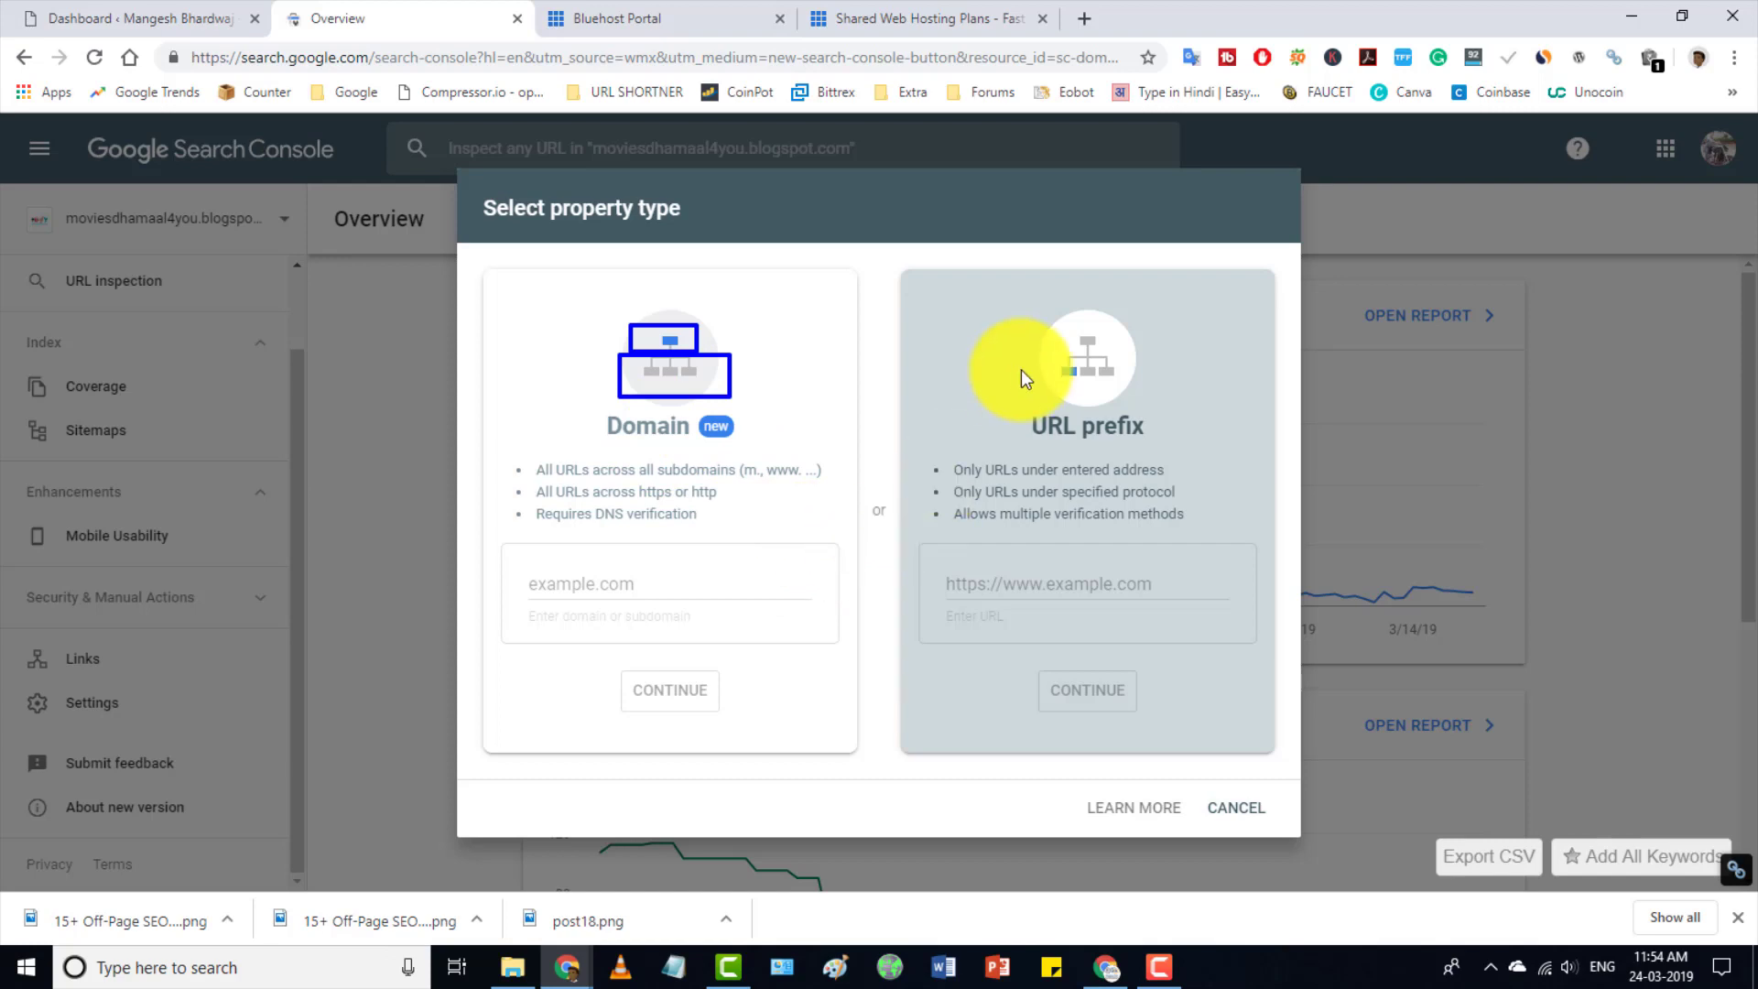
mouse_move(882, 262)
left_mouse_down()
mouse_move(1279, 640)
mouse_move(1309, 823)
left_mouse_up()
mouse_move(1051, 329)
left_mouse_down()
mouse_move(1122, 352)
mouse_move(1052, 364)
mouse_move(1094, 380)
left_mouse_up()
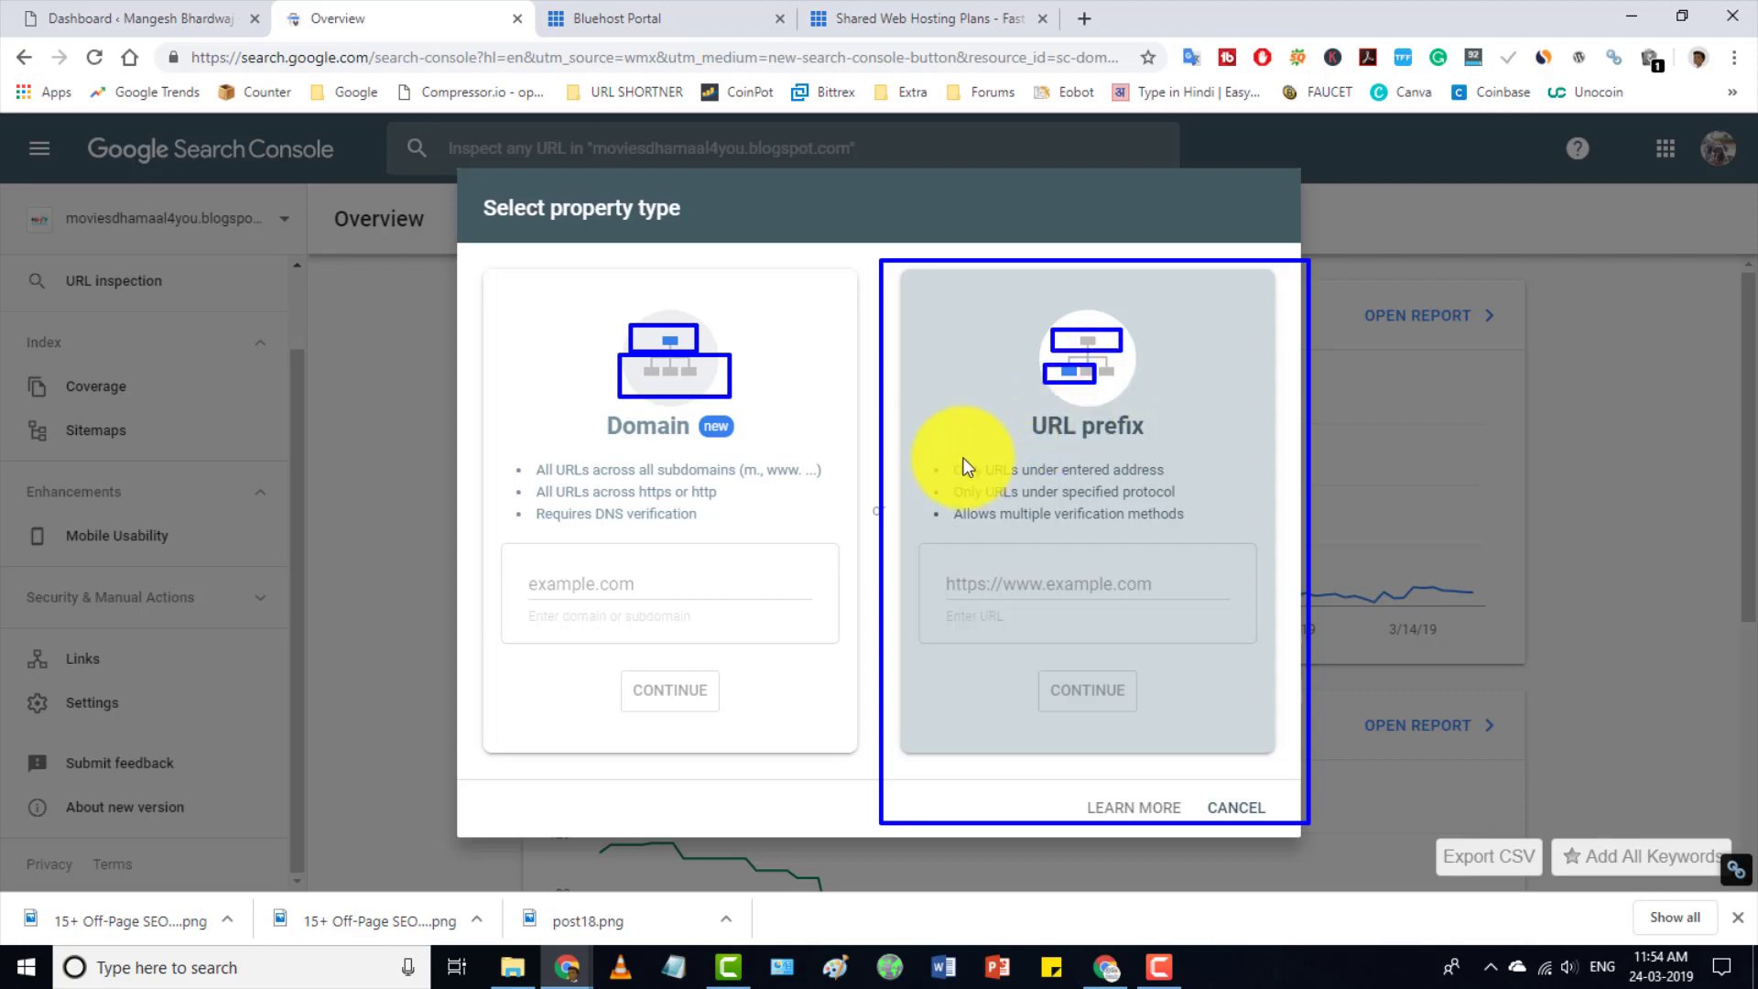
Examine the URL prefix property type's address scope, protocol scope and allowed verification methods.
left_click_drag(924, 447, 1215, 486)
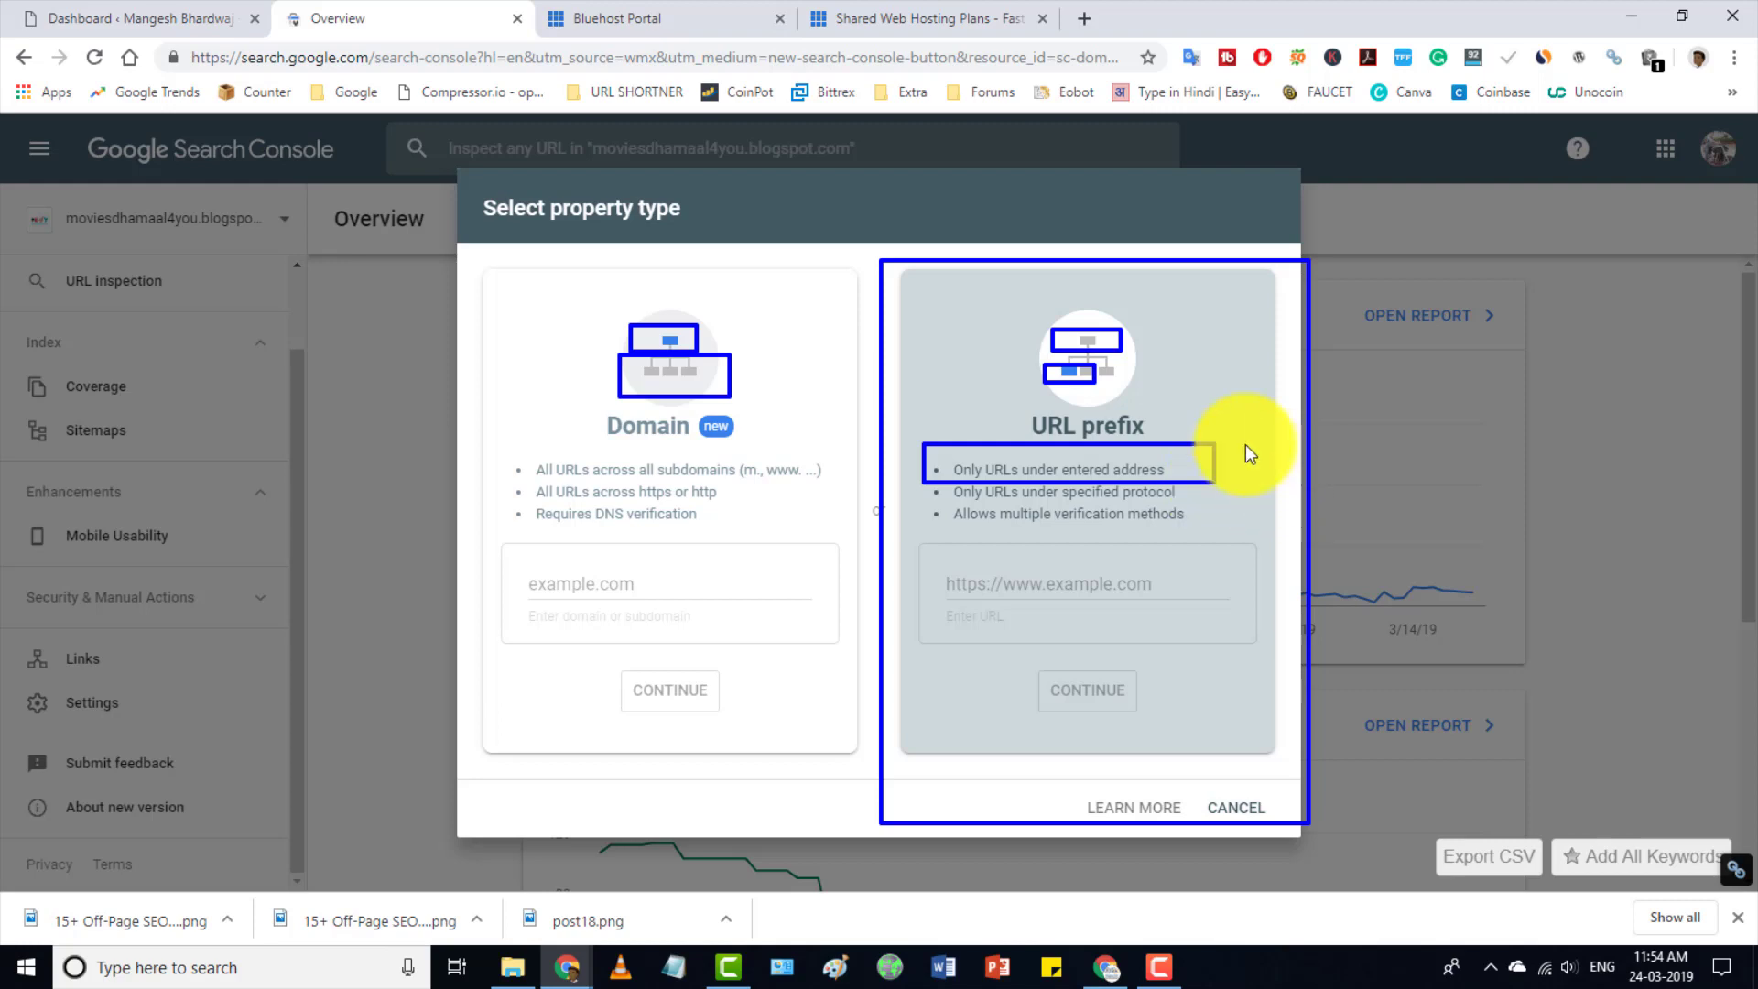
mouse_move(886, 267)
left_mouse_down()
mouse_move(1168, 742)
mouse_move(1310, 805)
mouse_move(1295, 850)
mouse_move(1310, 826)
left_mouse_up()
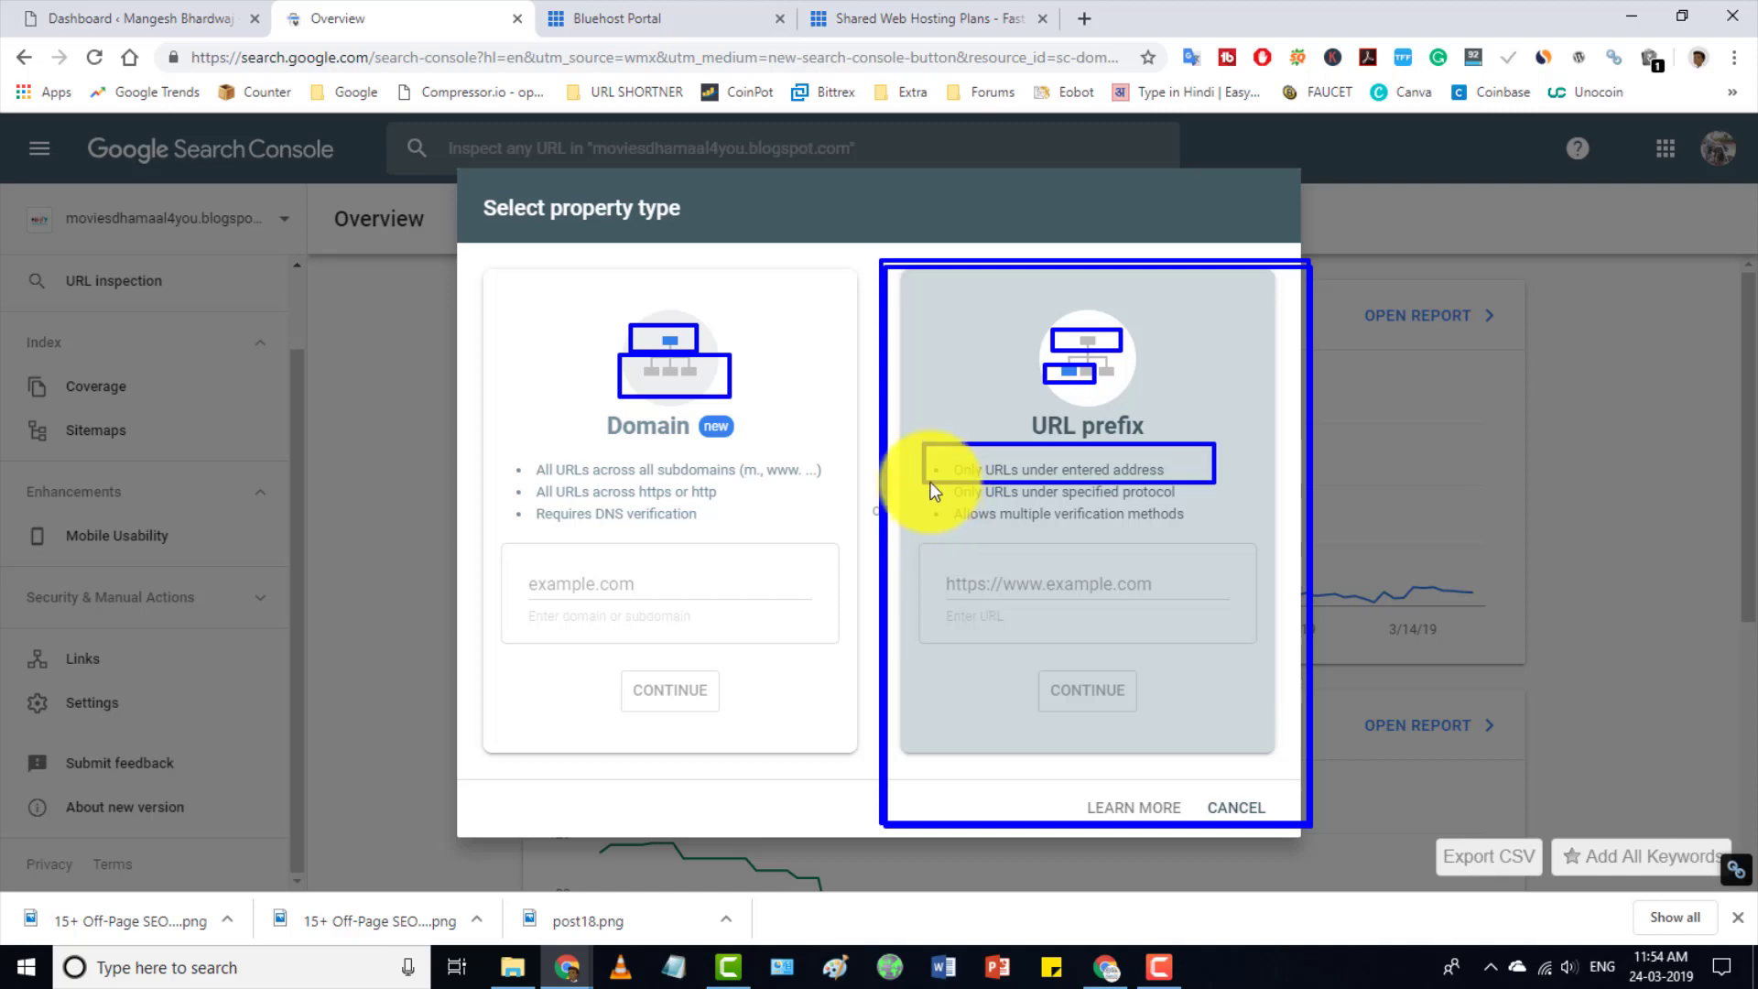
left_click_drag(930, 481, 1214, 501)
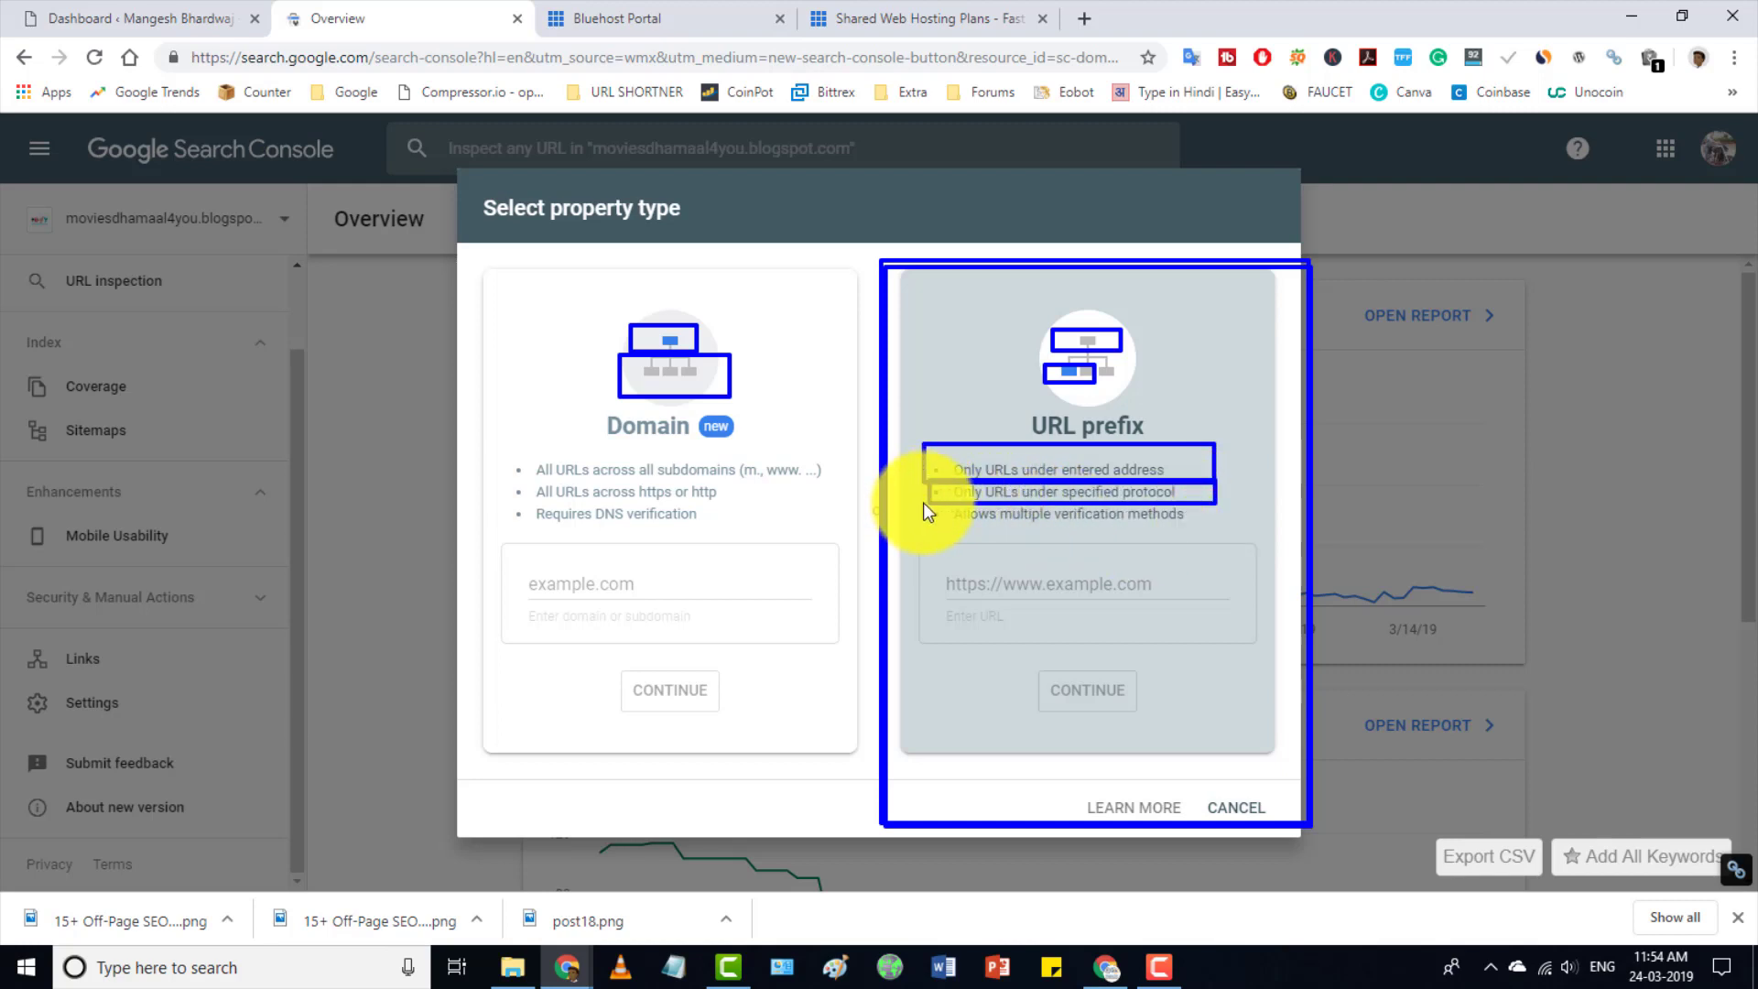
left_click_drag(923, 501, 1228, 536)
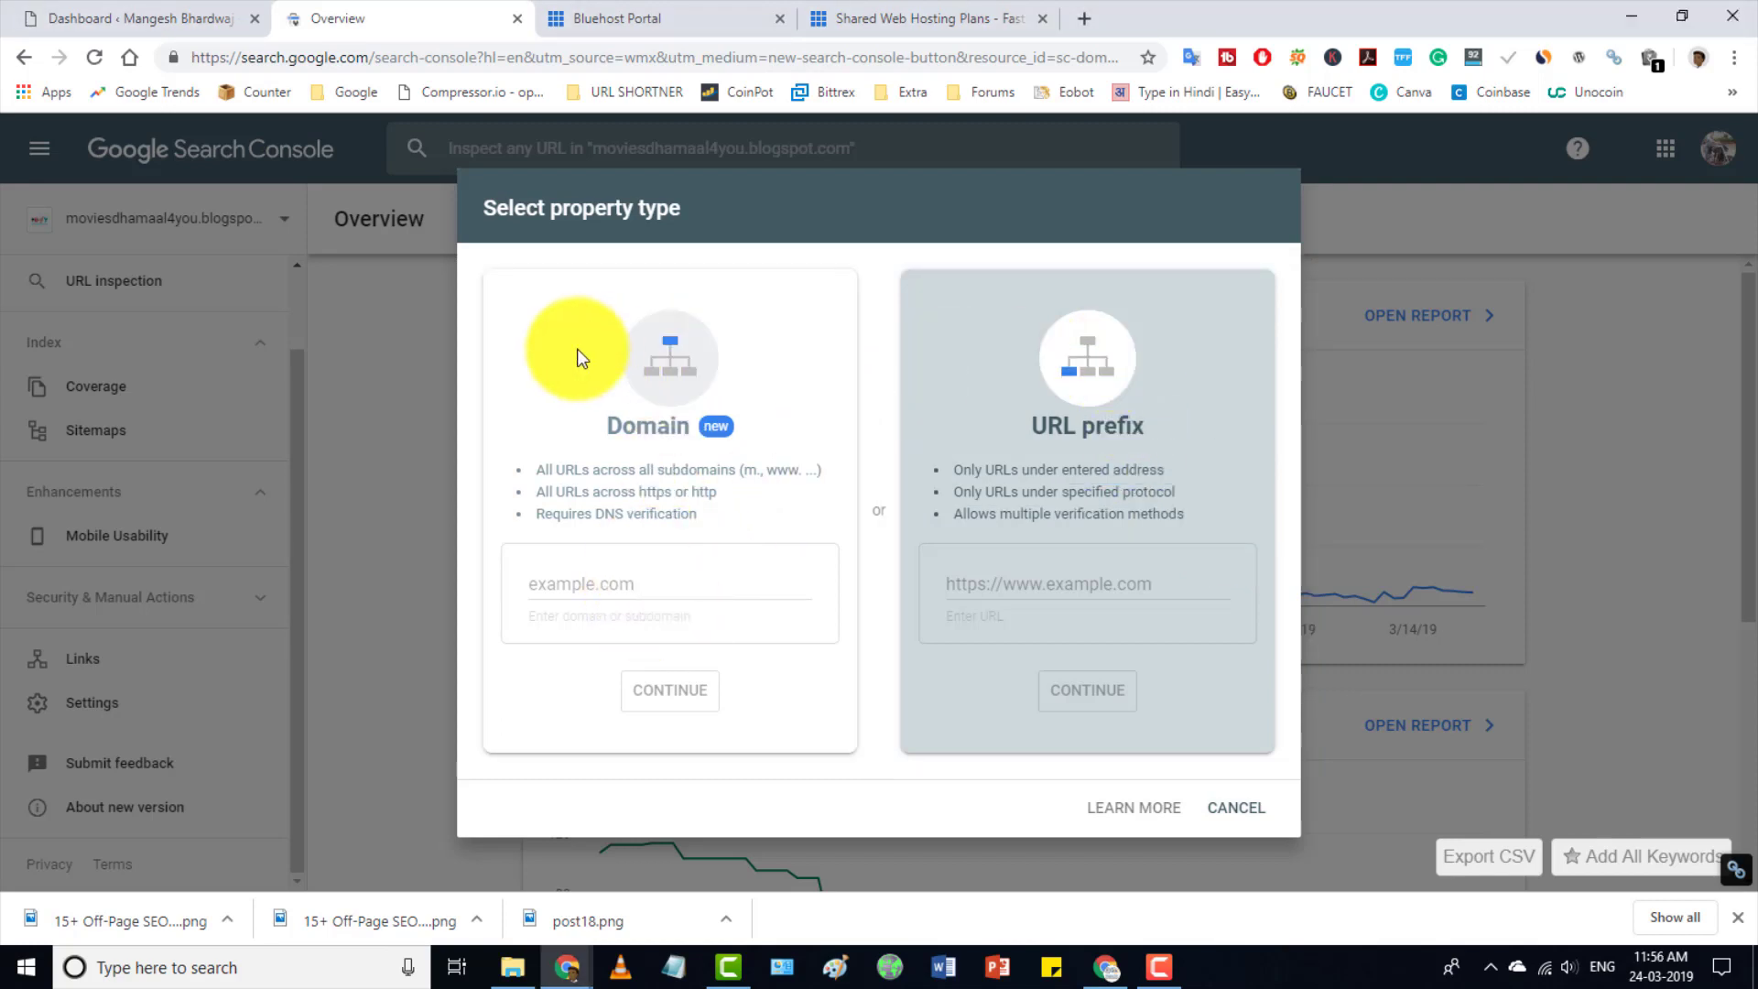
Review the Domain and URL prefix options side by side once more, then clear the on-screen markings.
left_click(473, 251)
mouse_move(533, 297)
left_mouse_down()
mouse_move(794, 558)
mouse_move(883, 849)
left_mouse_up()
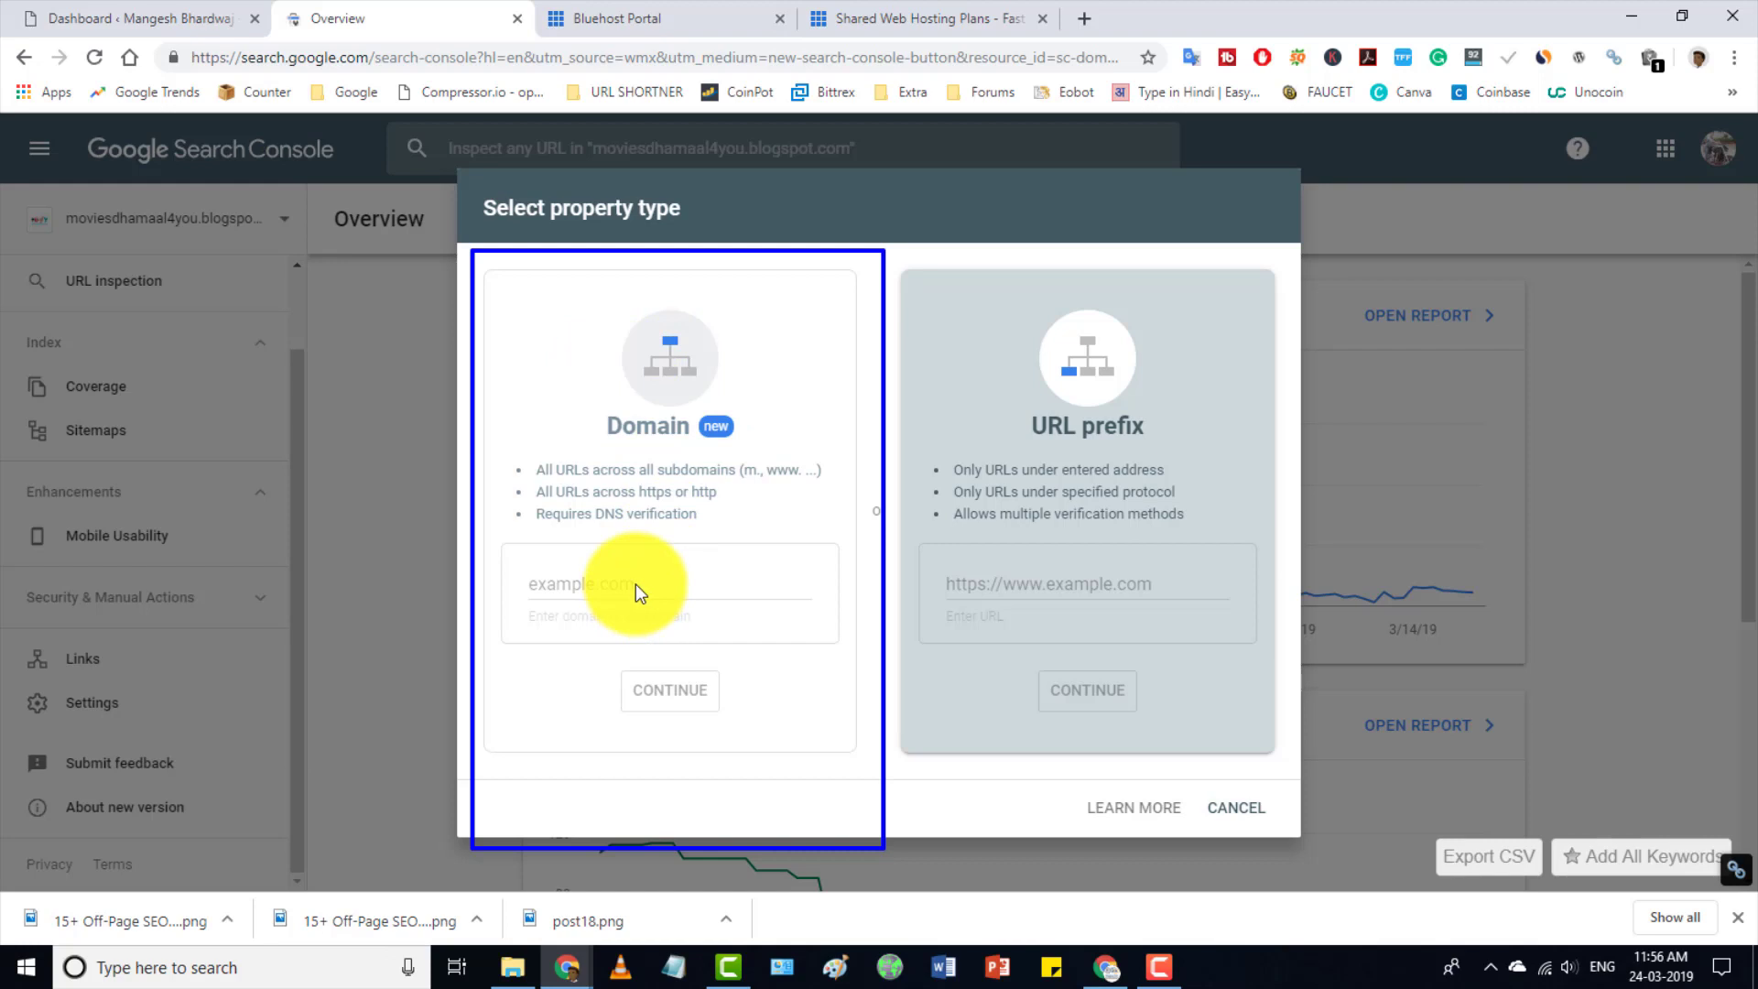
mouse_move(888, 257)
left_mouse_down()
mouse_move(1143, 599)
mouse_move(1300, 921)
mouse_move(1292, 822)
left_mouse_up()
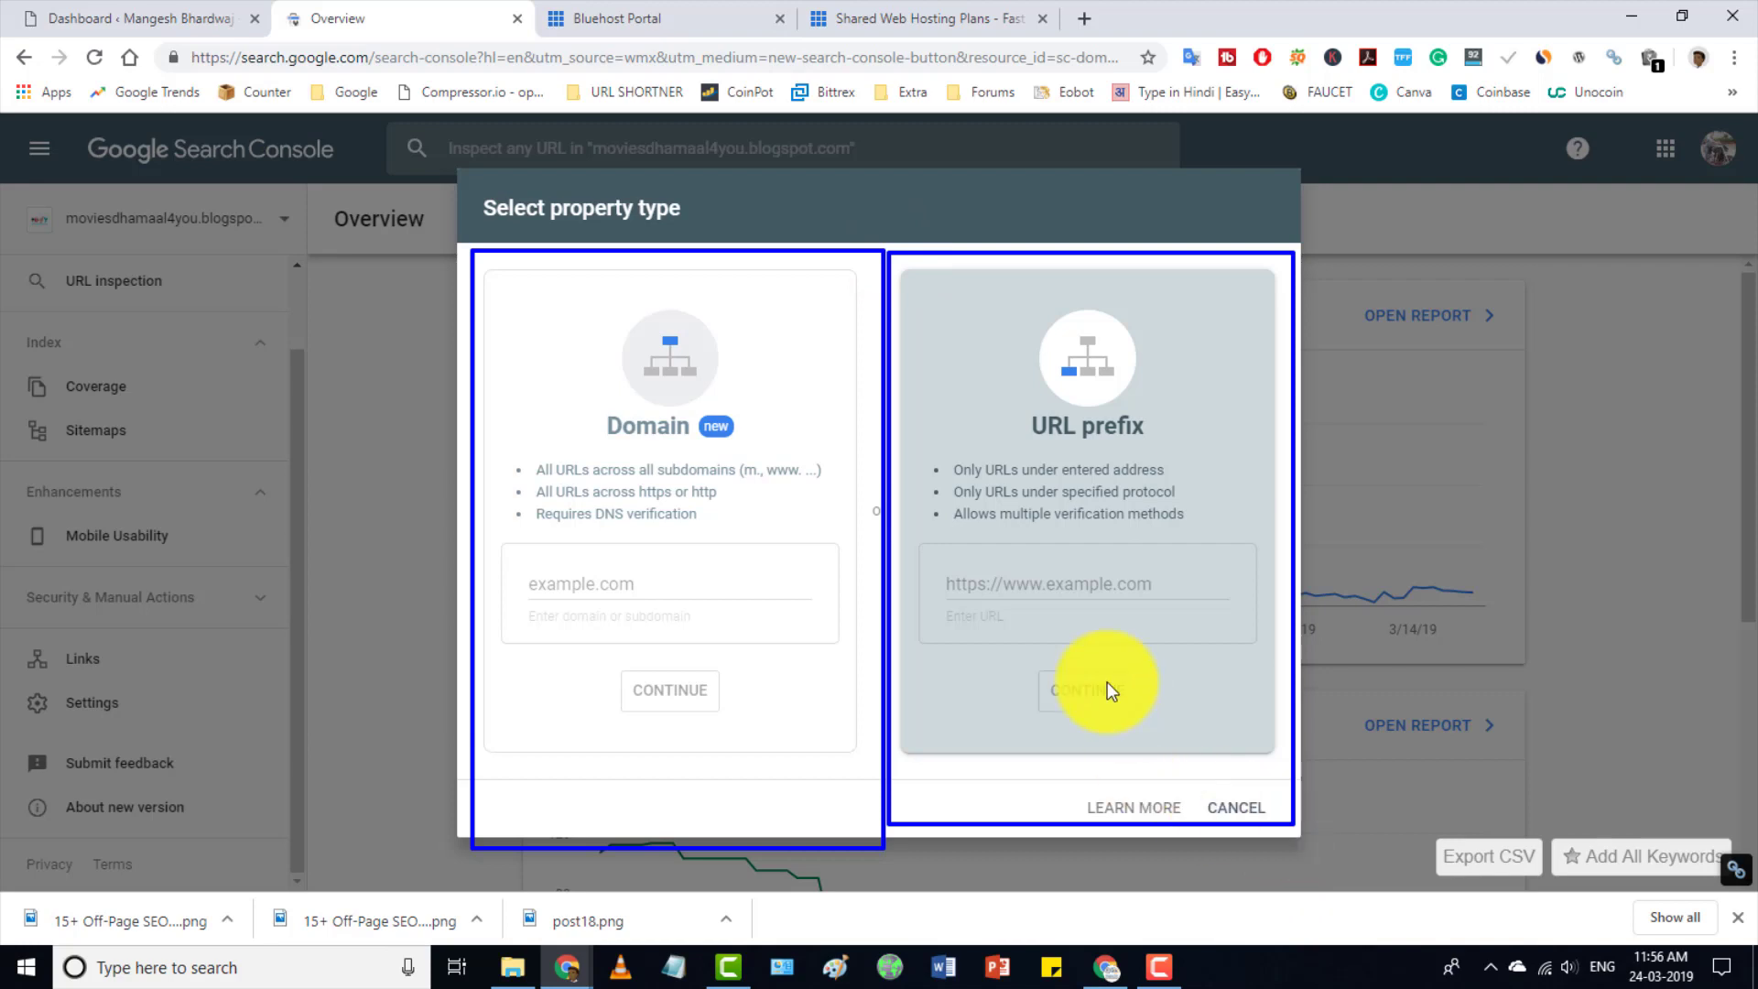
left_click_drag(520, 284, 800, 657)
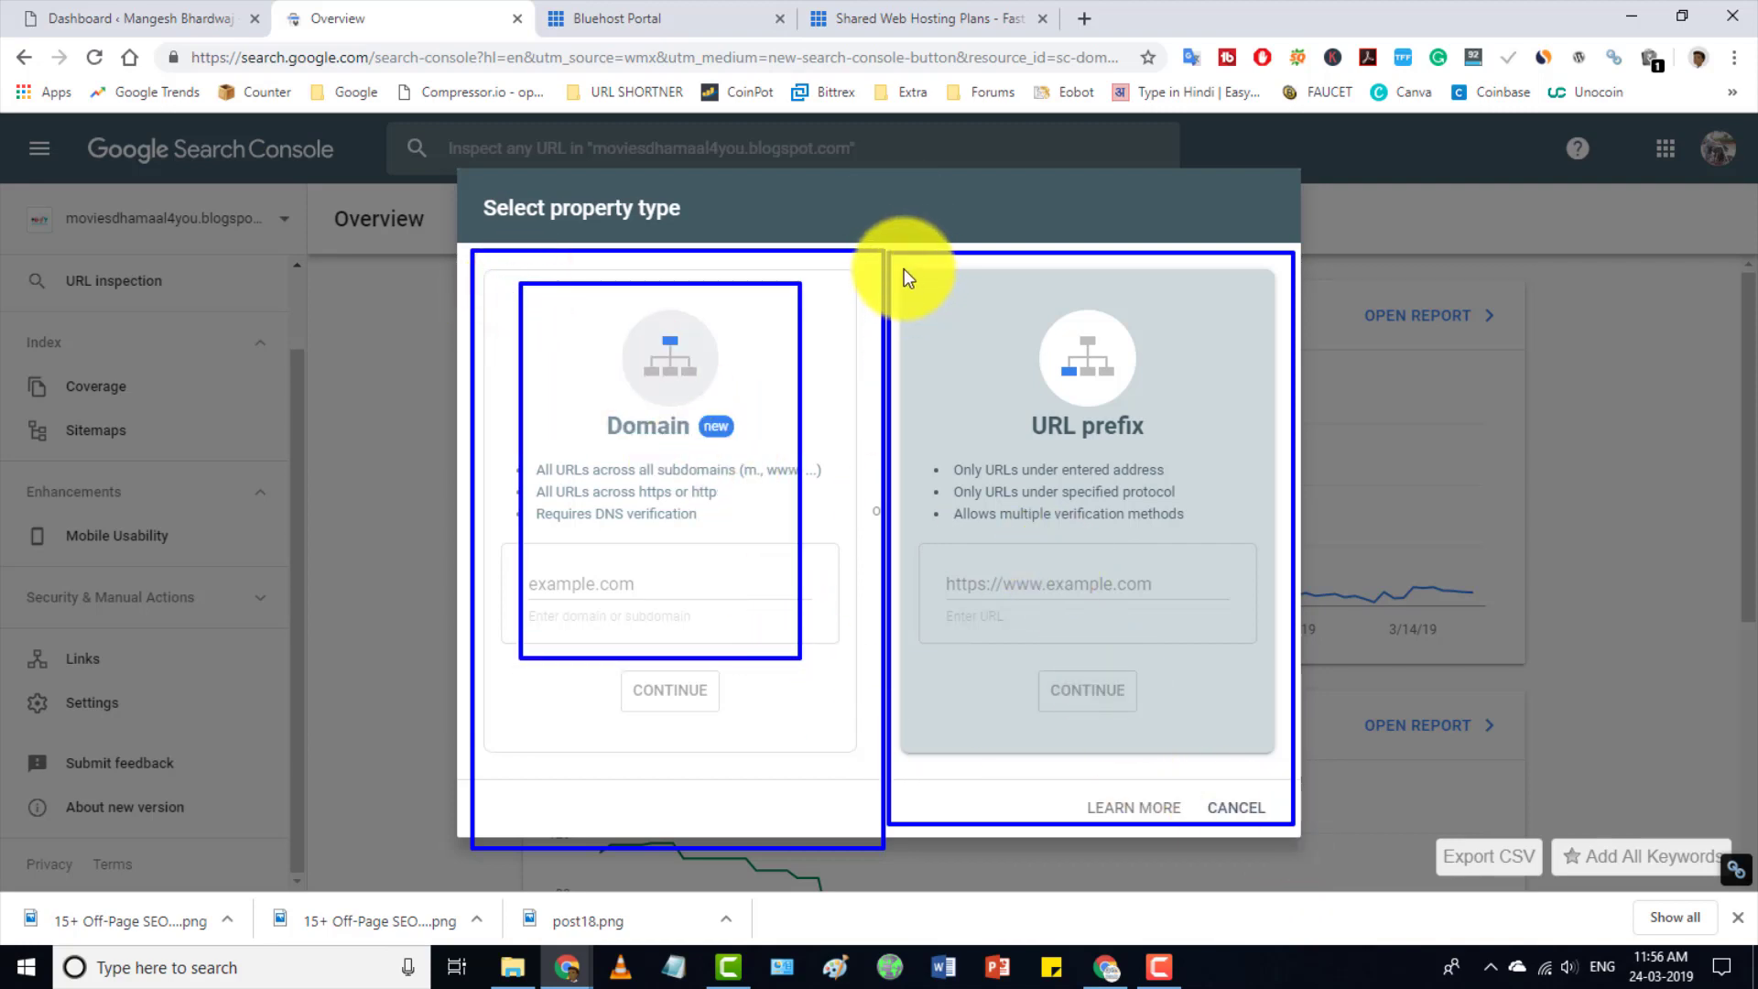
mouse_move(904, 267)
left_mouse_down()
mouse_move(1052, 393)
mouse_move(1293, 705)
left_mouse_up()
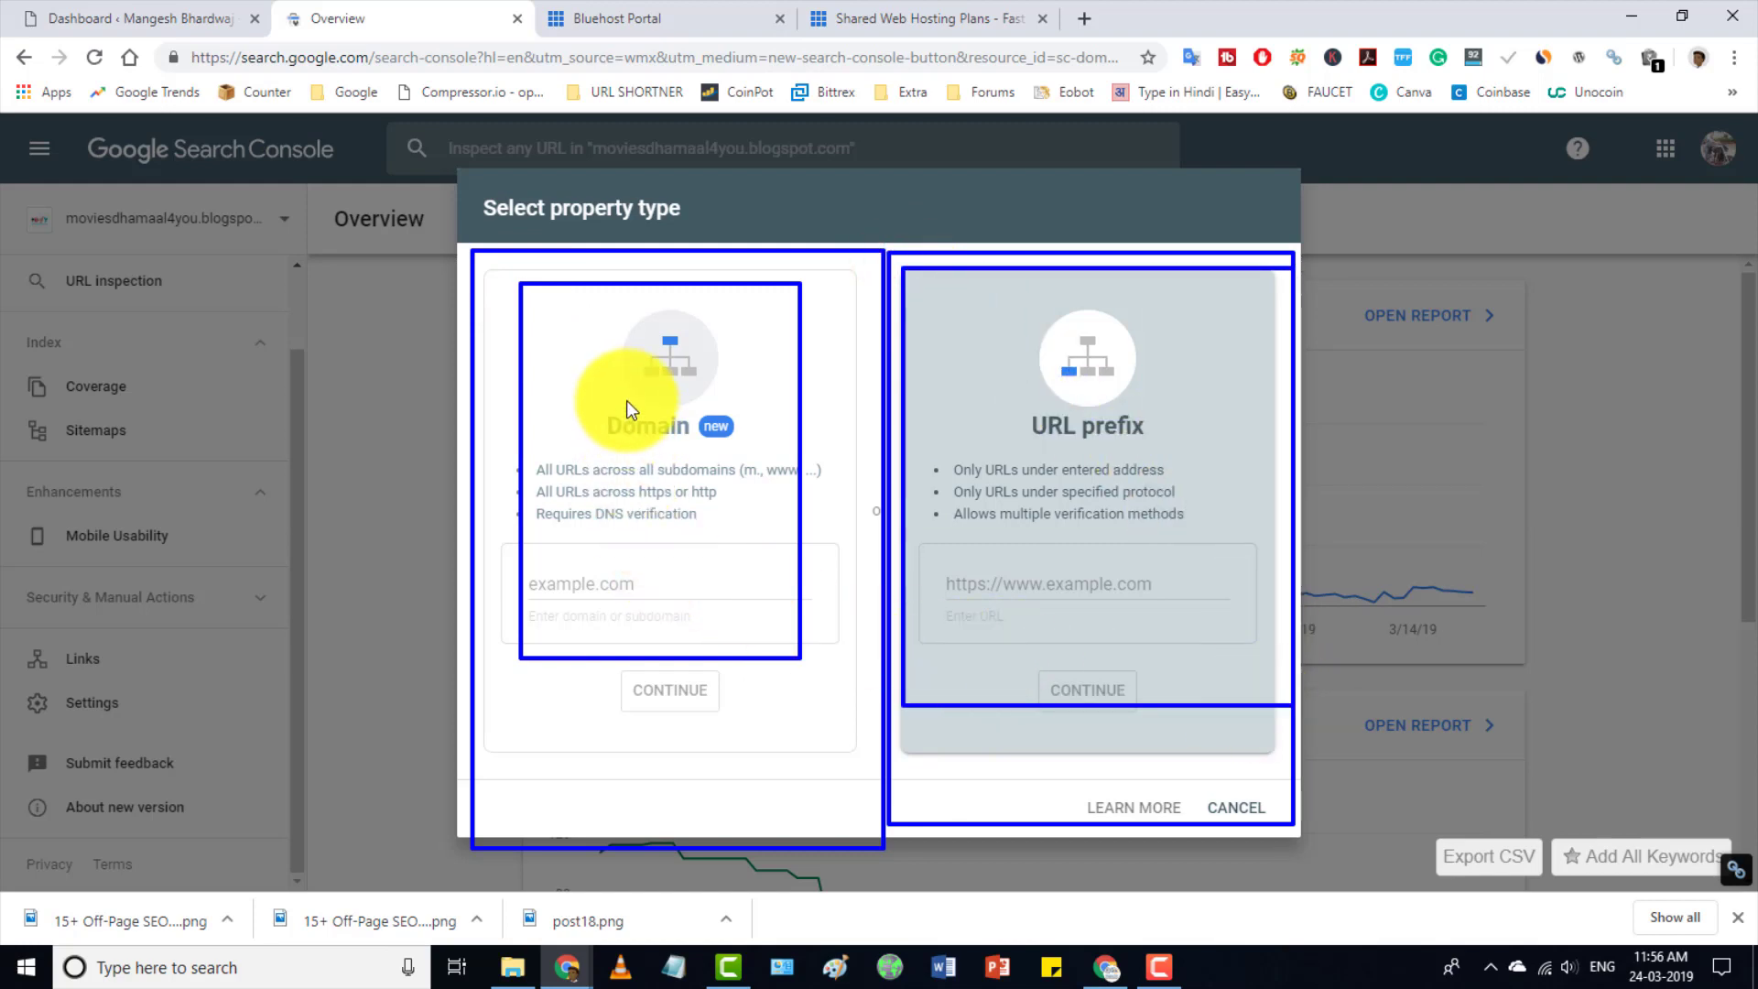
key("Escape")
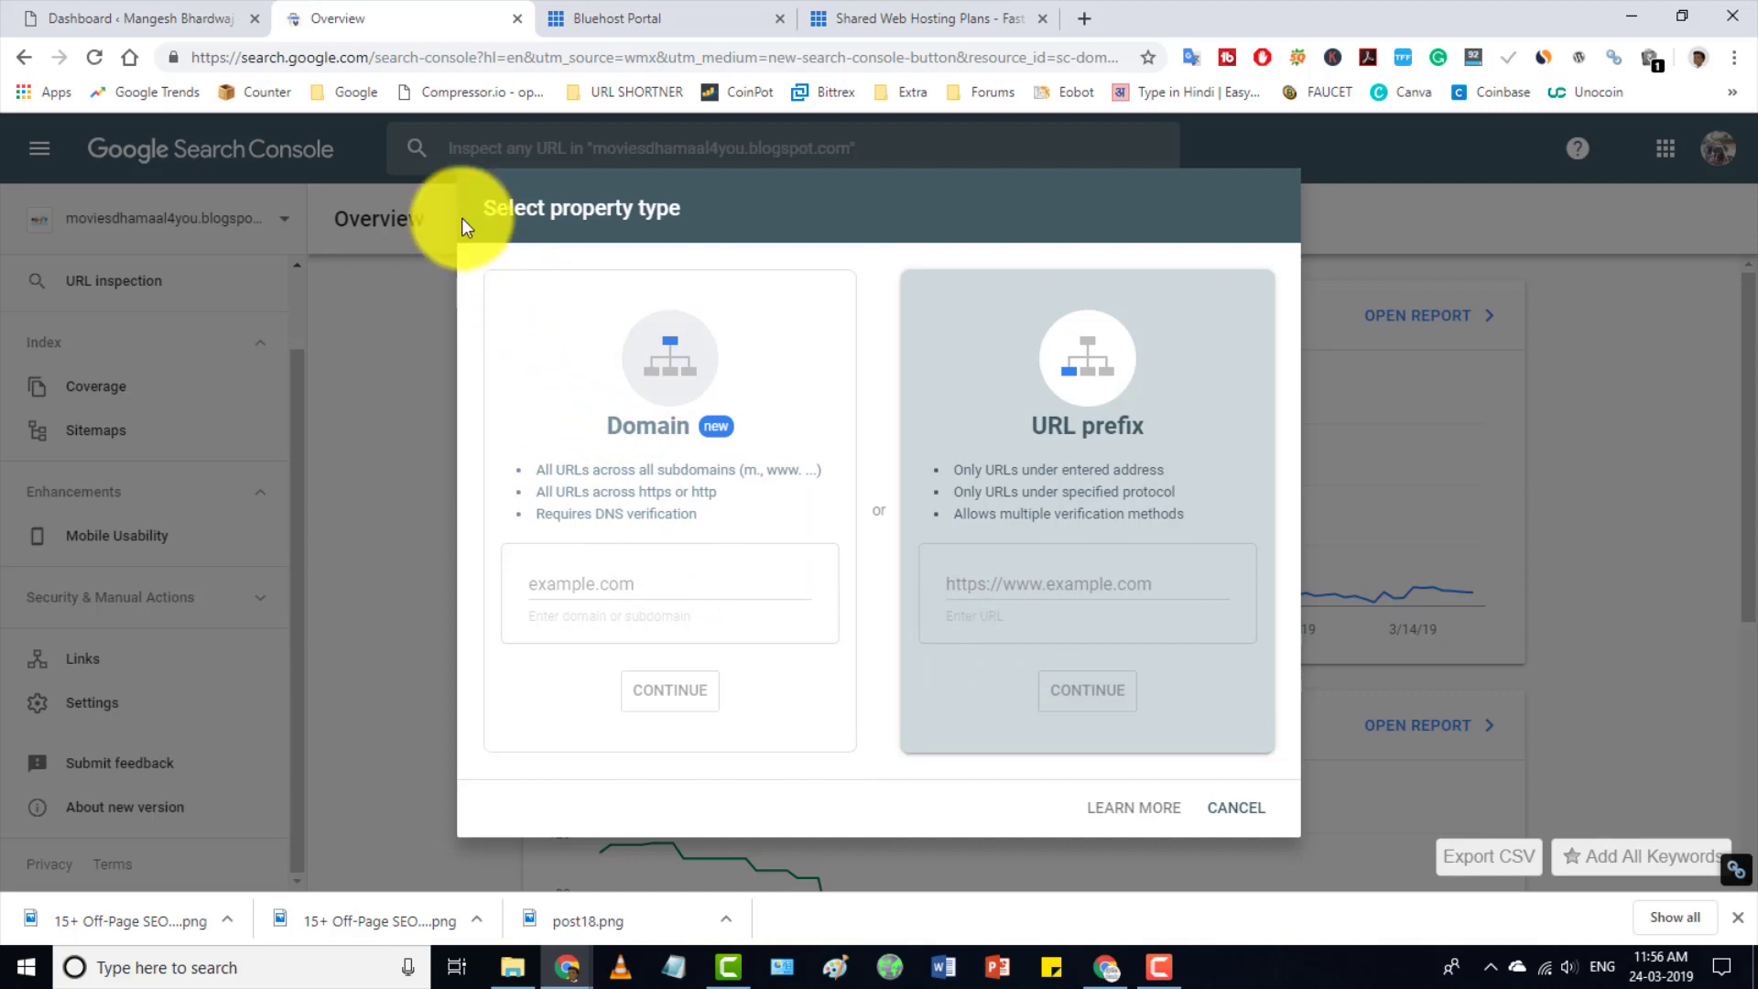
mouse_move(462, 218)
left_mouse_down()
mouse_move(797, 656)
mouse_move(805, 361)
mouse_move(872, 331)
left_mouse_up()
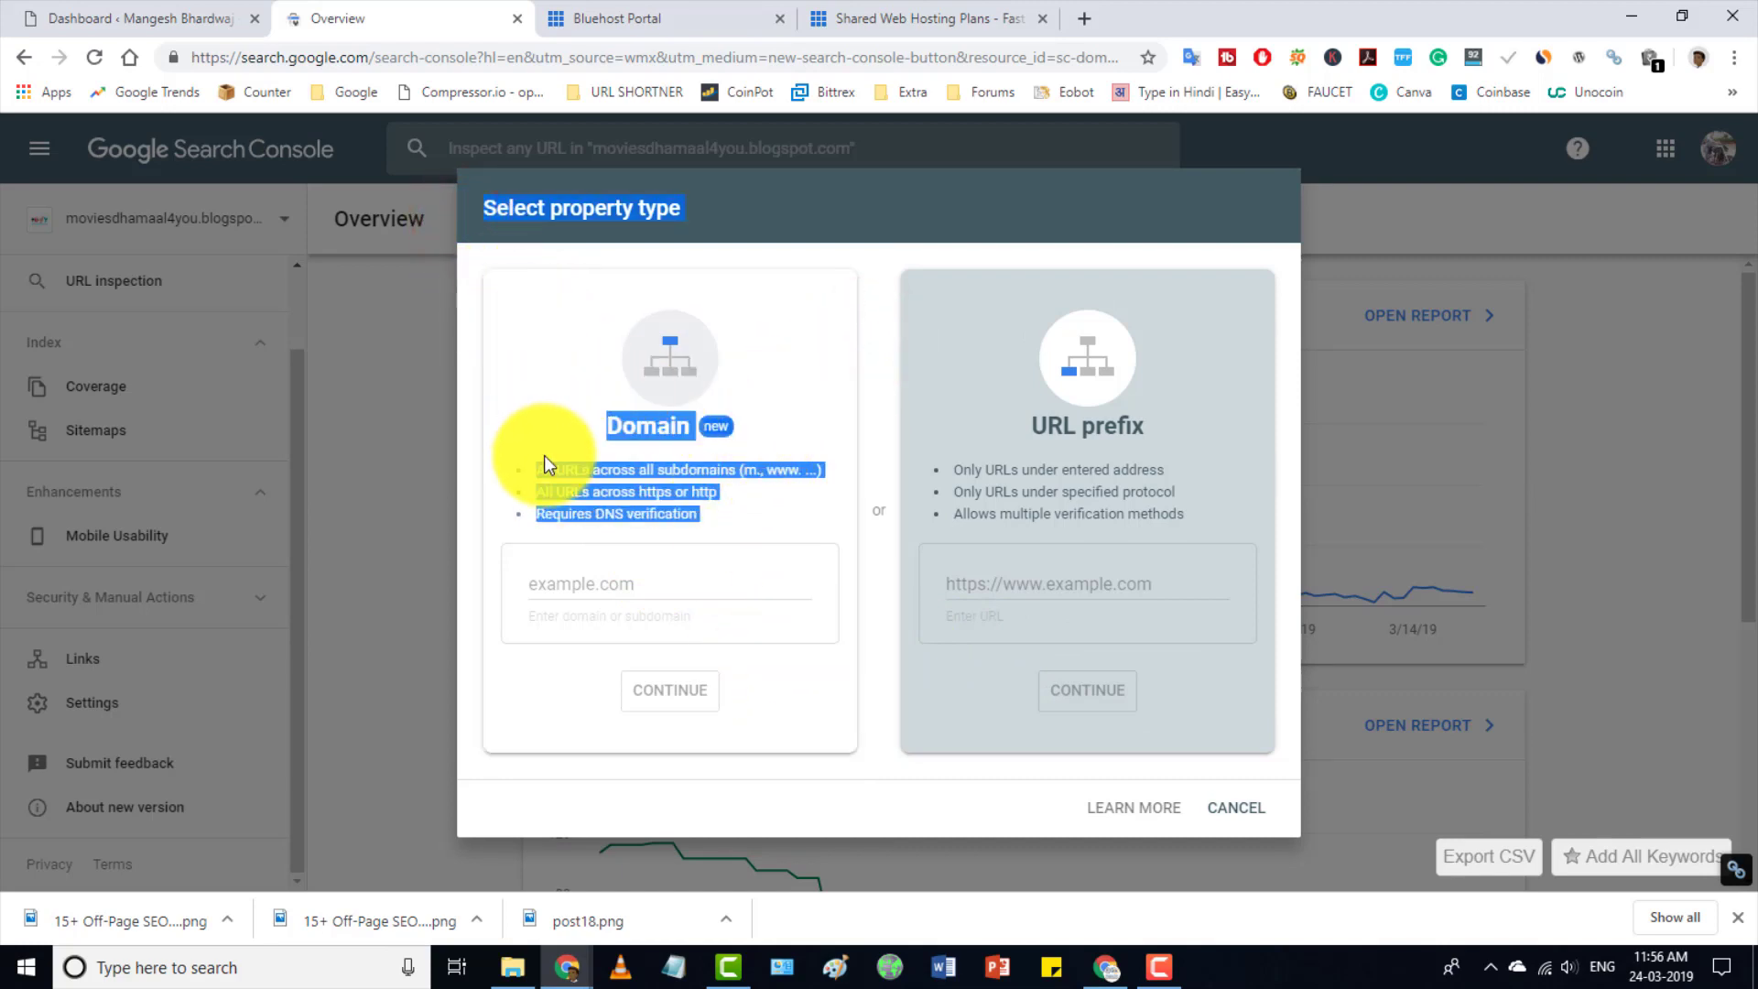
left_click(542, 423)
left_click(613, 627)
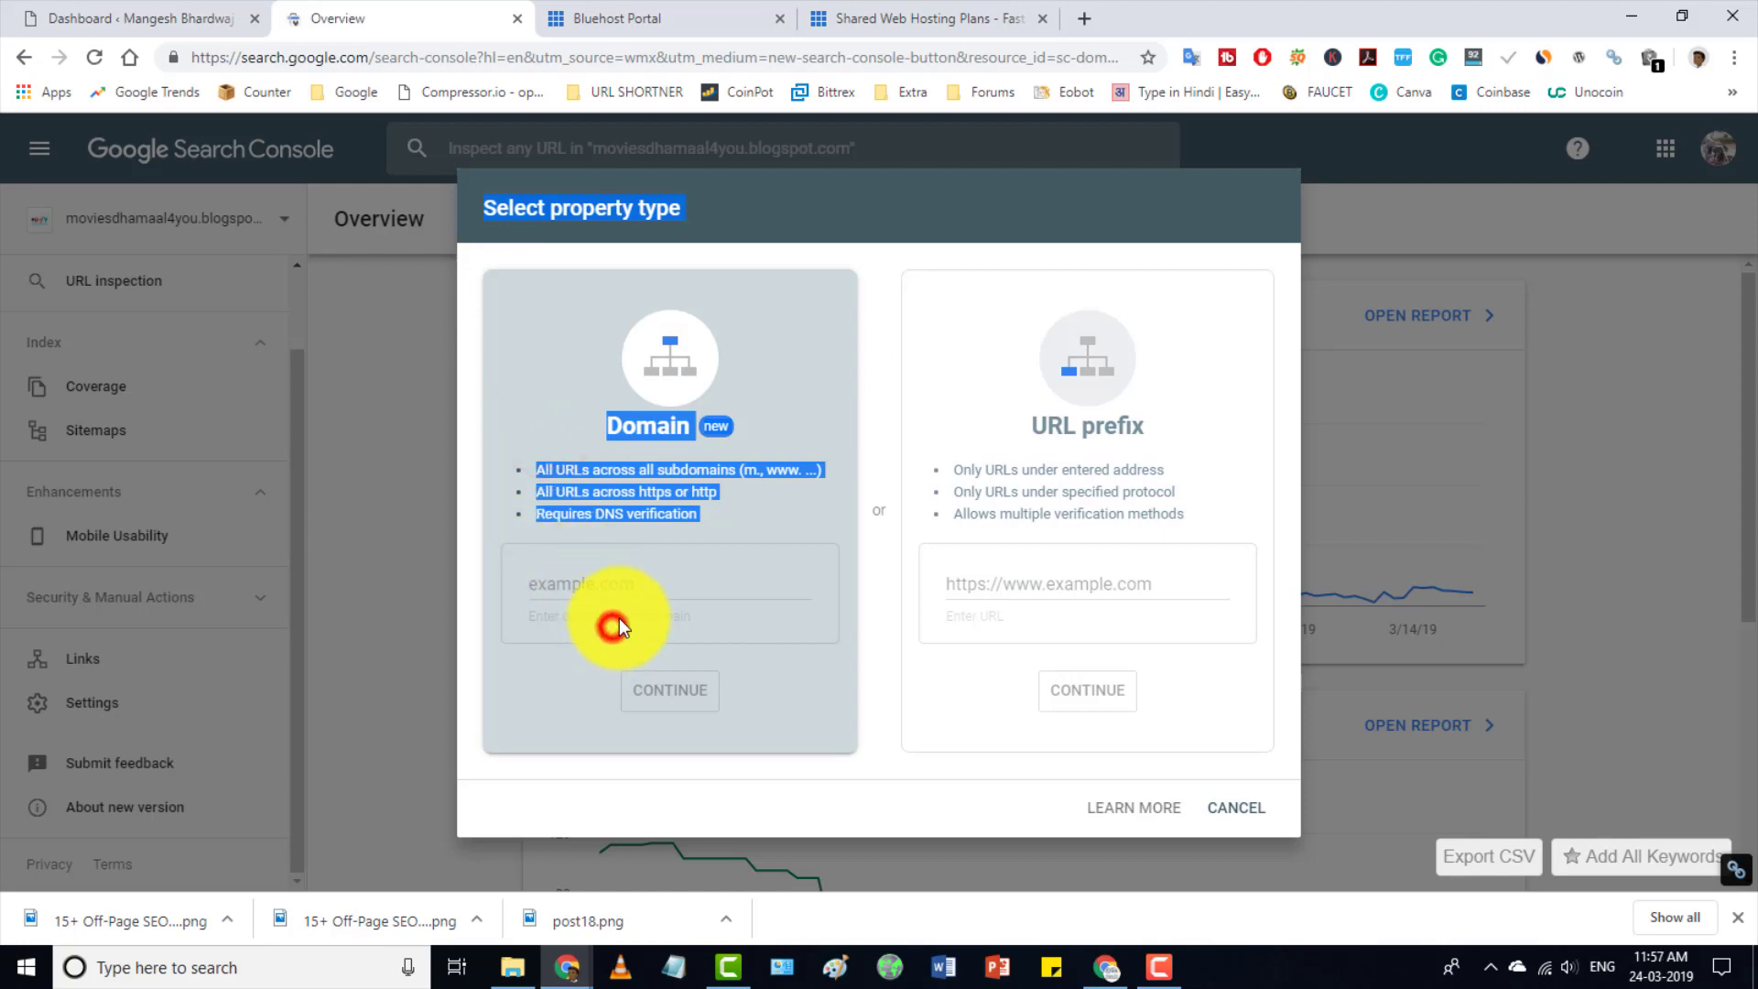
left_click(687, 626)
left_click(753, 608)
left_click(808, 362)
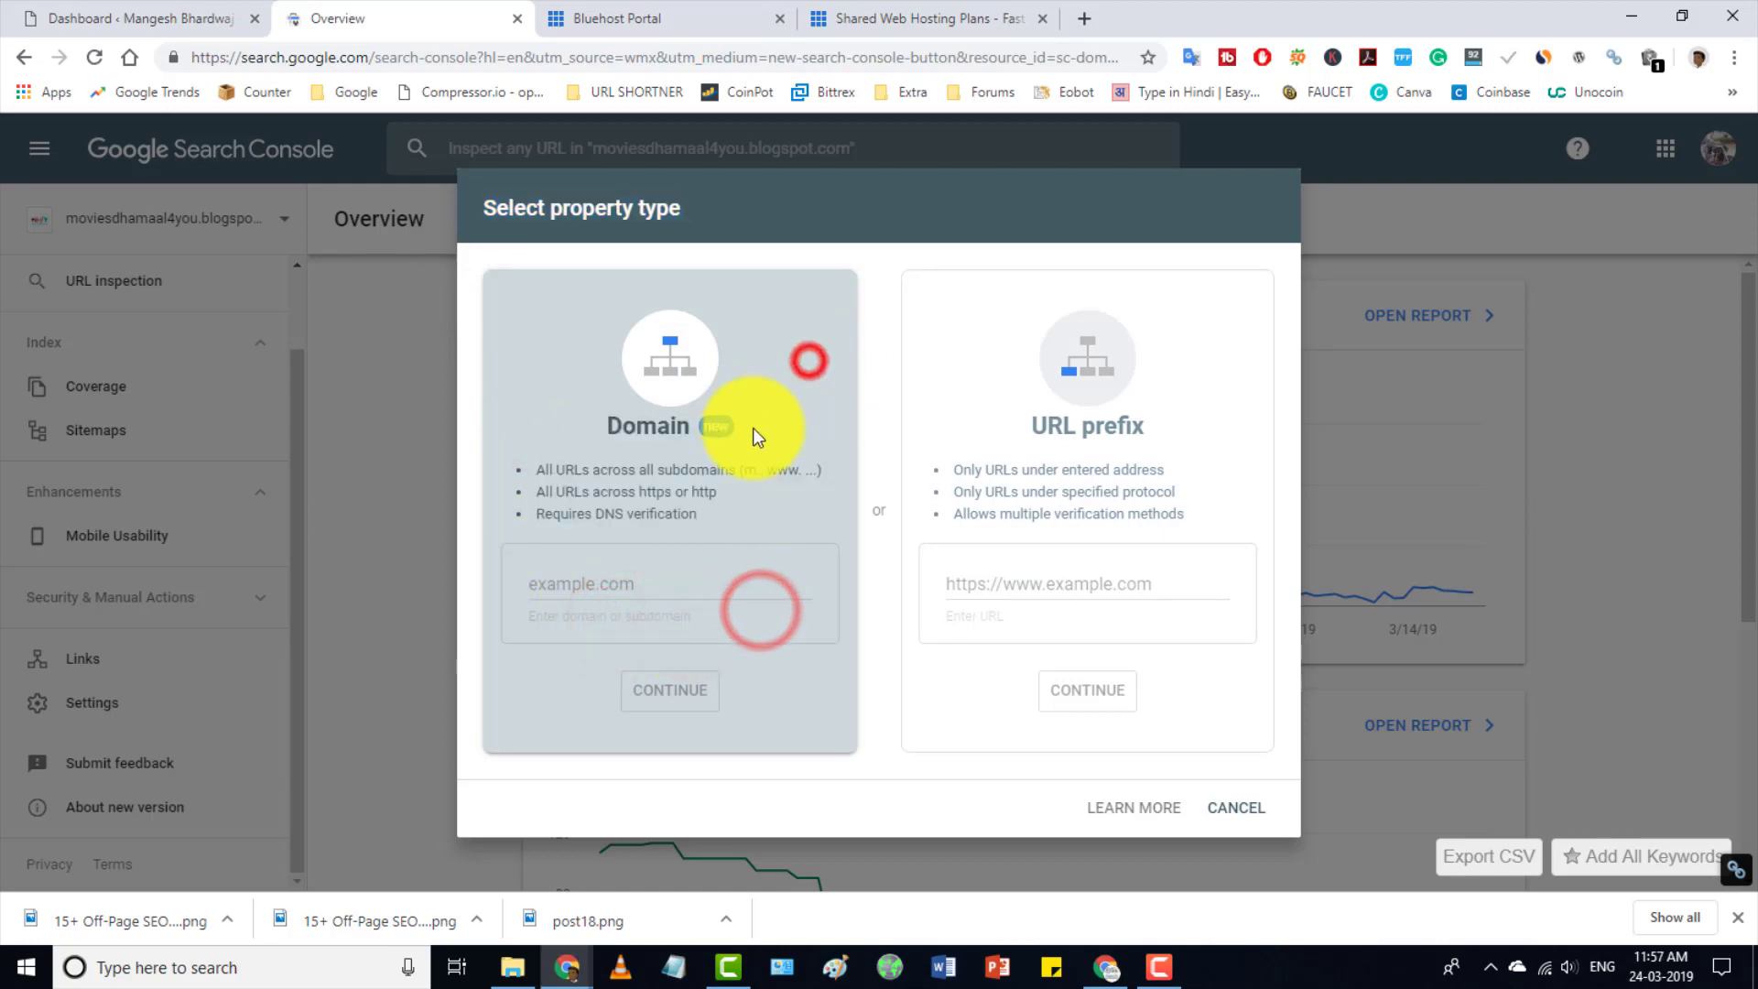
Enter the blog's full https URL as the Domain property and copy that URL.
left_click(655, 582)
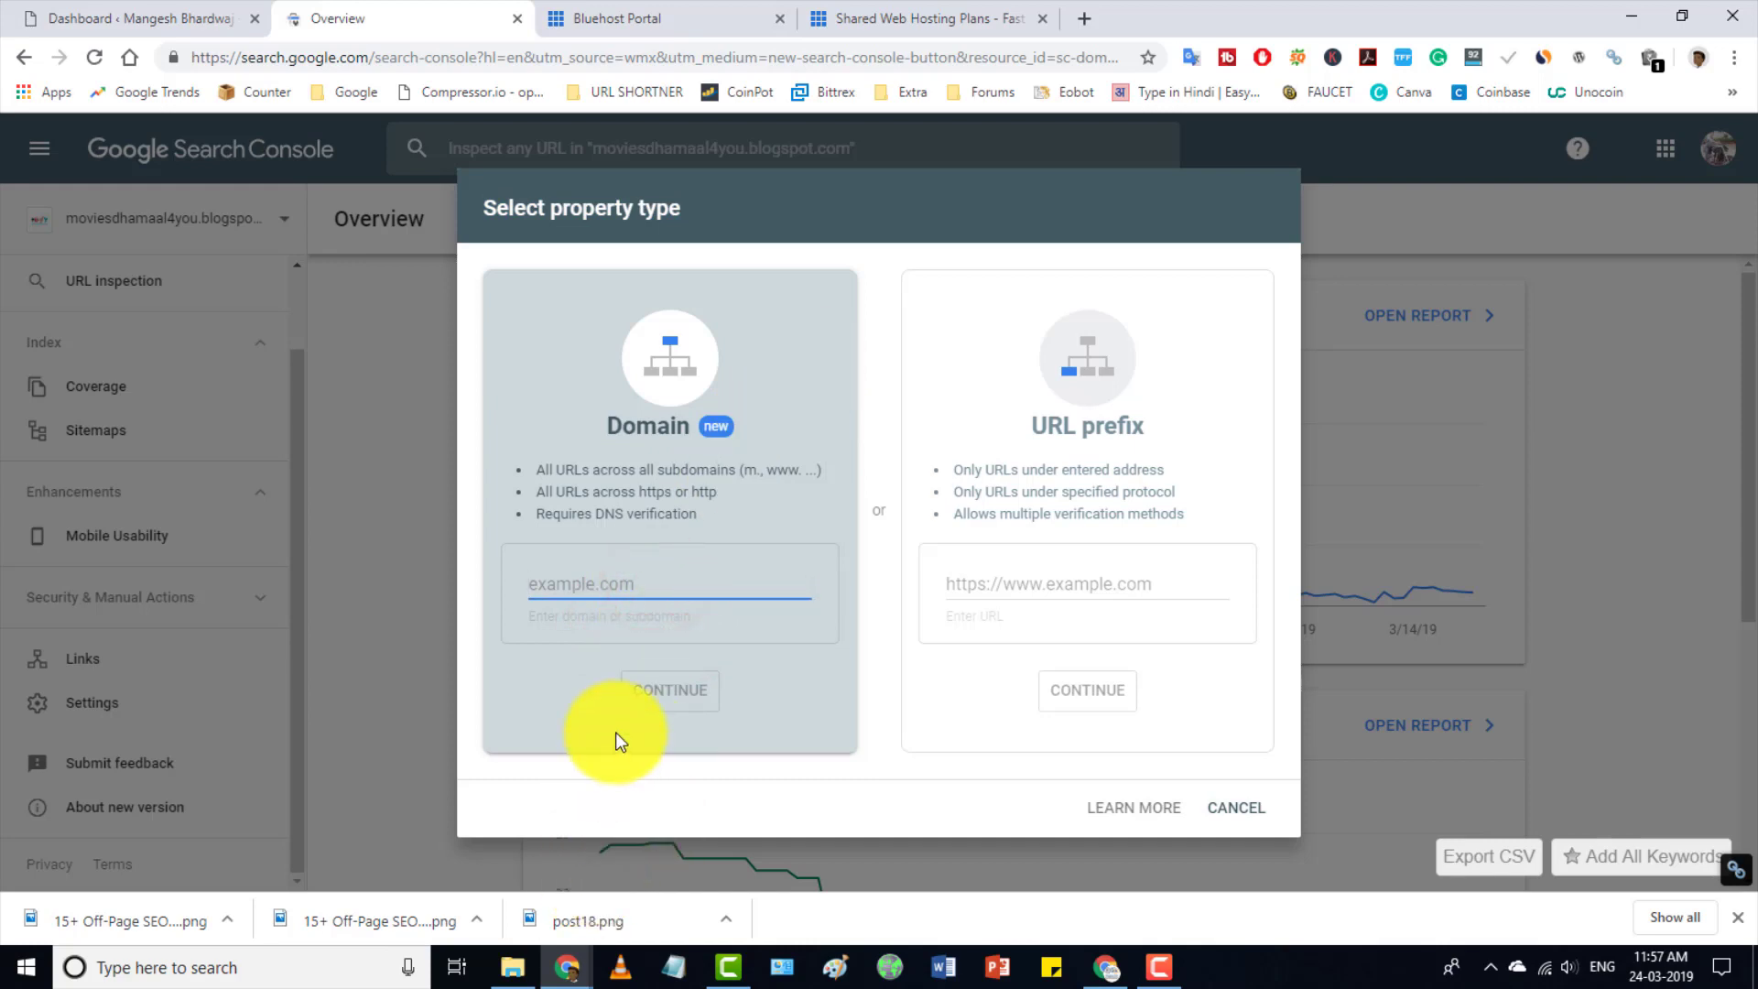
type("https://mangeshbhardwaj.com/")
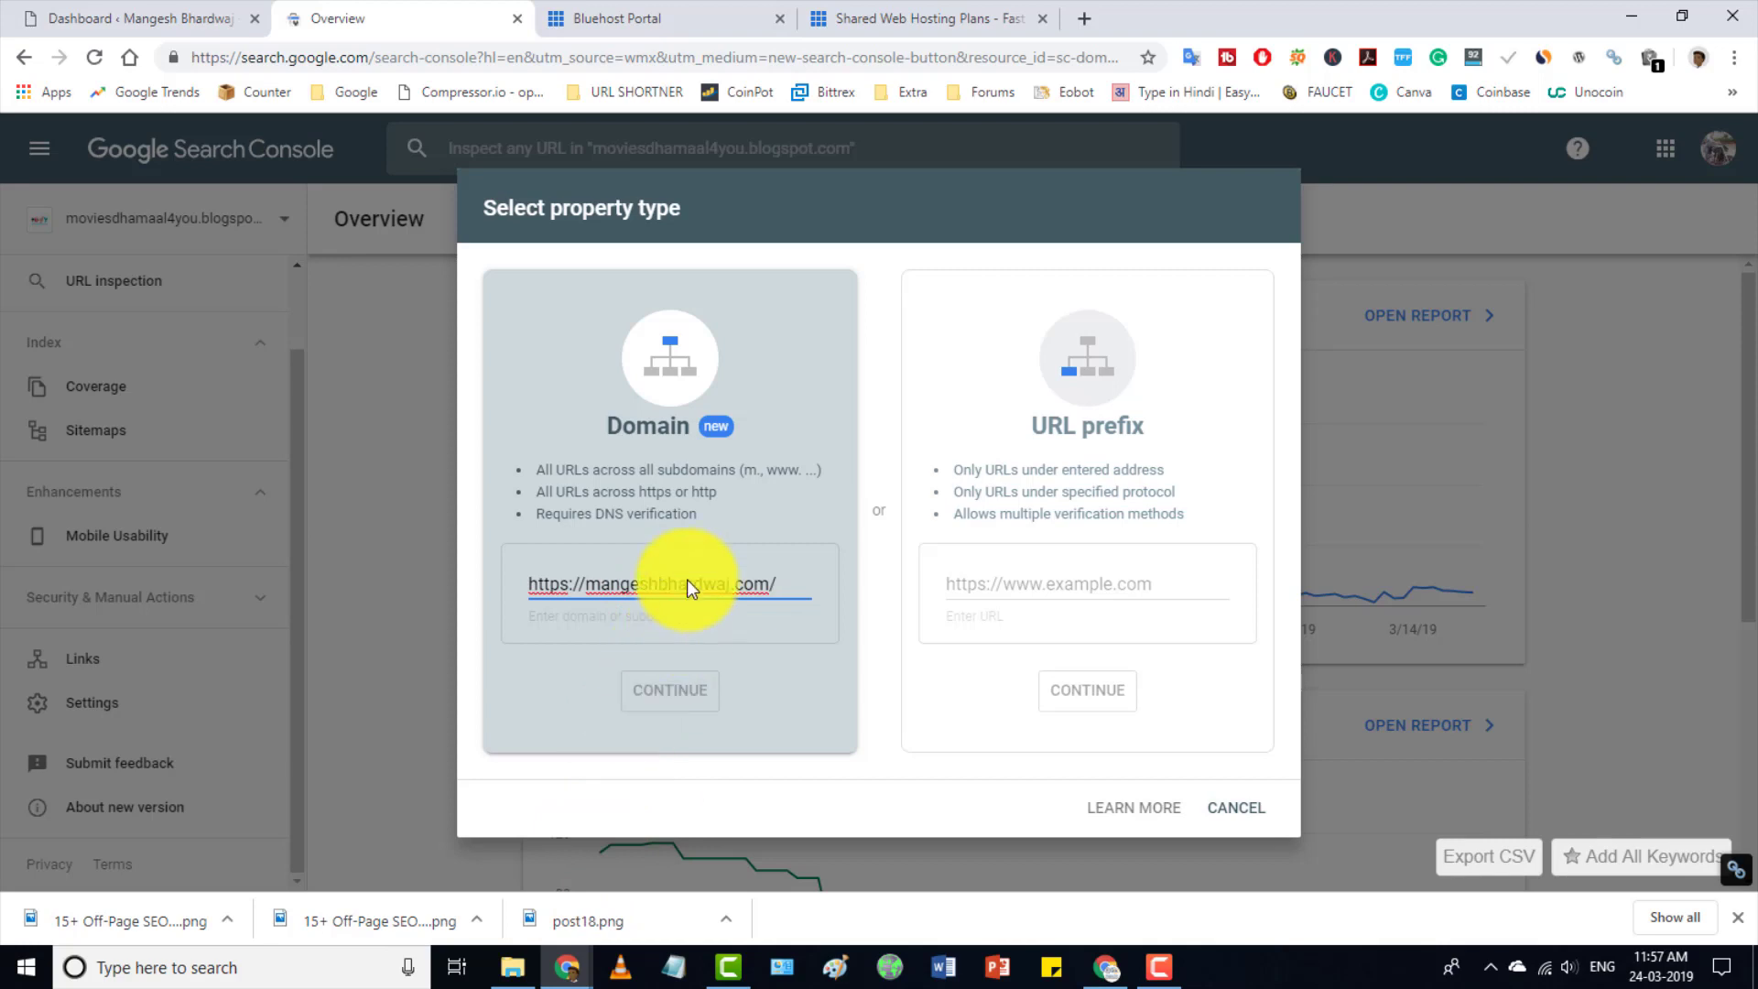
left_click(524, 580)
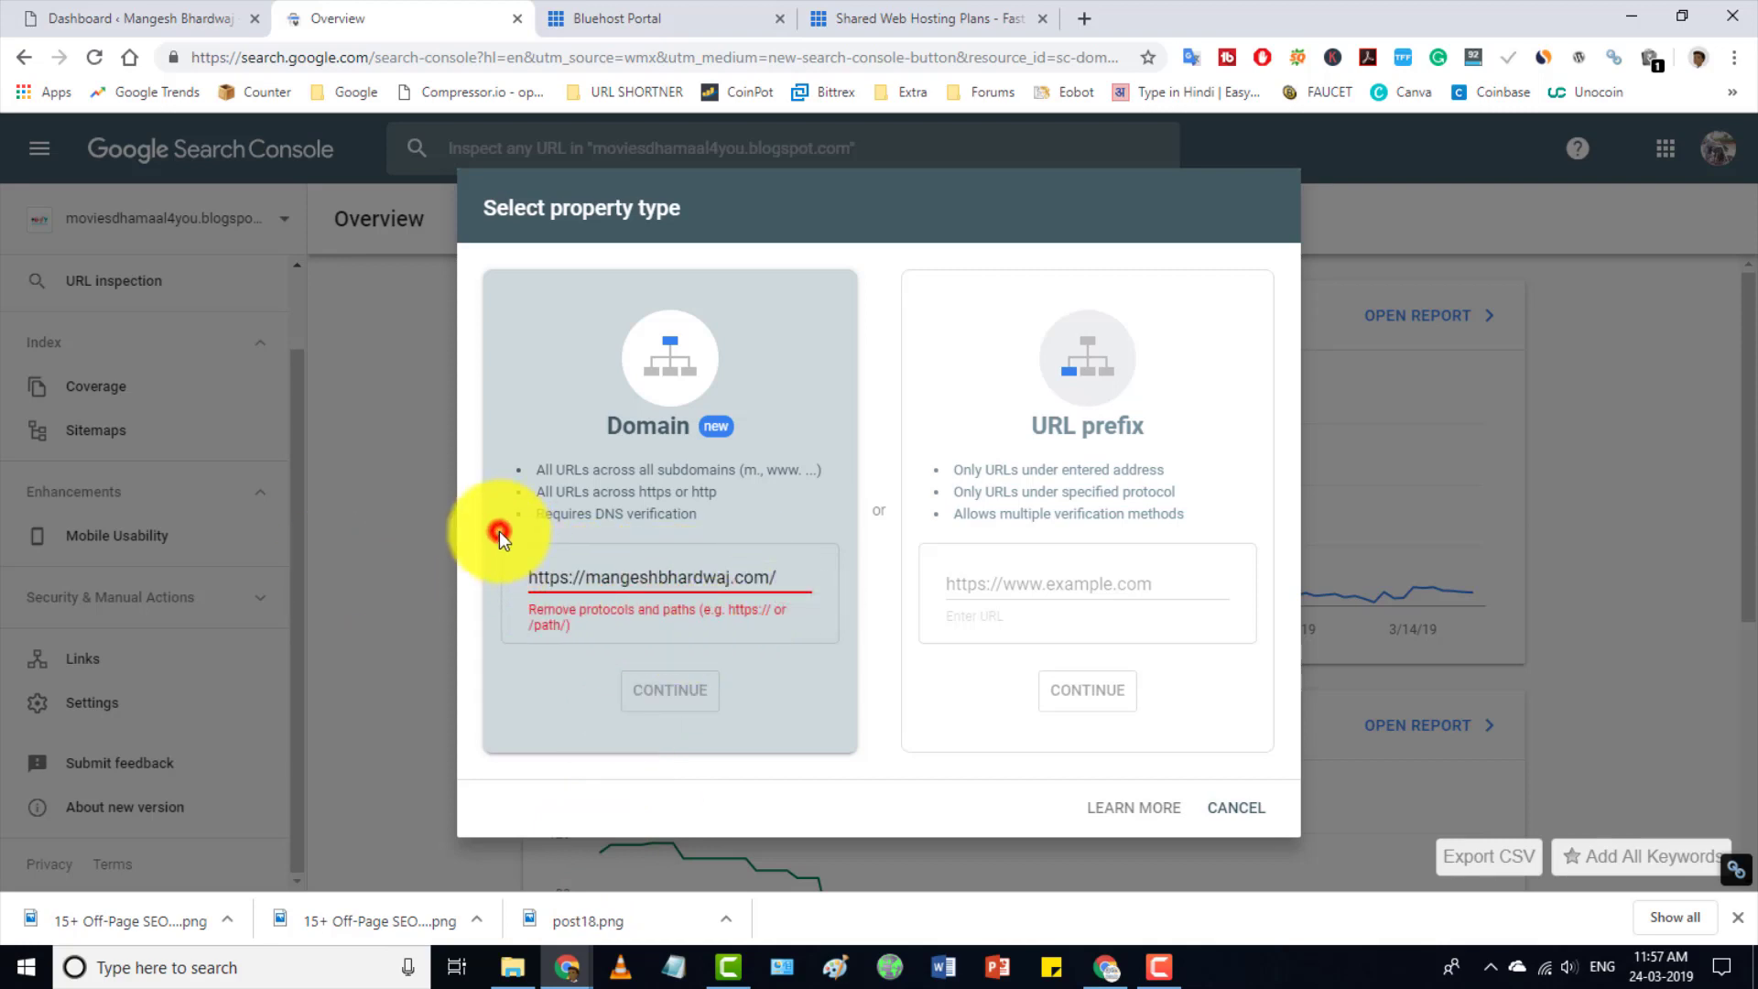
left_click_drag(498, 531, 784, 596)
key("ctrl+c")
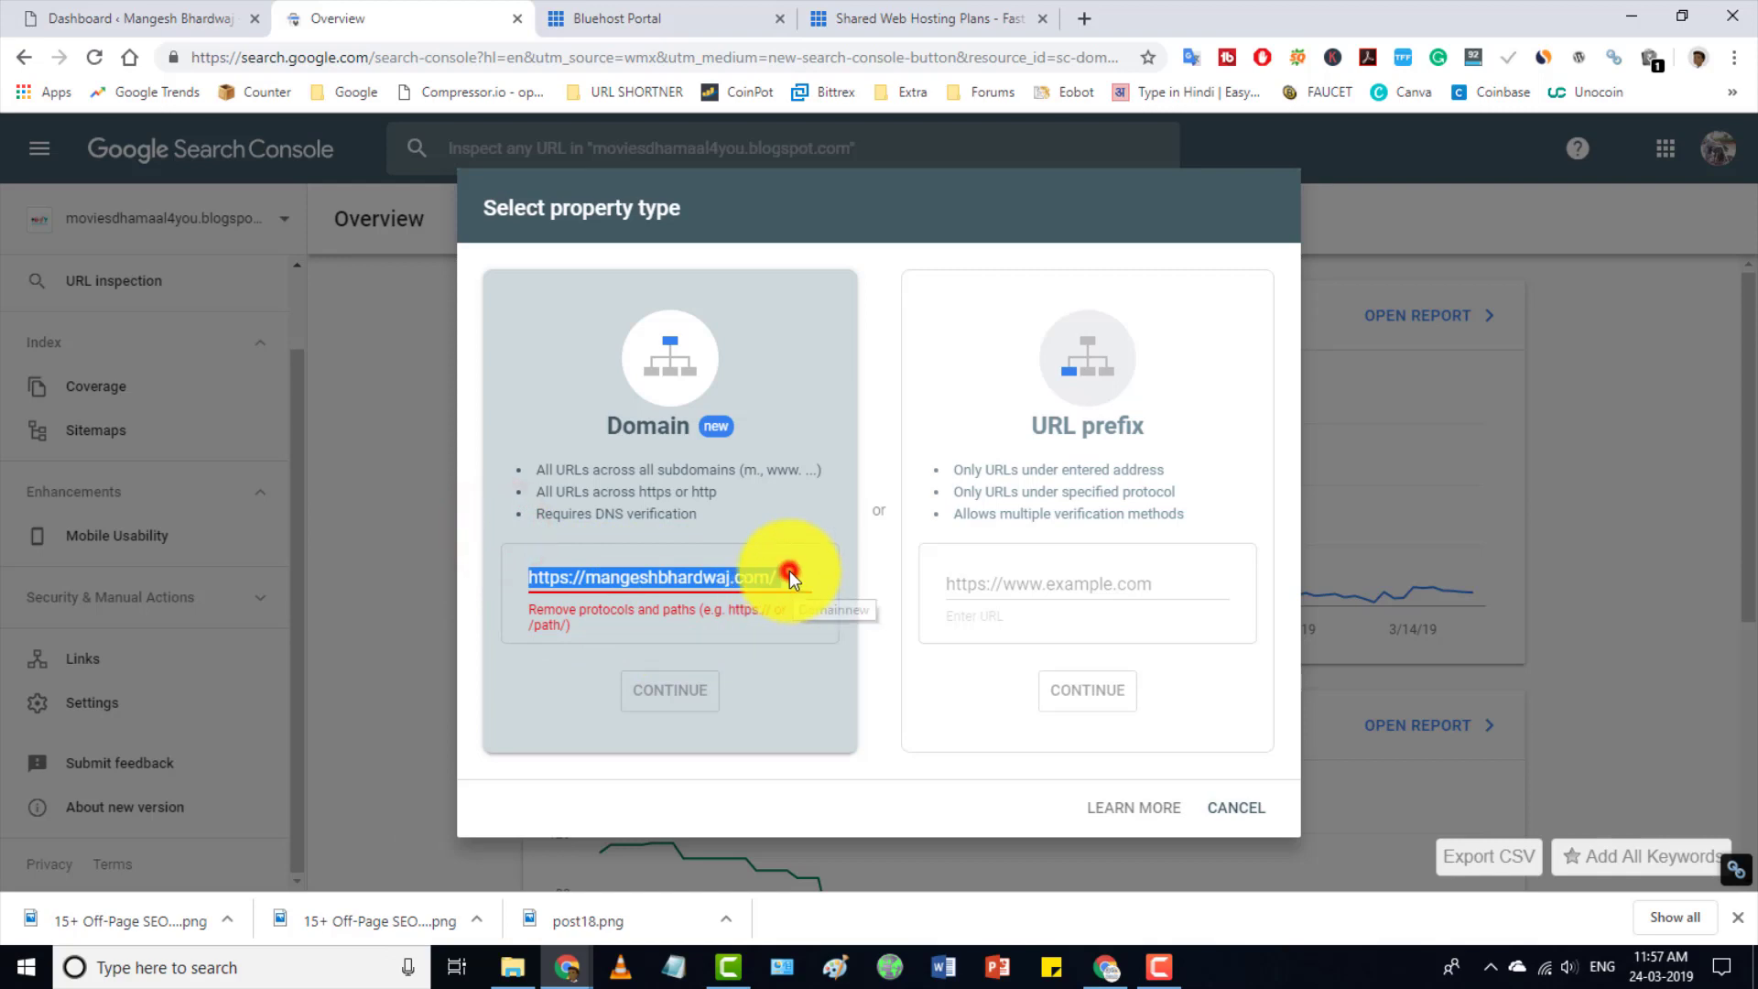
left_click(787, 577)
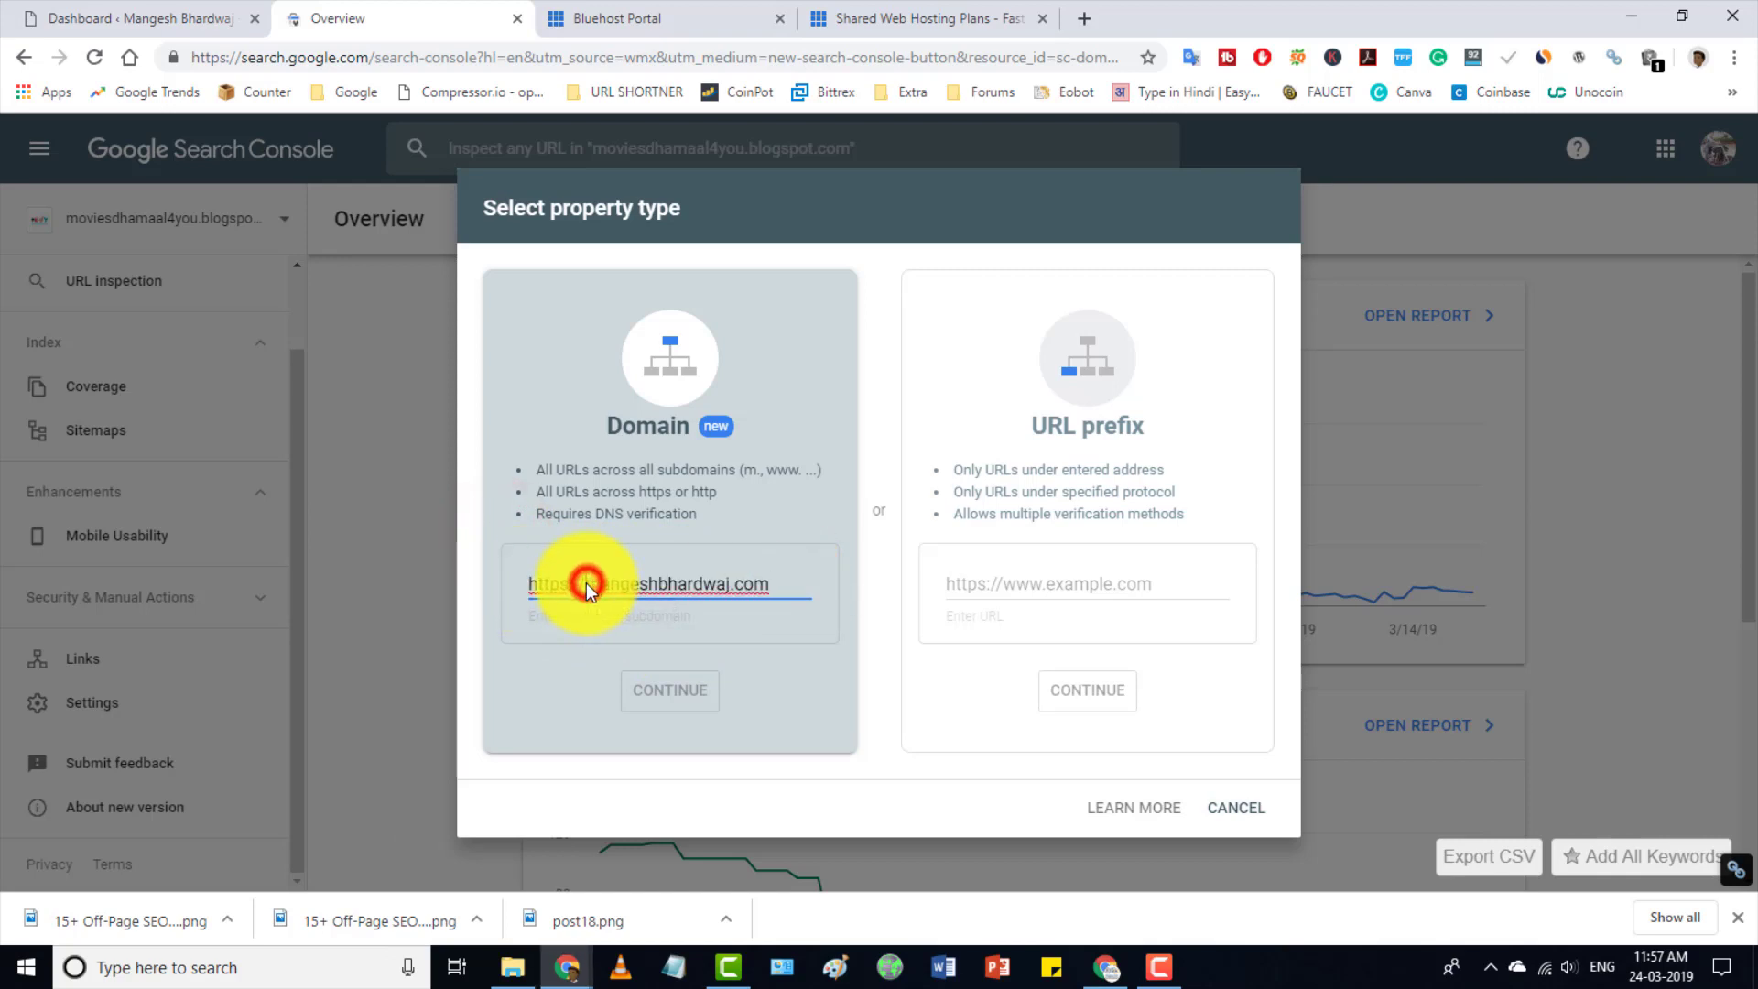
left_click_drag(586, 582, 470, 585)
key("BackSpace")
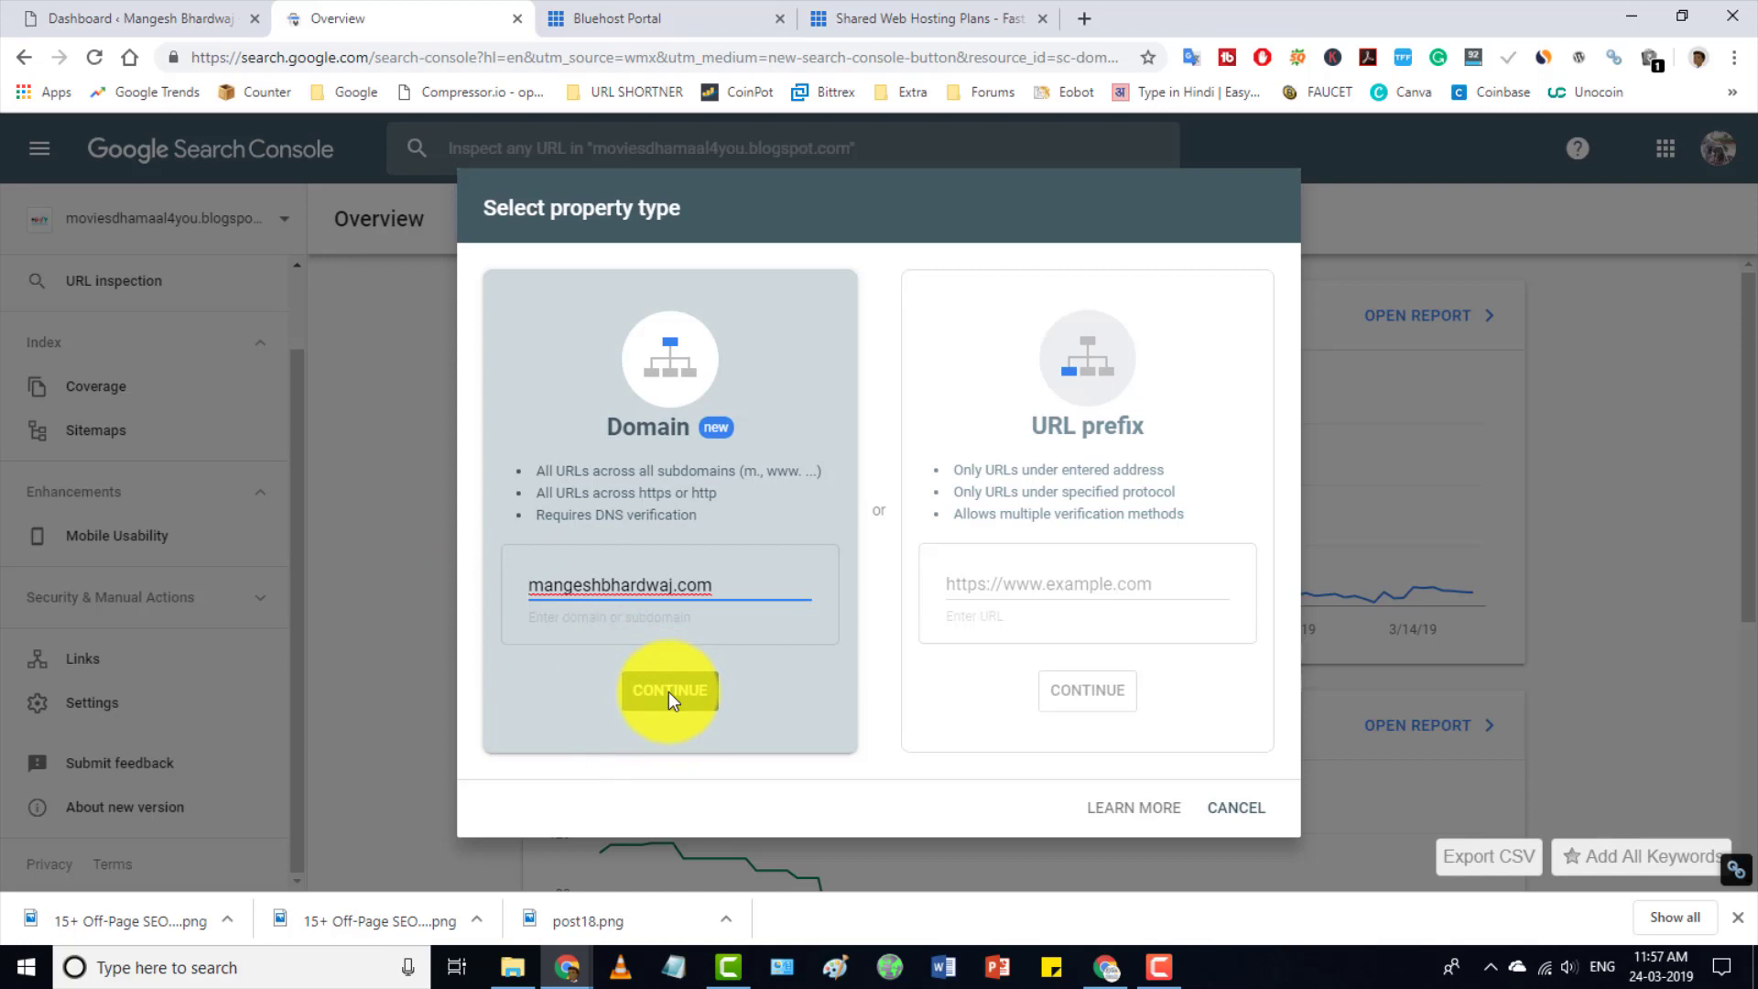
Paste the blog's full https URL into the URL prefix option and select the entry.
left_click(970, 582)
key("ctrl+v")
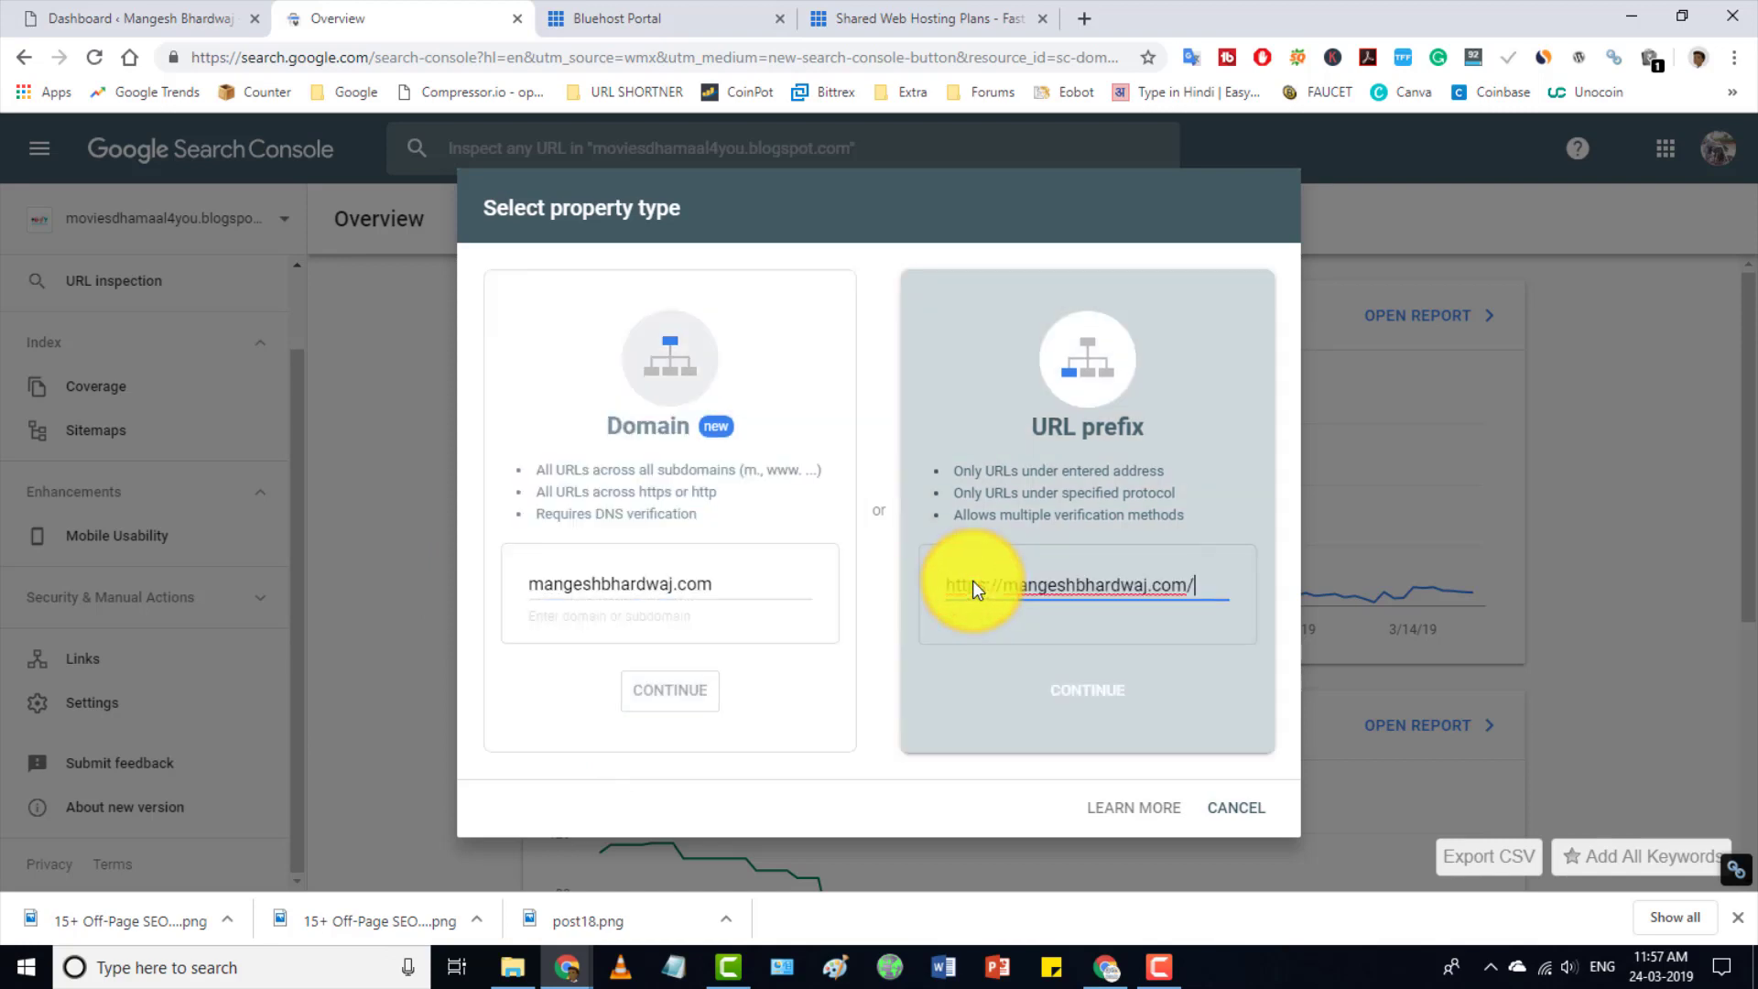
left_click(945, 586)
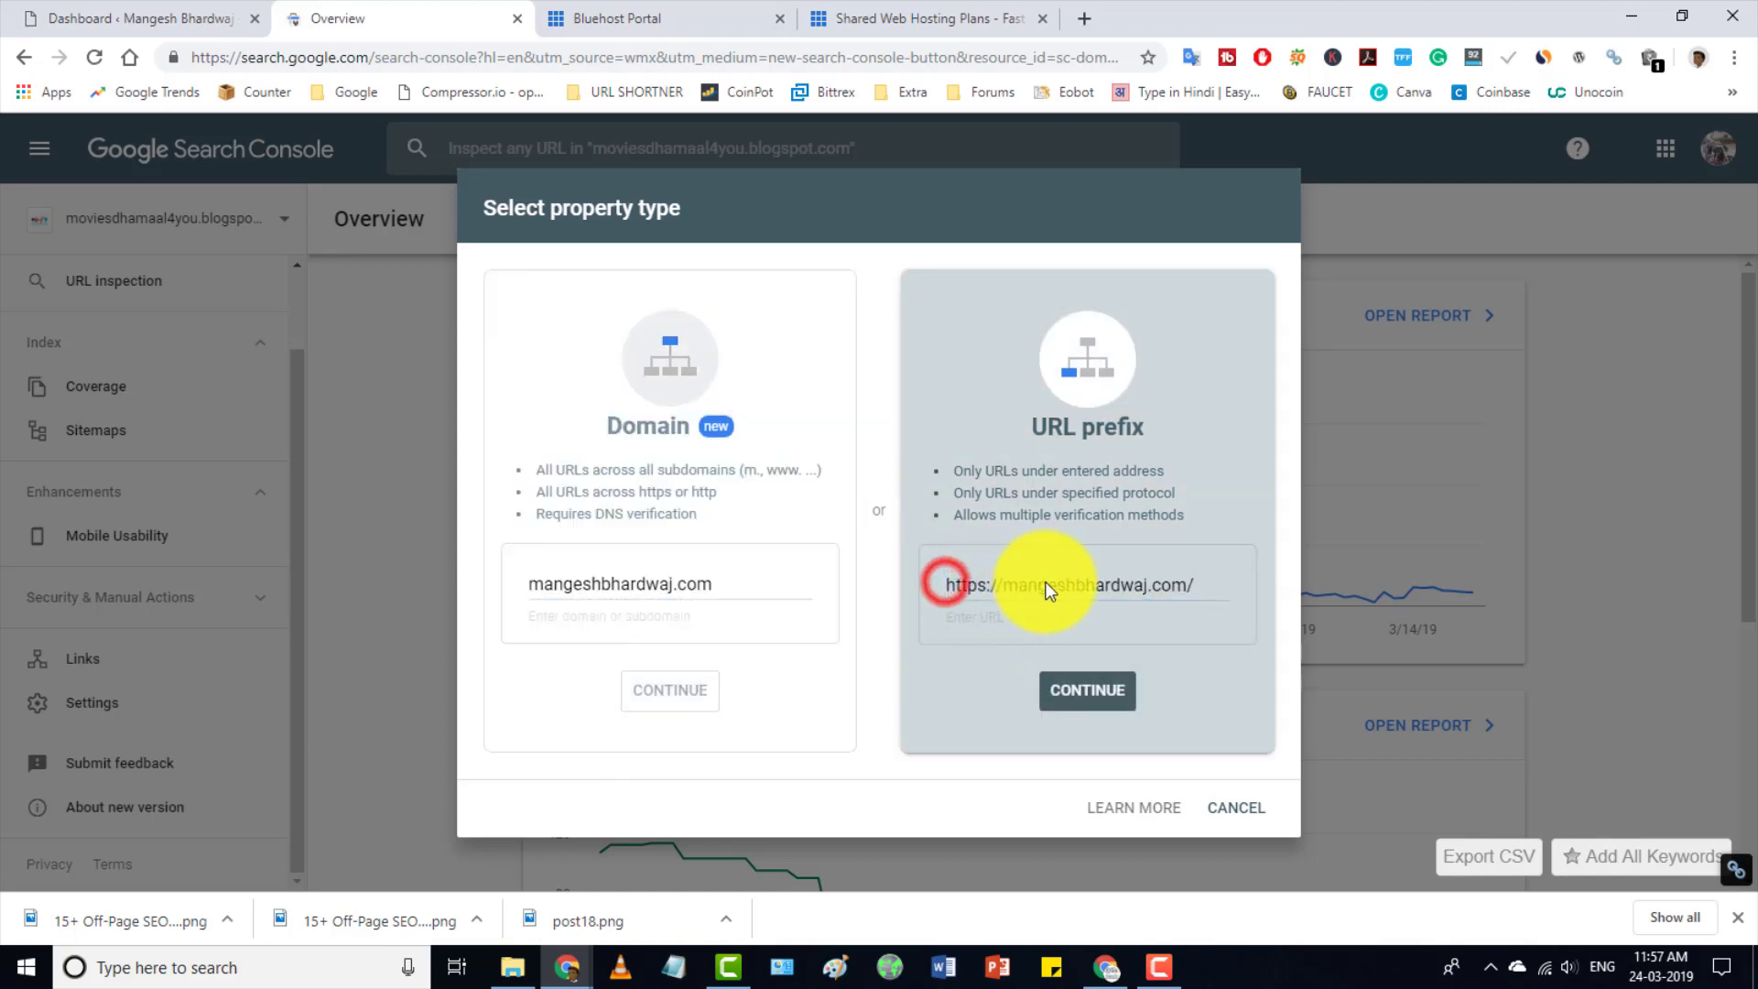
double_click(1139, 586)
triple_click(1139, 586)
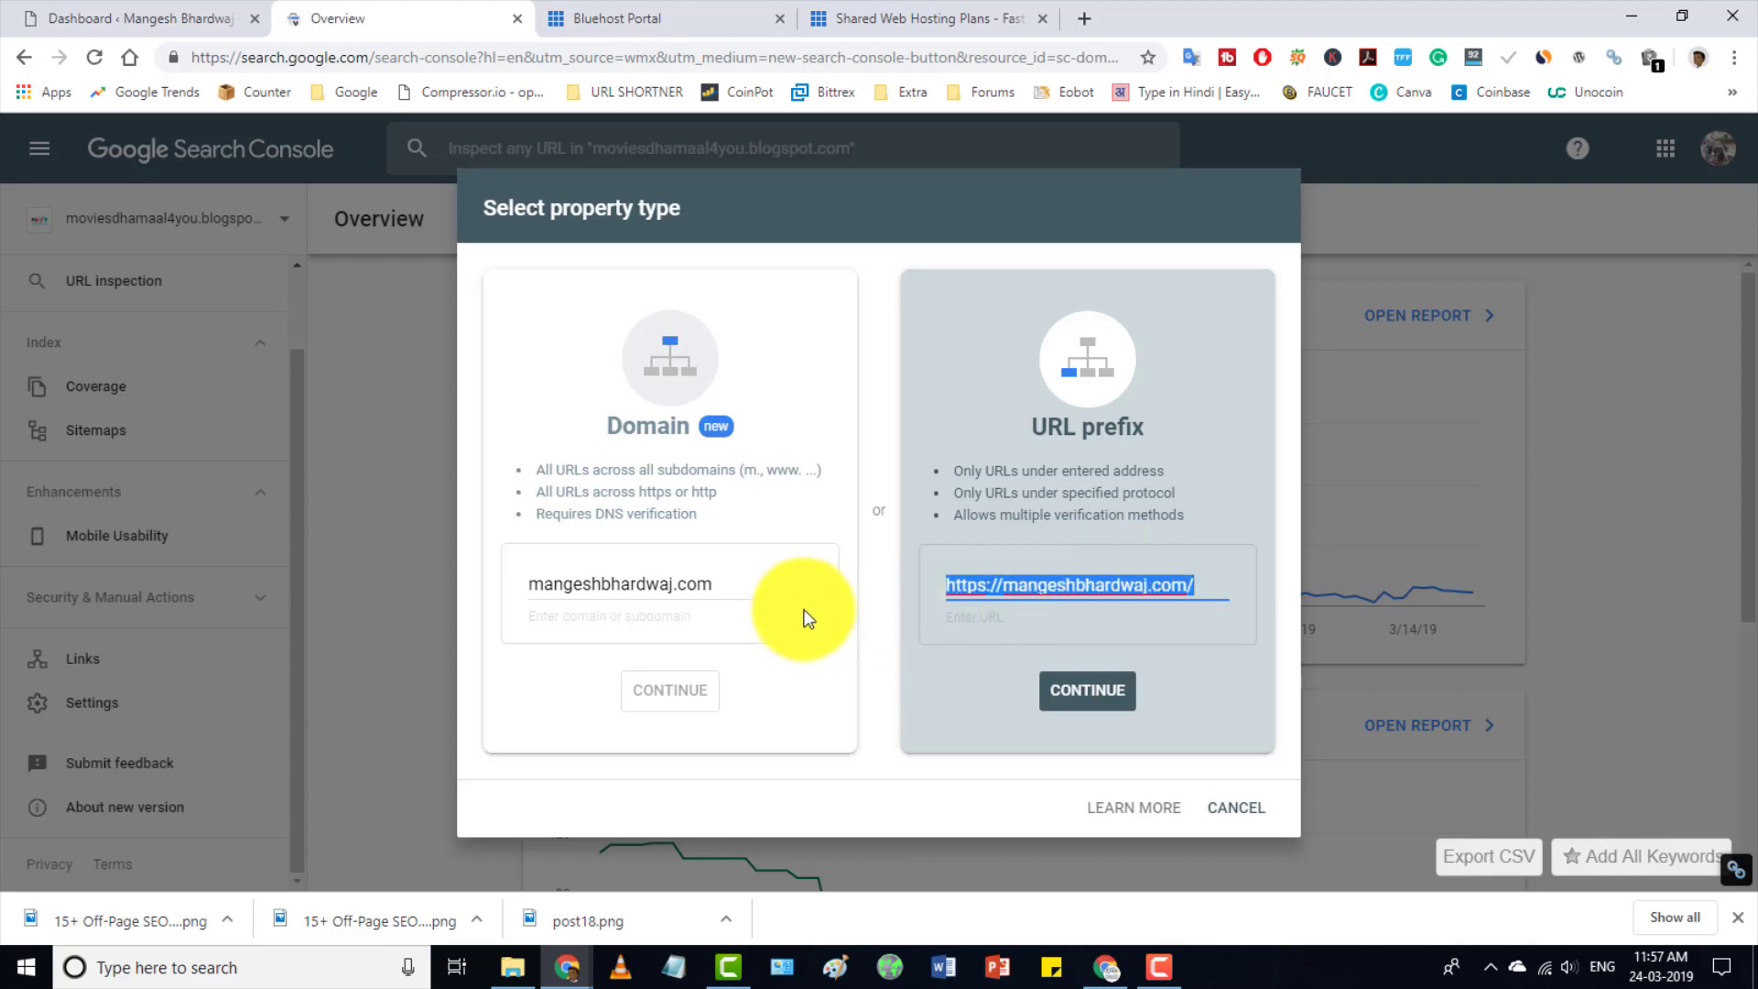
Continue with the bare domain as a Domain property and review the provider sign-in and TXT record instructions.
left_click(726, 586)
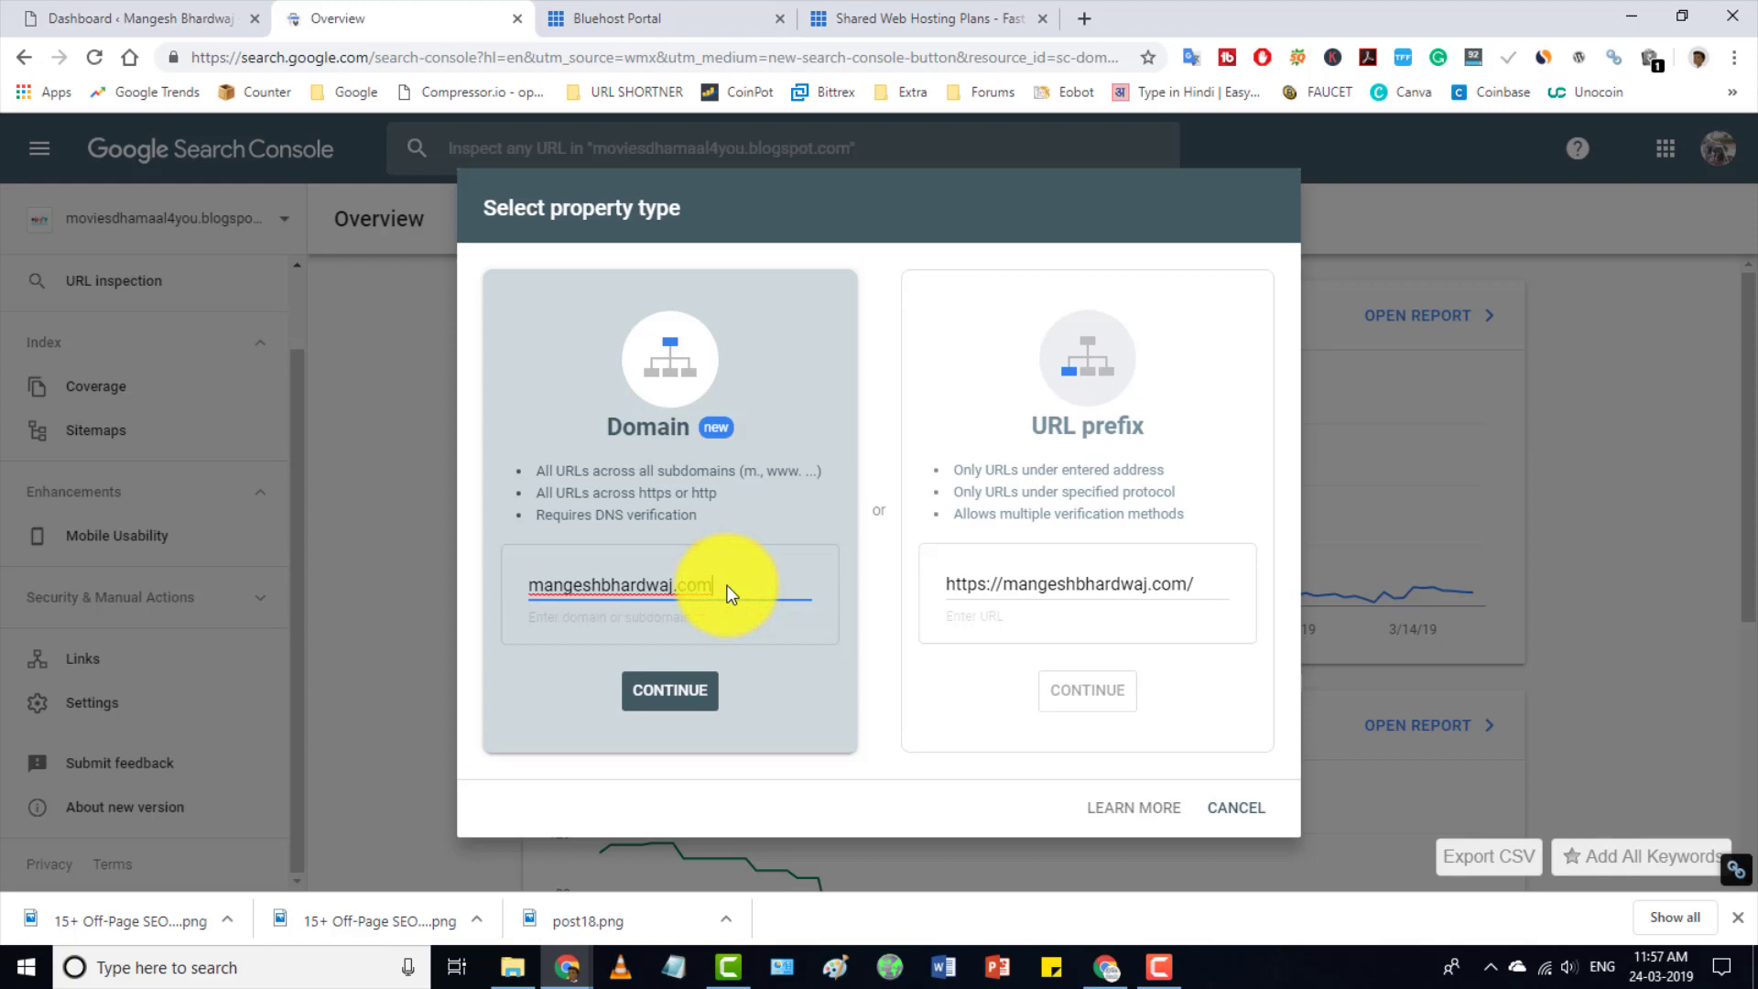
left_click(685, 689)
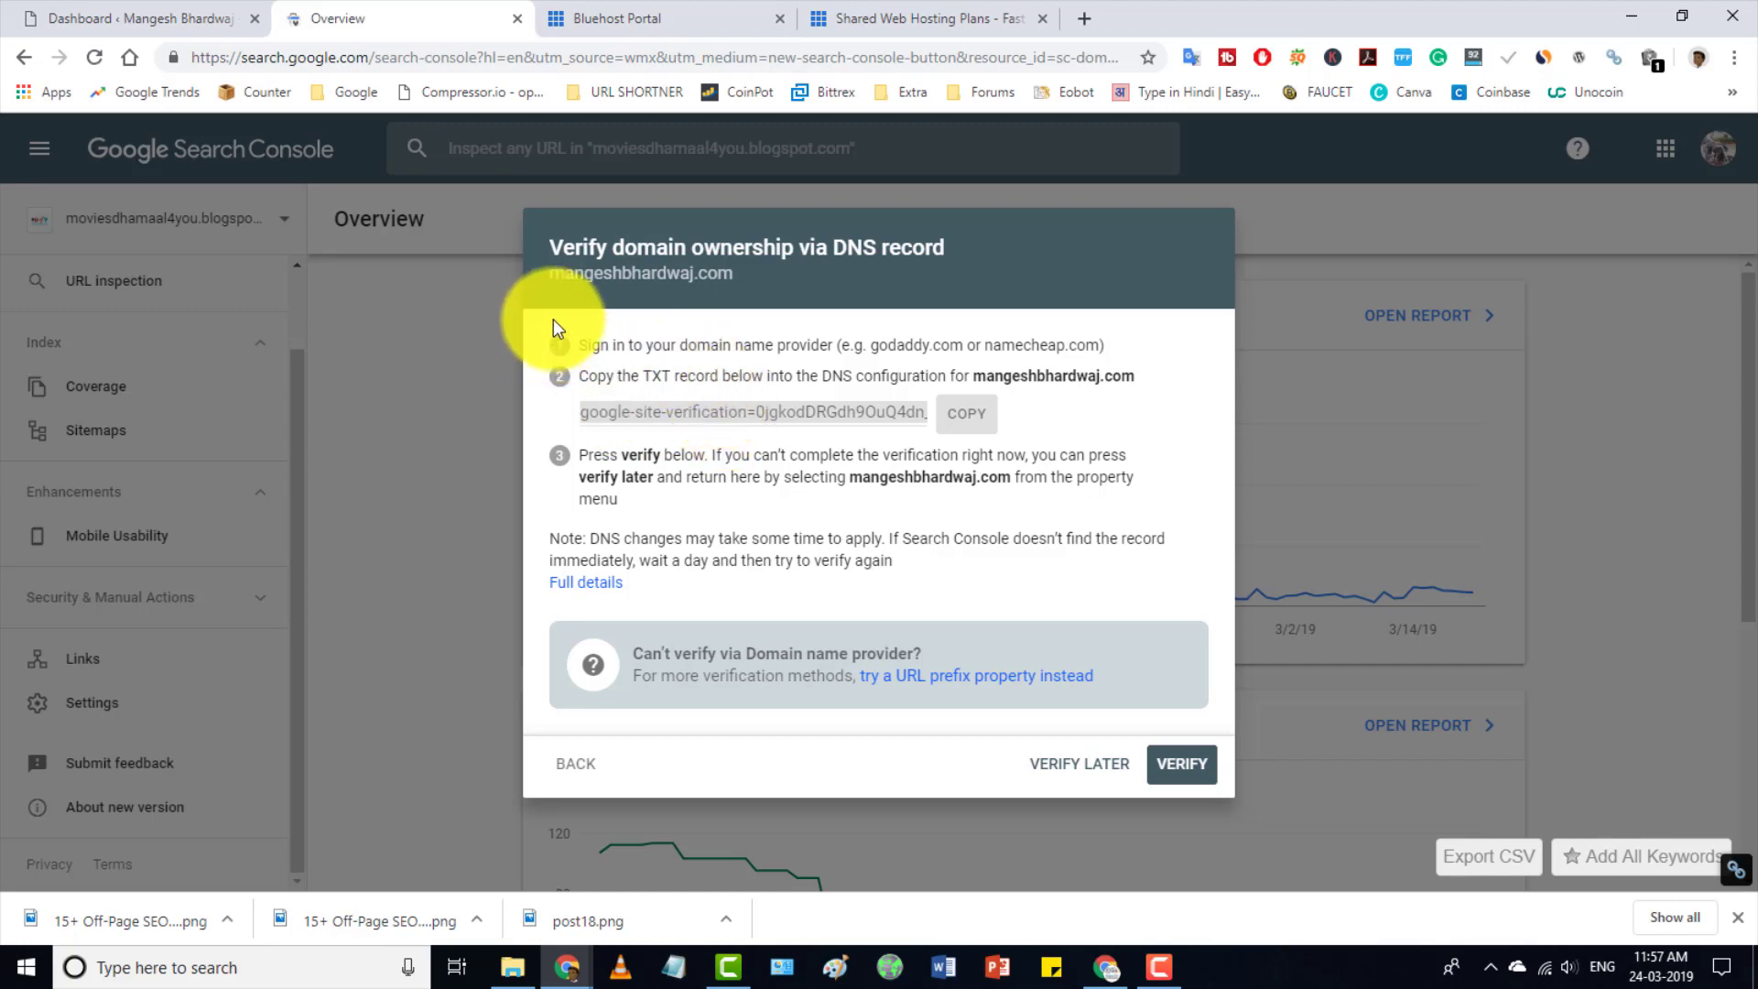
mouse_move(661, 335)
left_mouse_down()
mouse_move(769, 357)
mouse_move(1133, 367)
left_mouse_up()
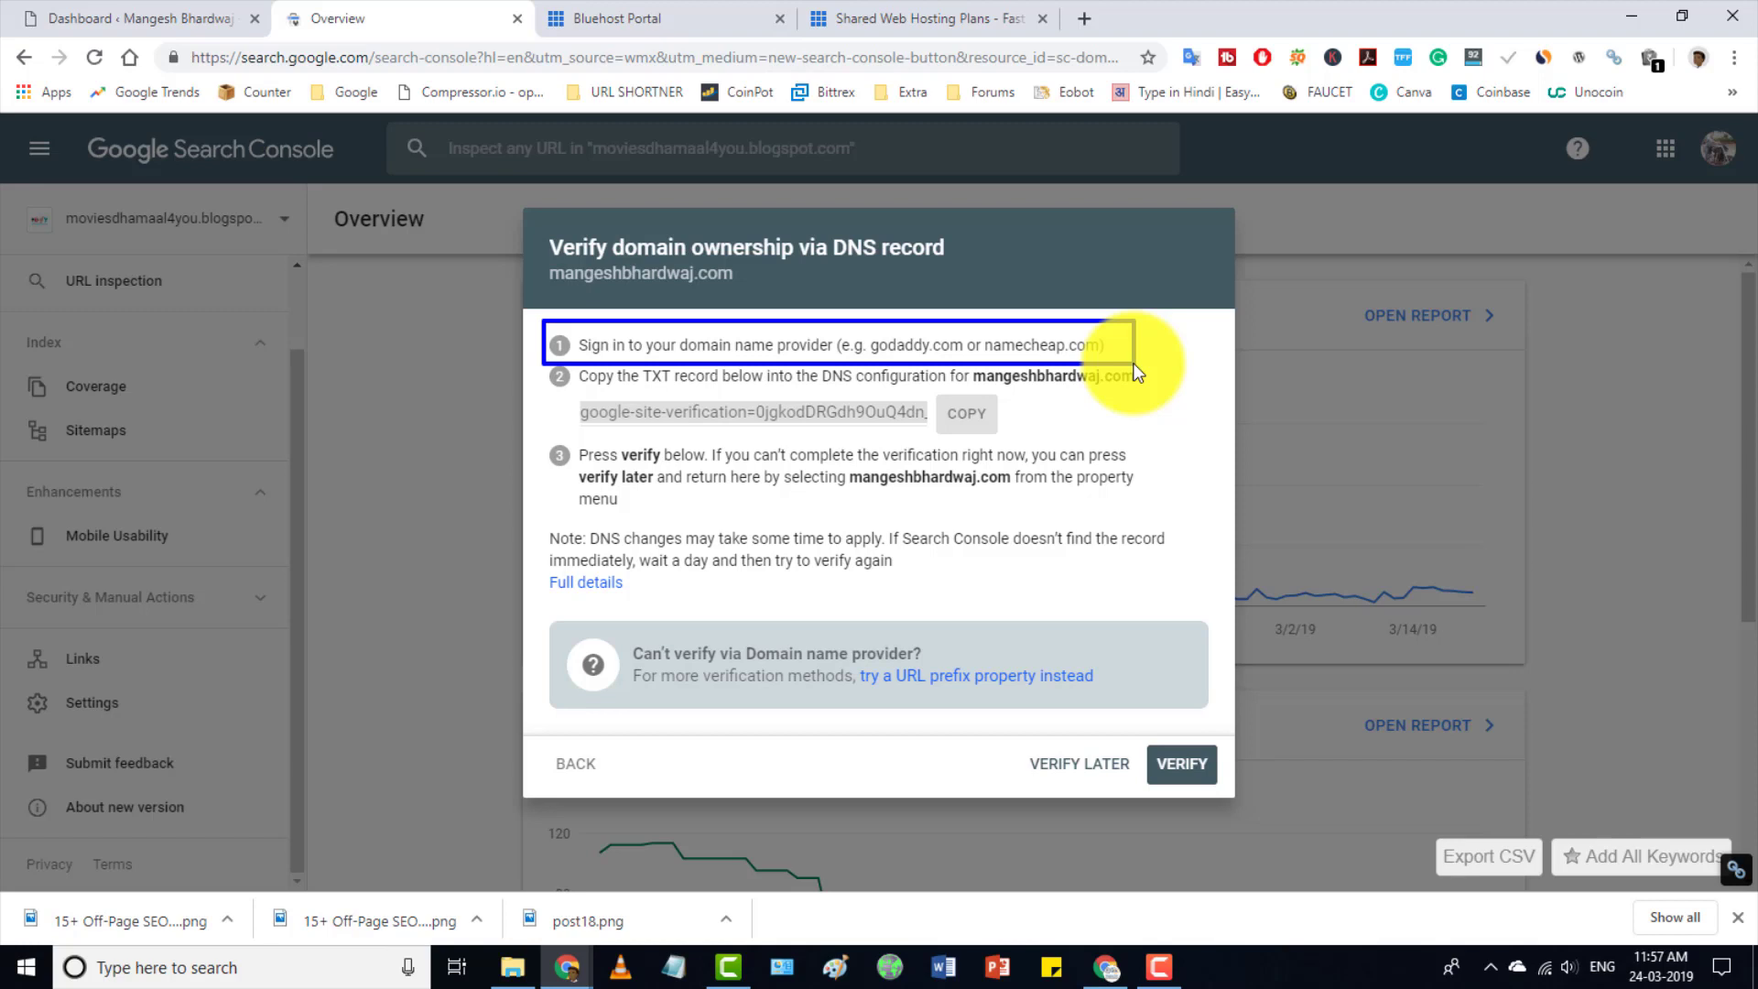
left_click_drag(1138, 371, 1137, 371)
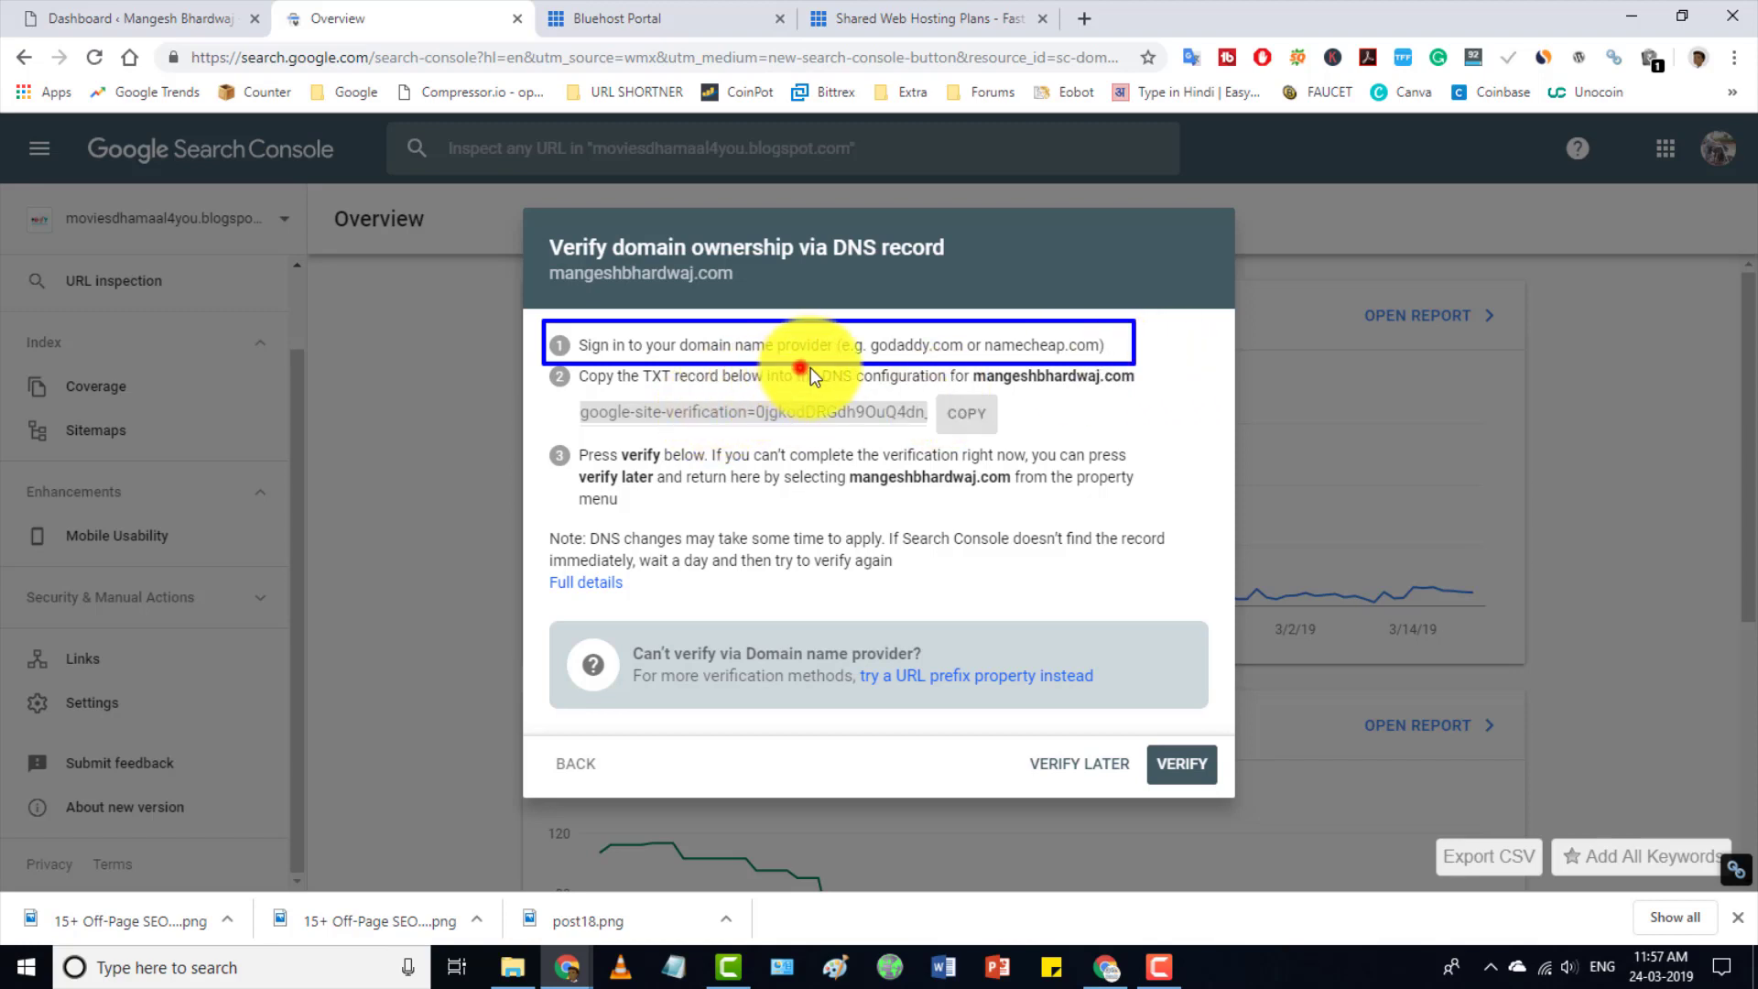
mouse_move(545, 395)
left_mouse_down()
mouse_move(661, 417)
mouse_move(1012, 421)
mouse_move(1013, 454)
left_mouse_up()
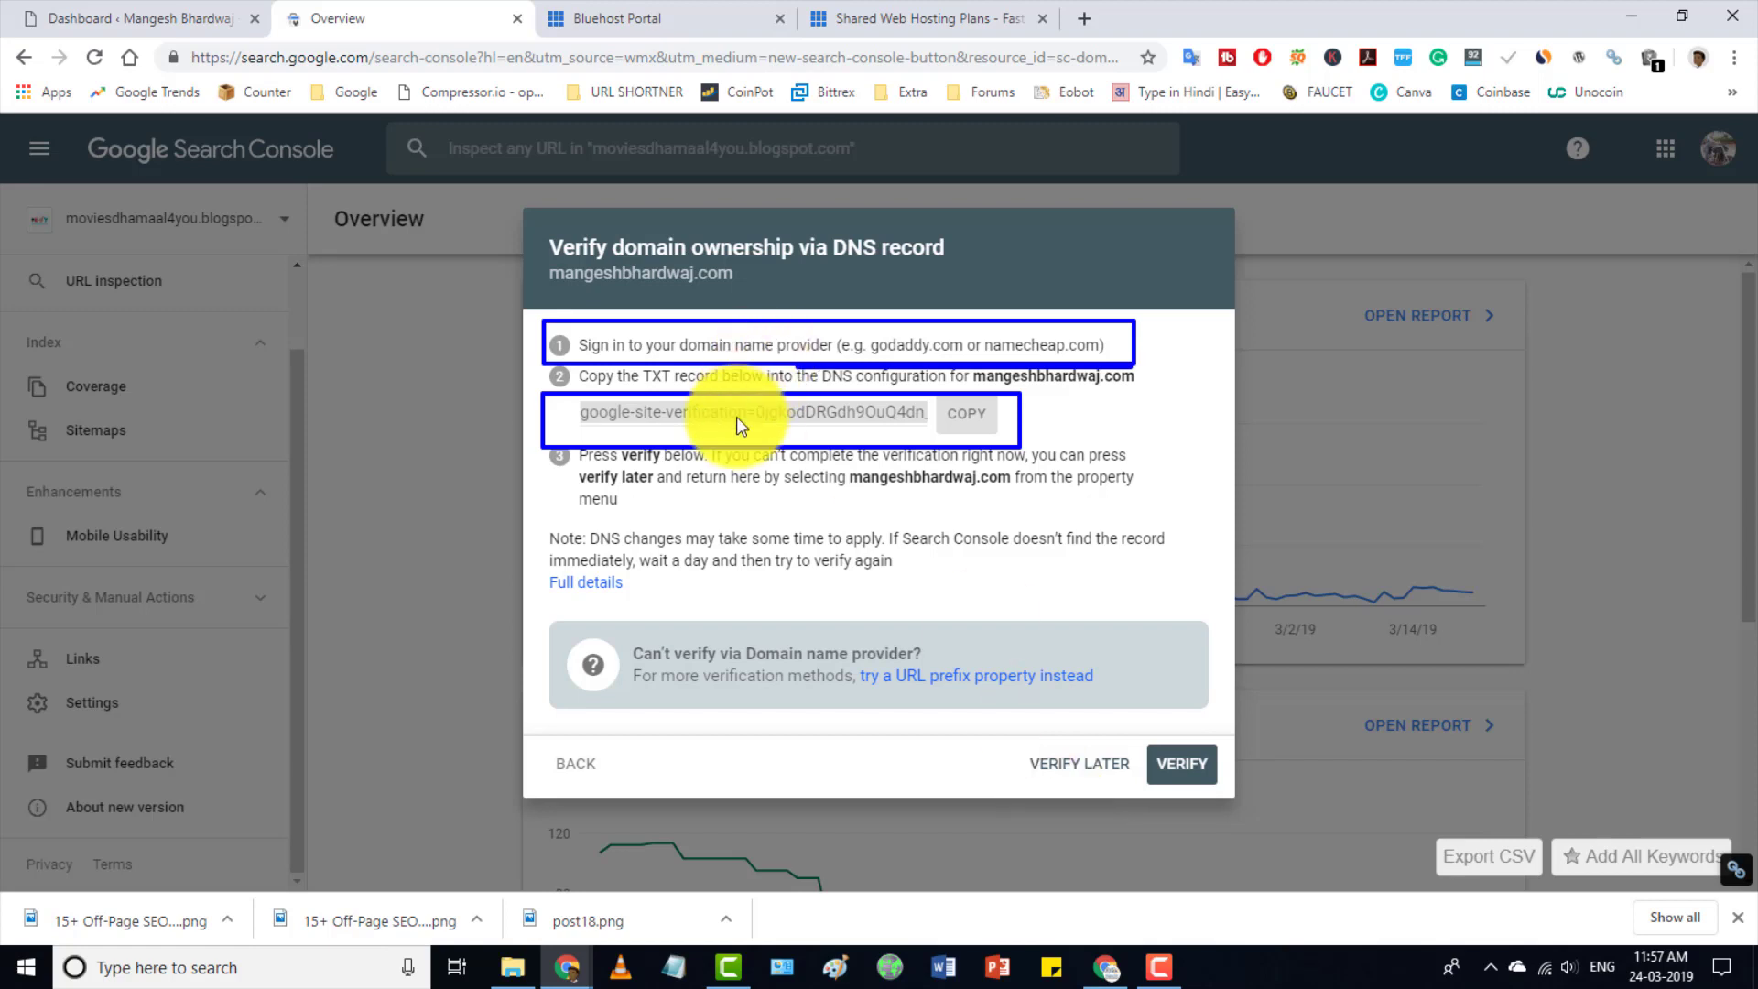
Switch to Bluehost's shared hosting plans and examine the Plus plan's website, SSD storage and bandwidth allowances.
left_click(680, 9)
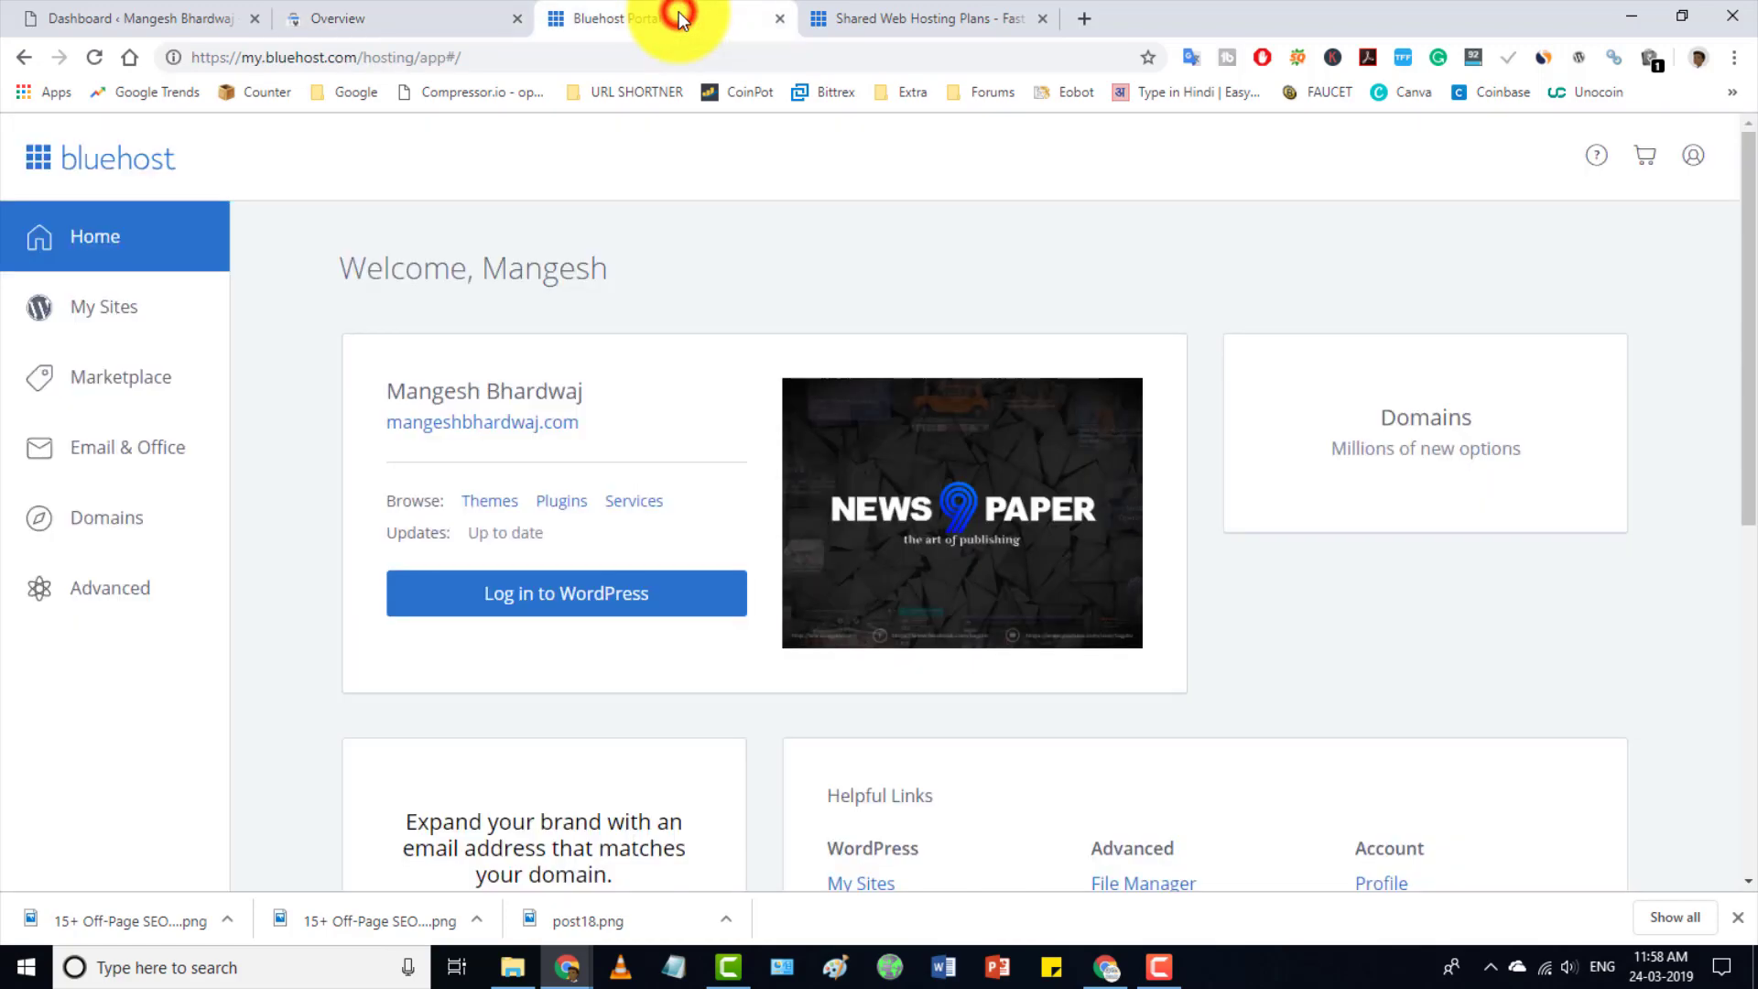
left_click(925, 11)
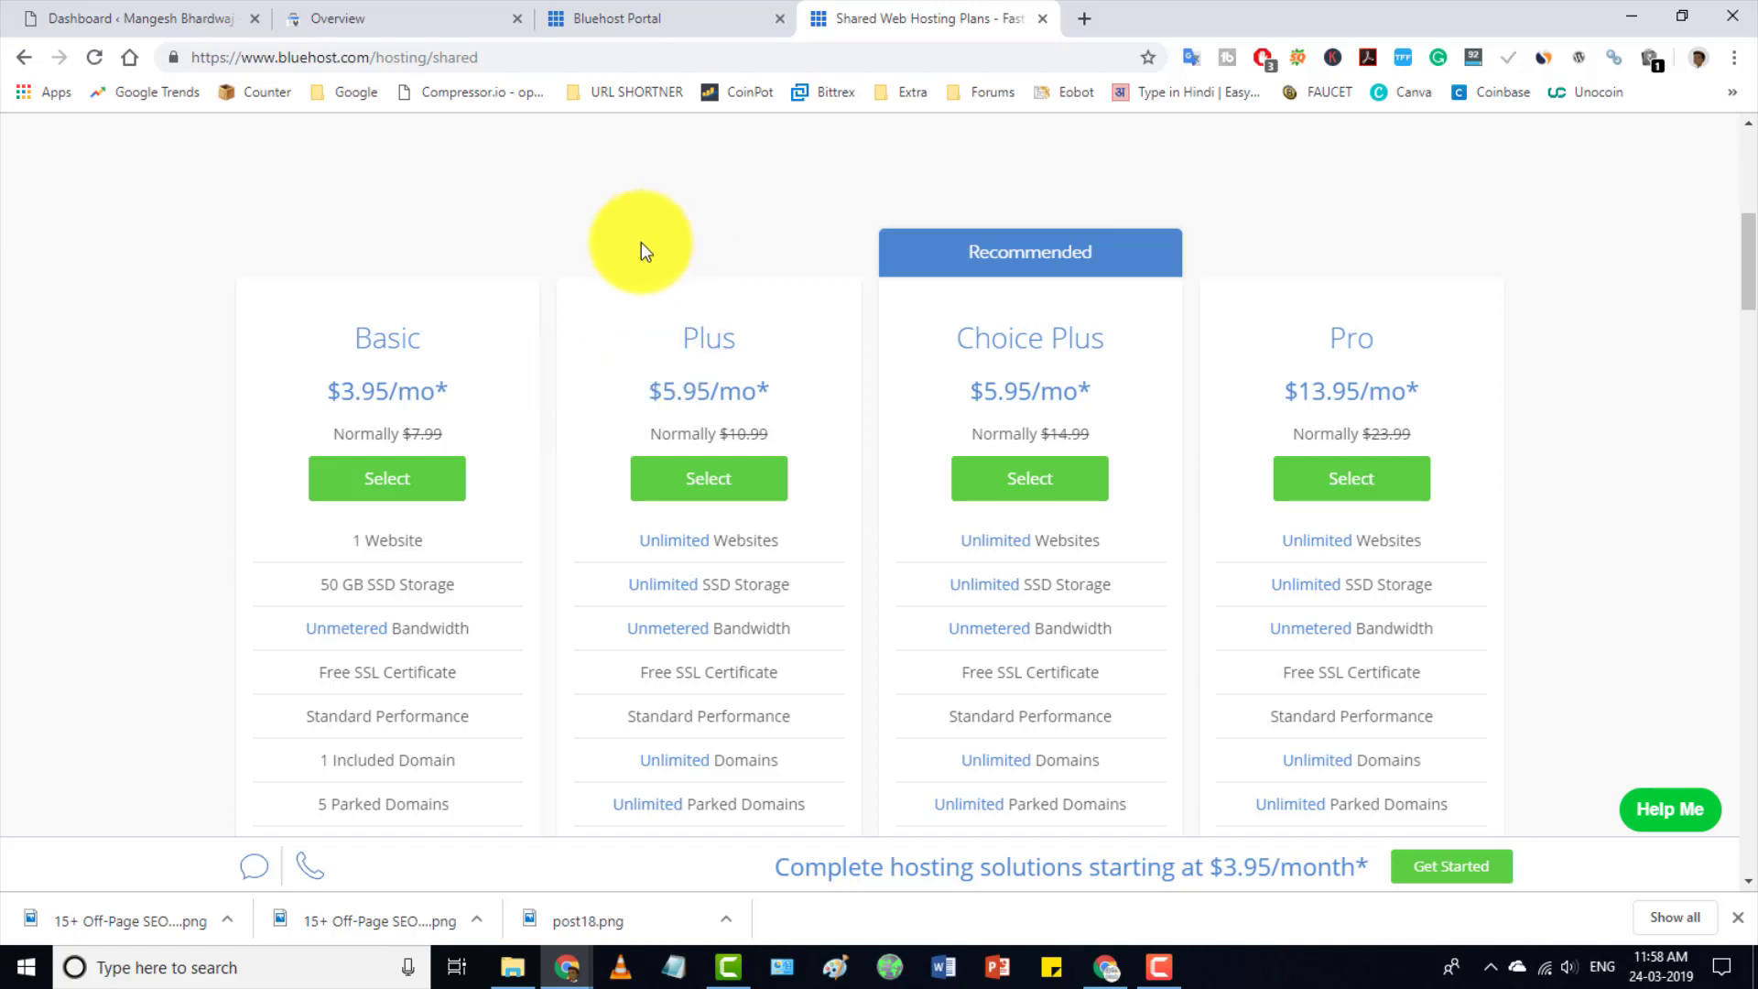
mouse_move(575, 267)
left_mouse_down()
mouse_move(811, 728)
mouse_move(868, 898)
left_mouse_up()
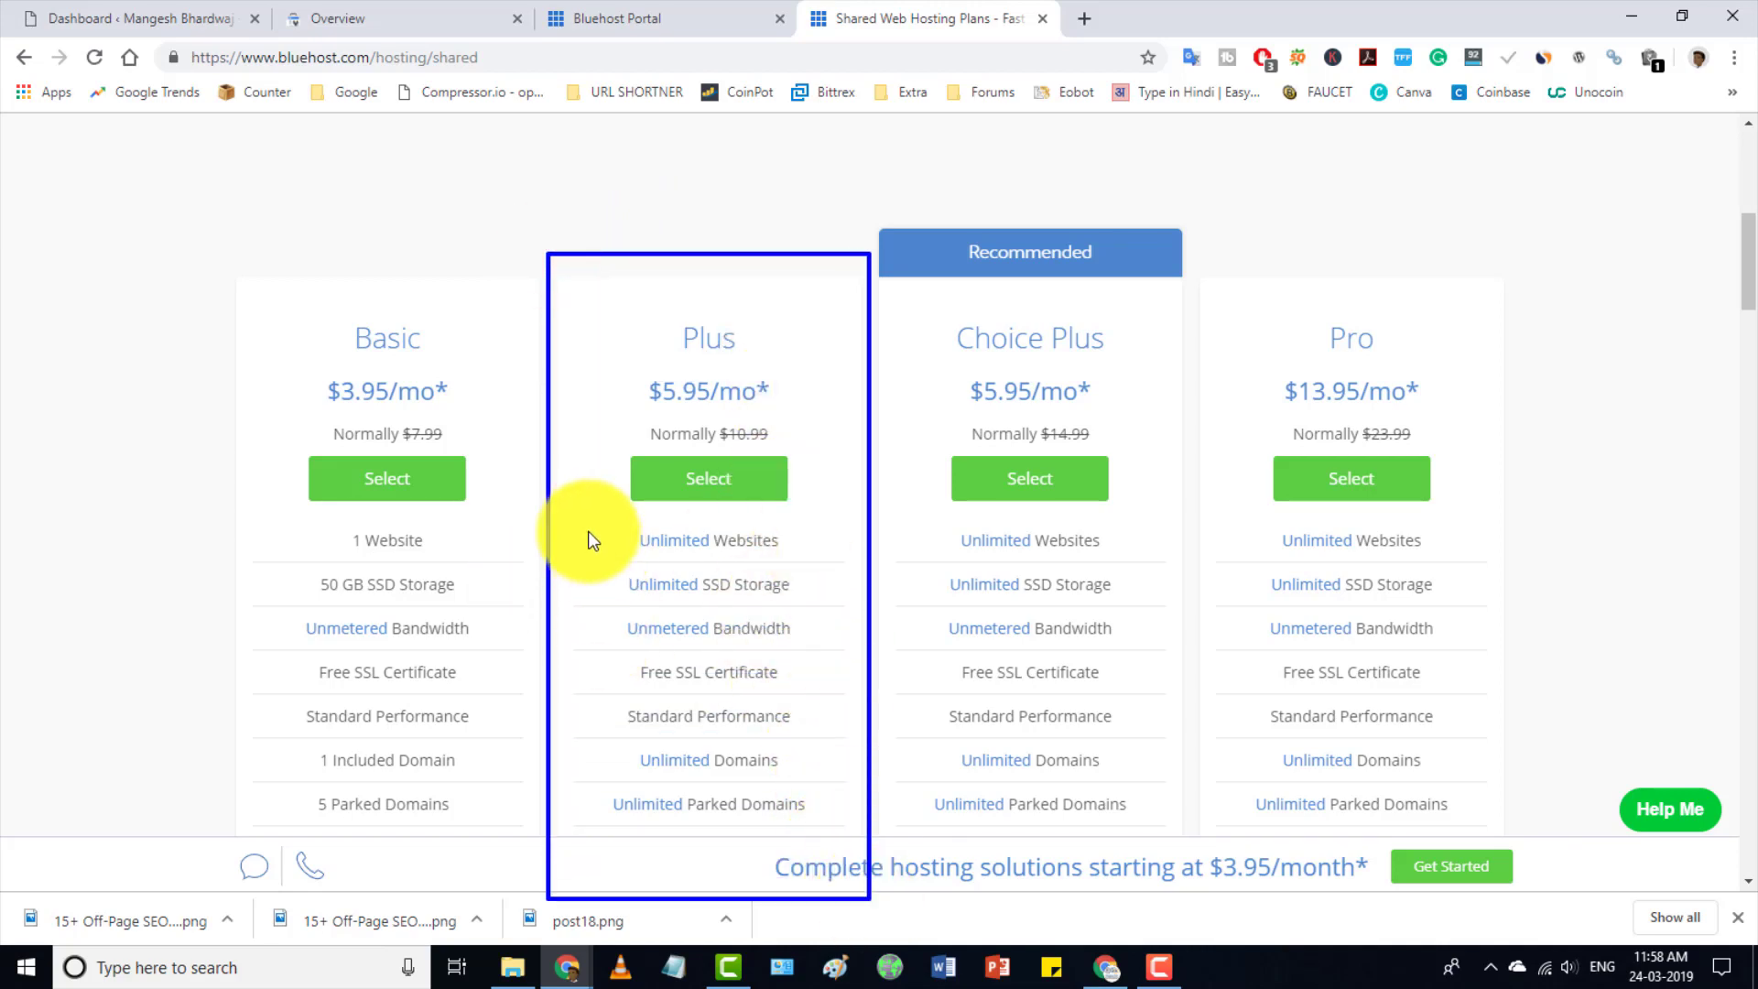
left_click_drag(582, 509, 835, 560)
left_click_drag(573, 555, 837, 602)
left_click_drag(587, 604, 870, 645)
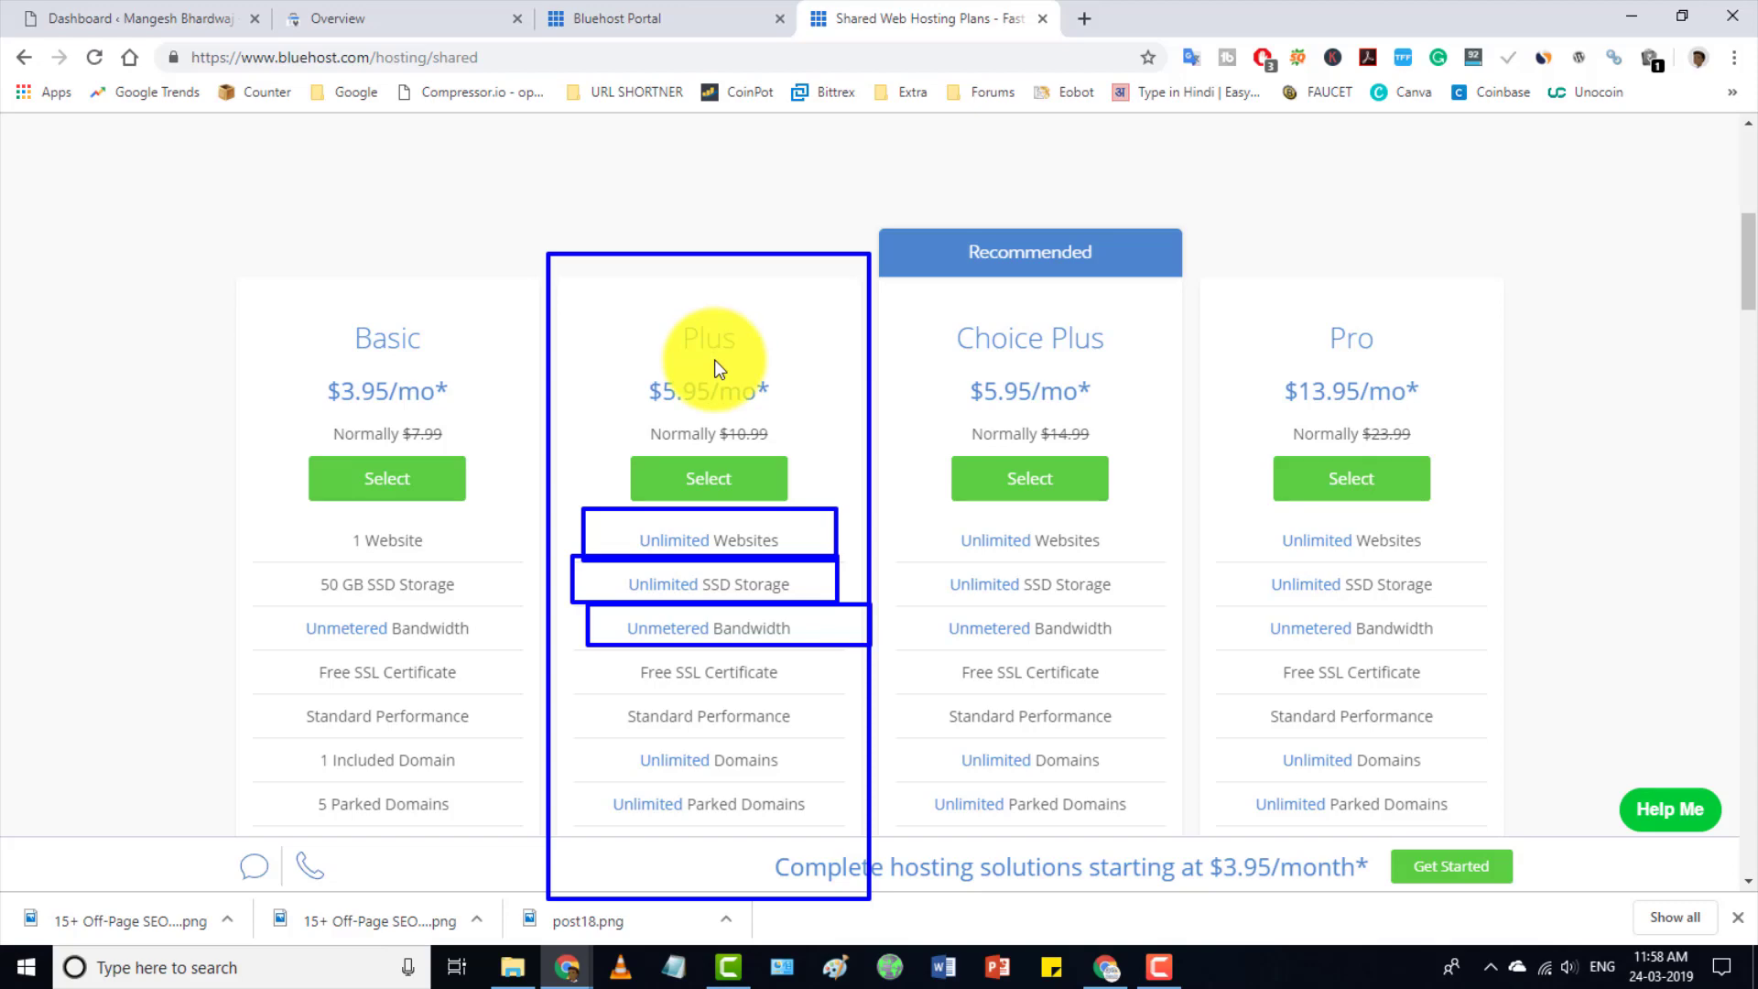
scroll(723, 354, "down", 7)
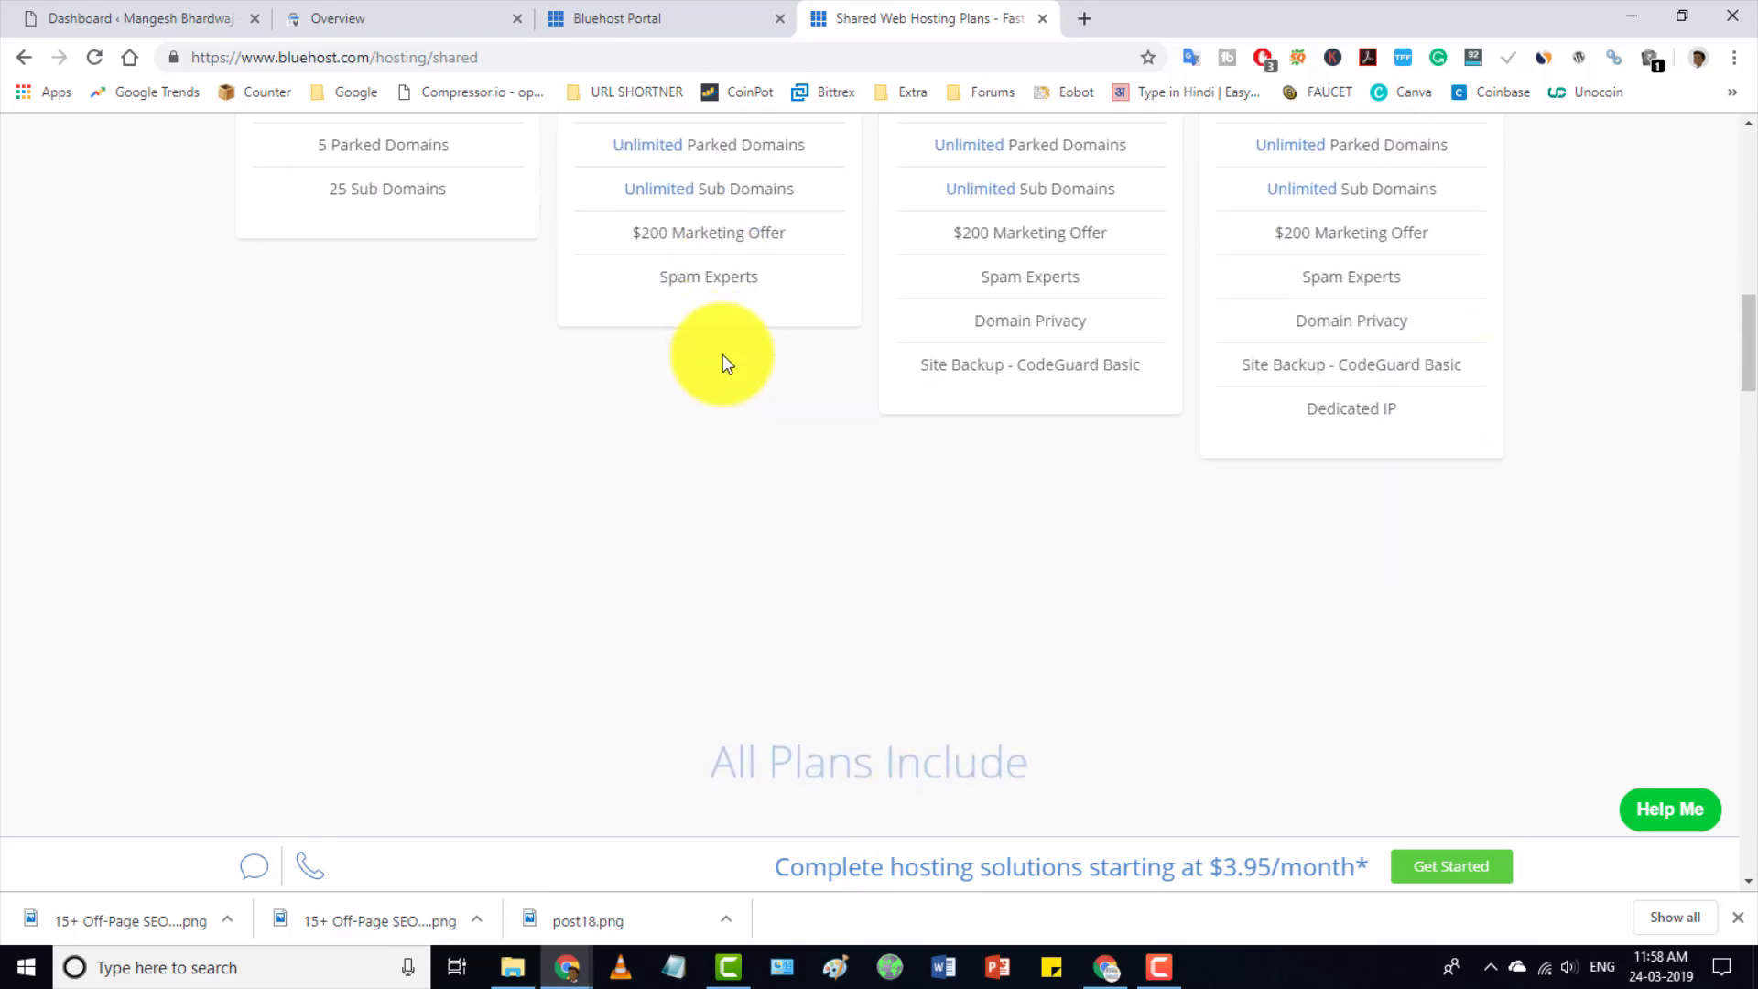
scroll(723, 354, "up", 7)
scroll(722, 363, "down", 1)
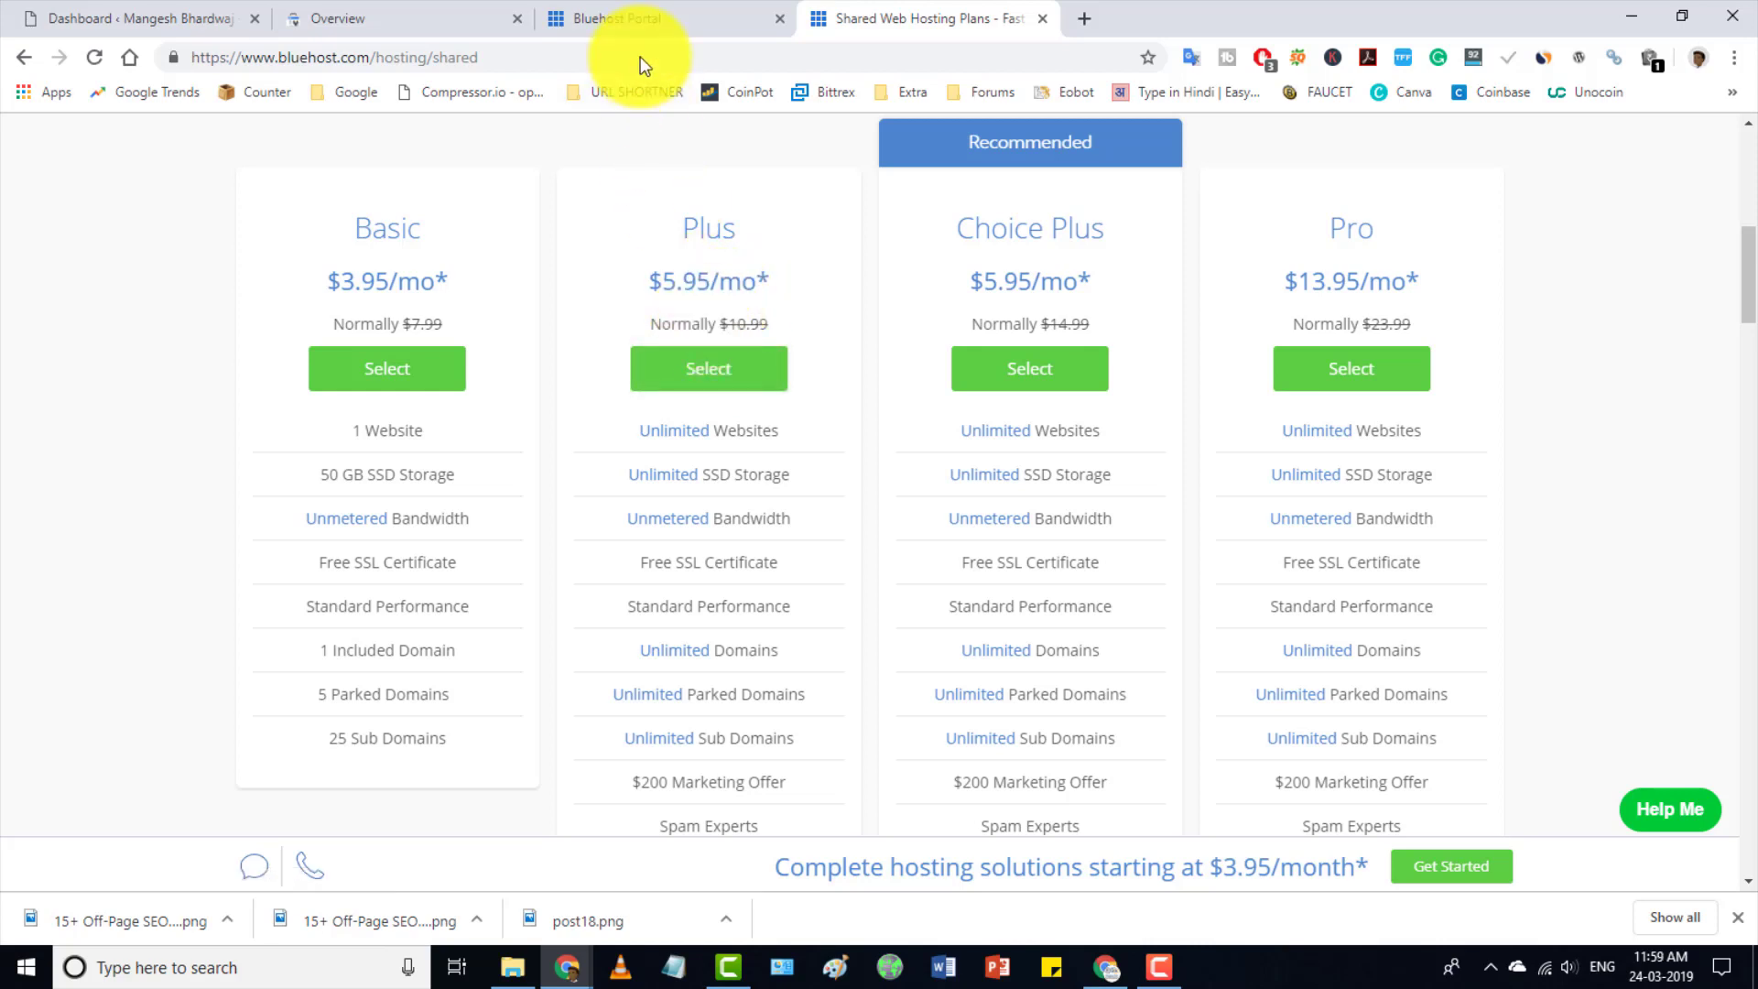
Switch to the Bluehost portal and open its domain management page.
left_click(682, 14)
left_click(431, 16)
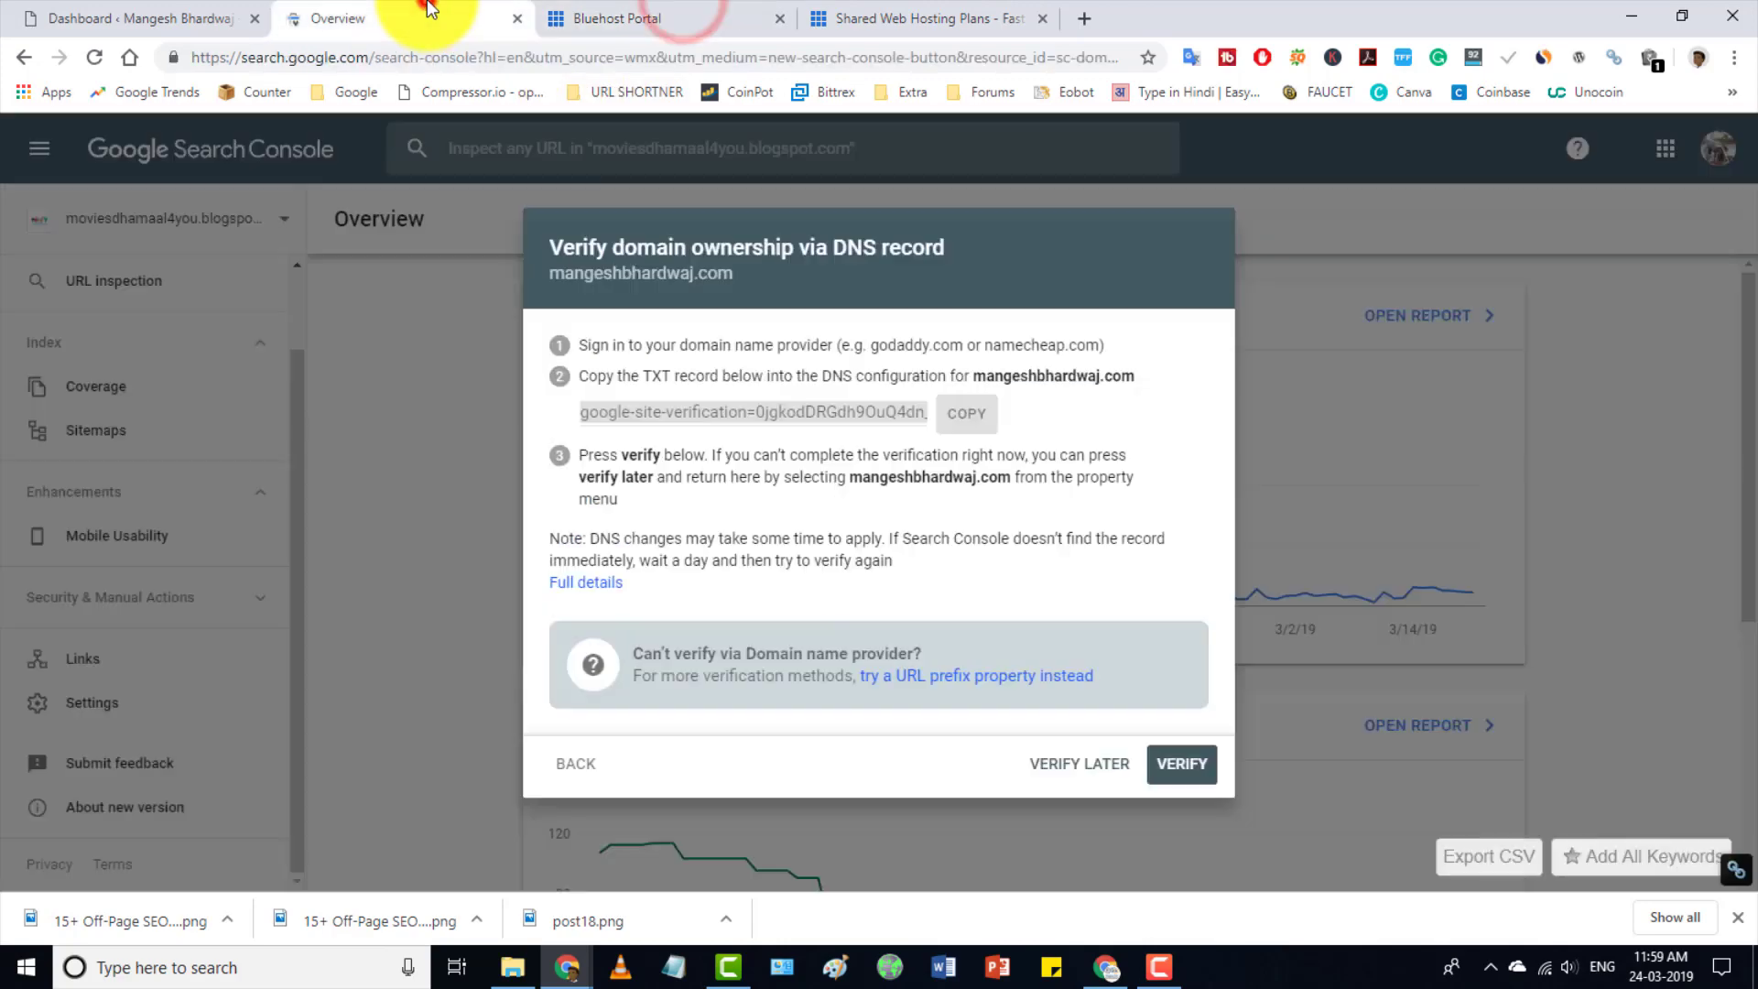
left_click(673, 13)
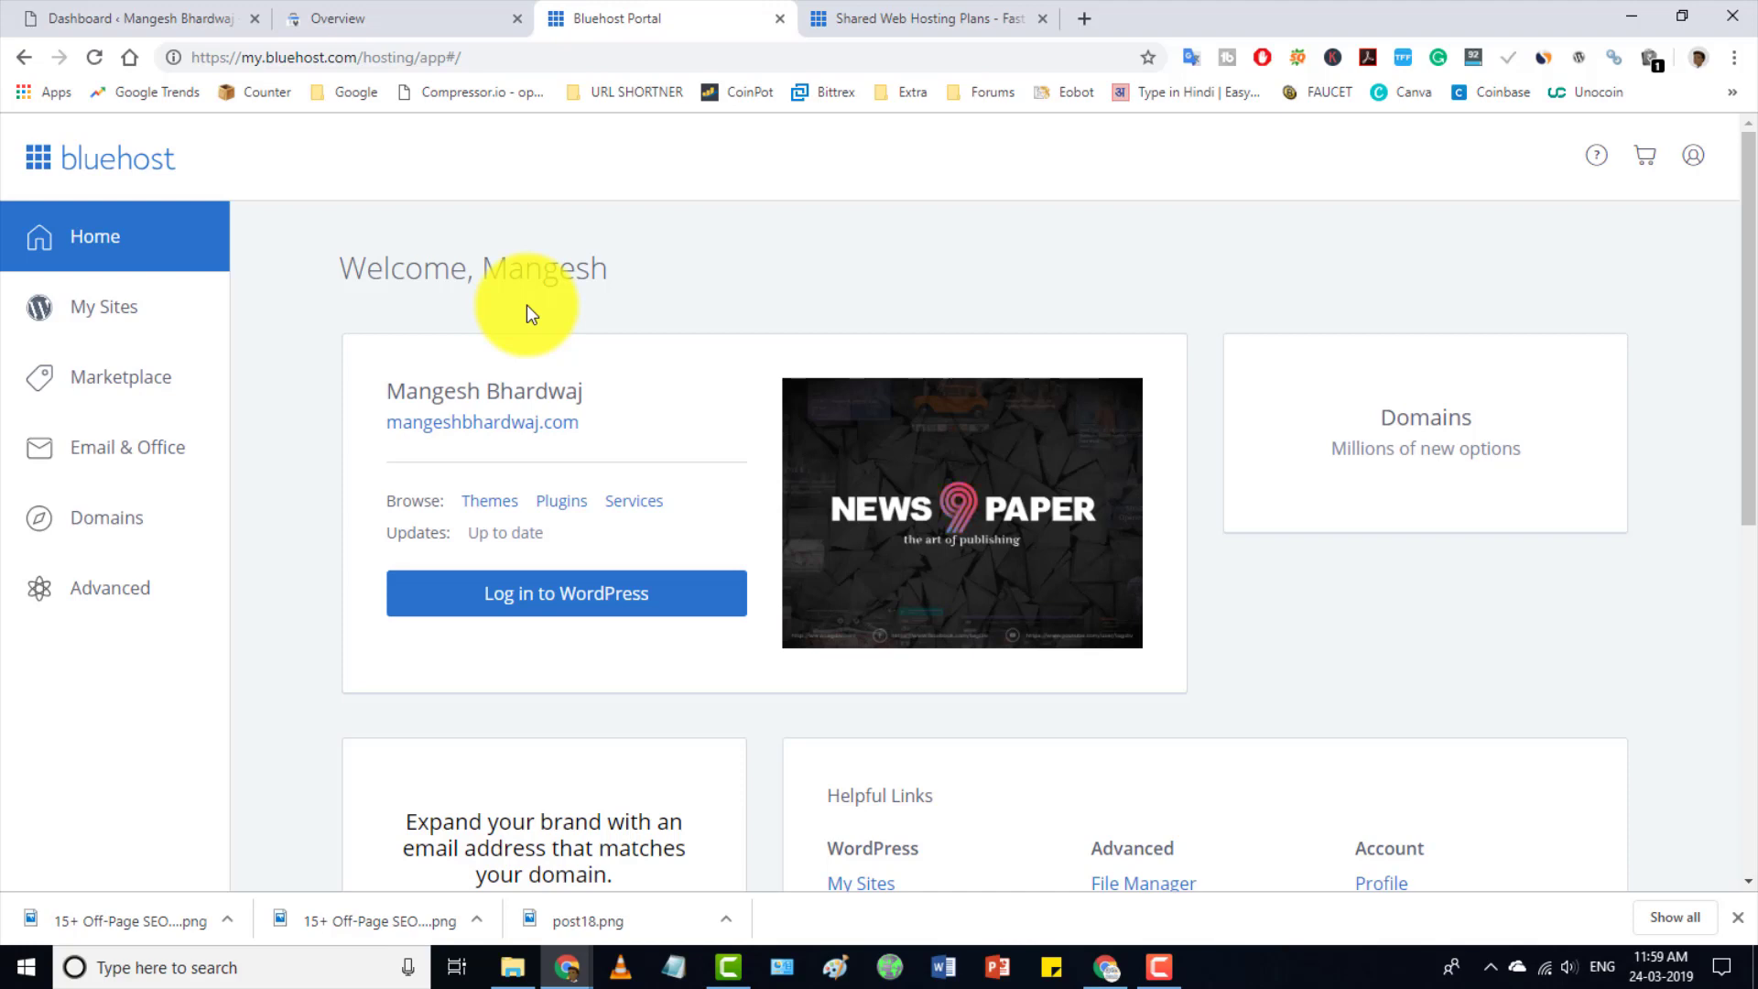
left_click(89, 516)
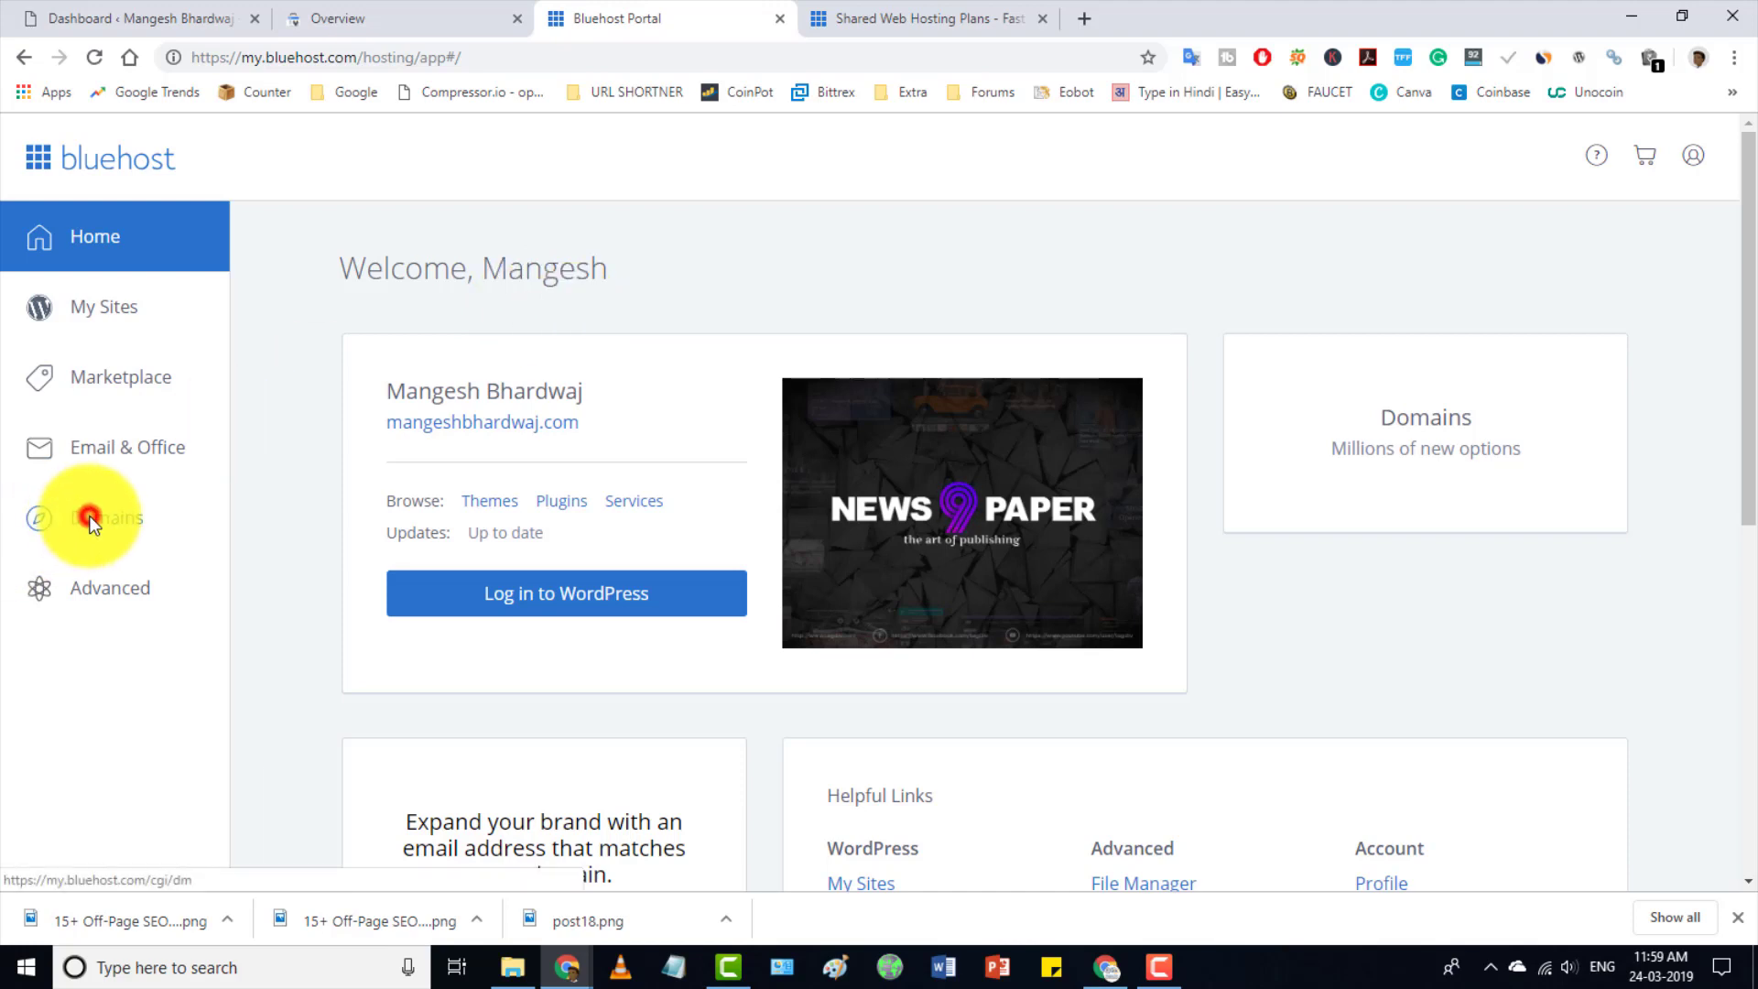
left_click(16, 493)
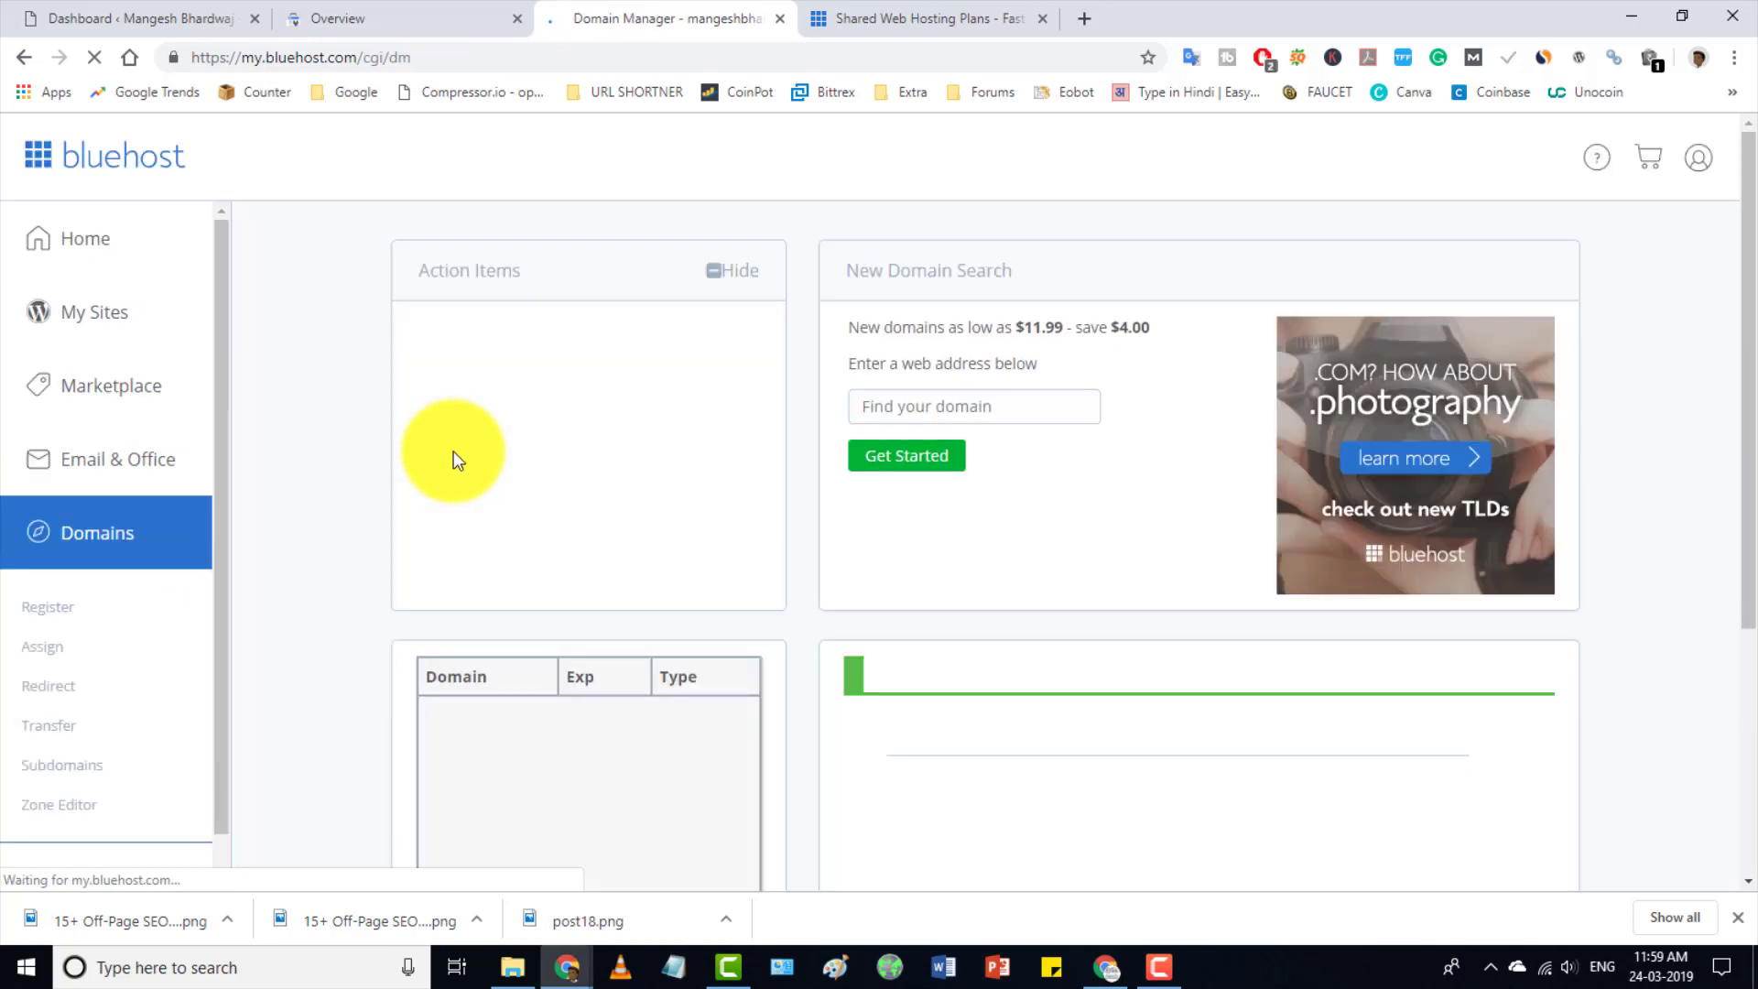
Select the blog's primary domain in the Bluehost domain list.
scroll(494, 350, "down", 4)
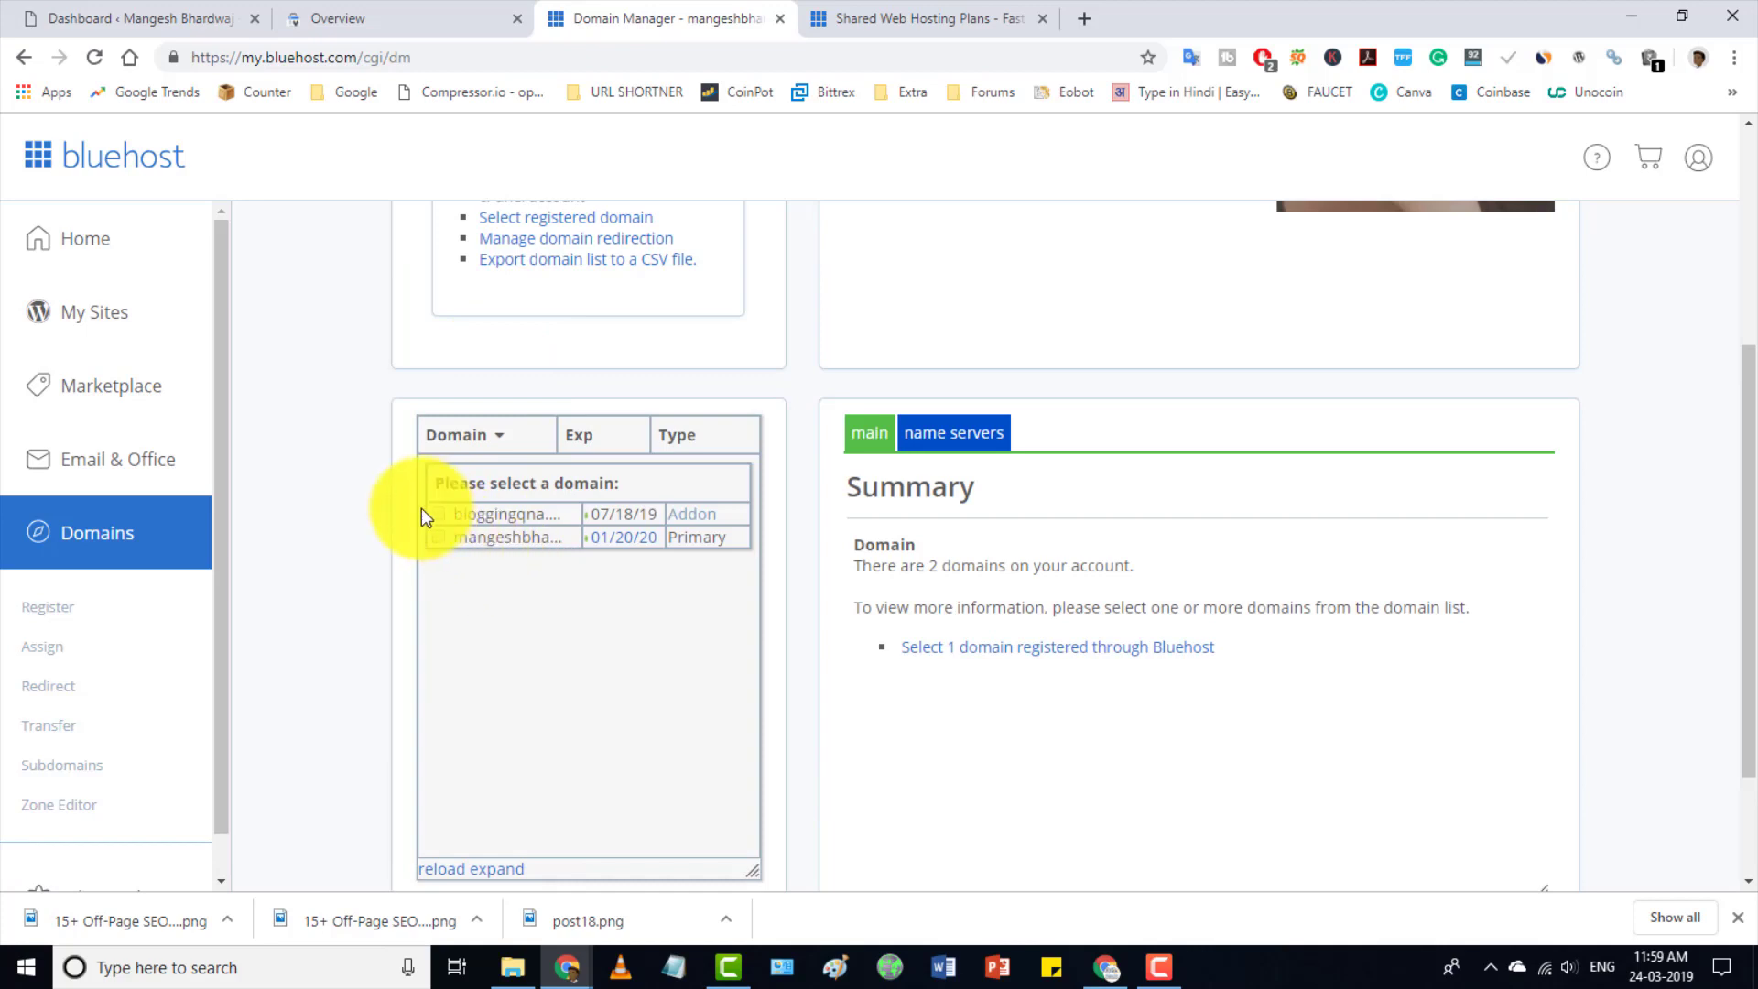
left_click(404, 487)
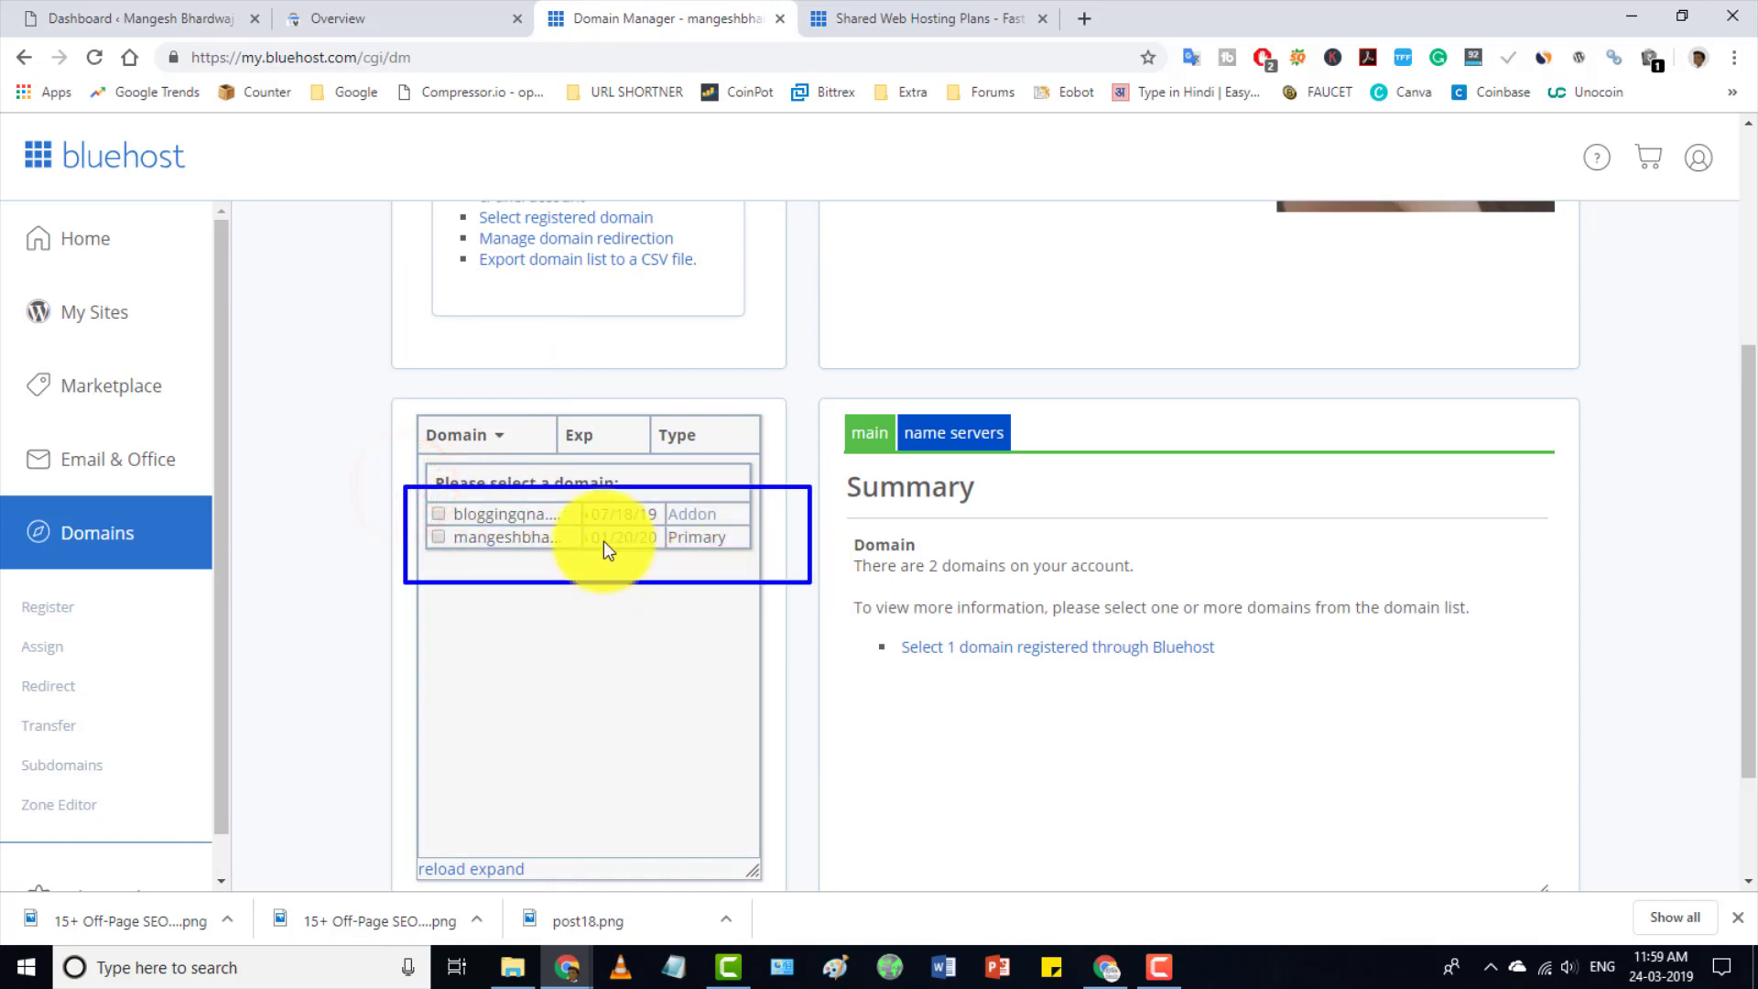
left_click_drag(552, 513, 593, 524)
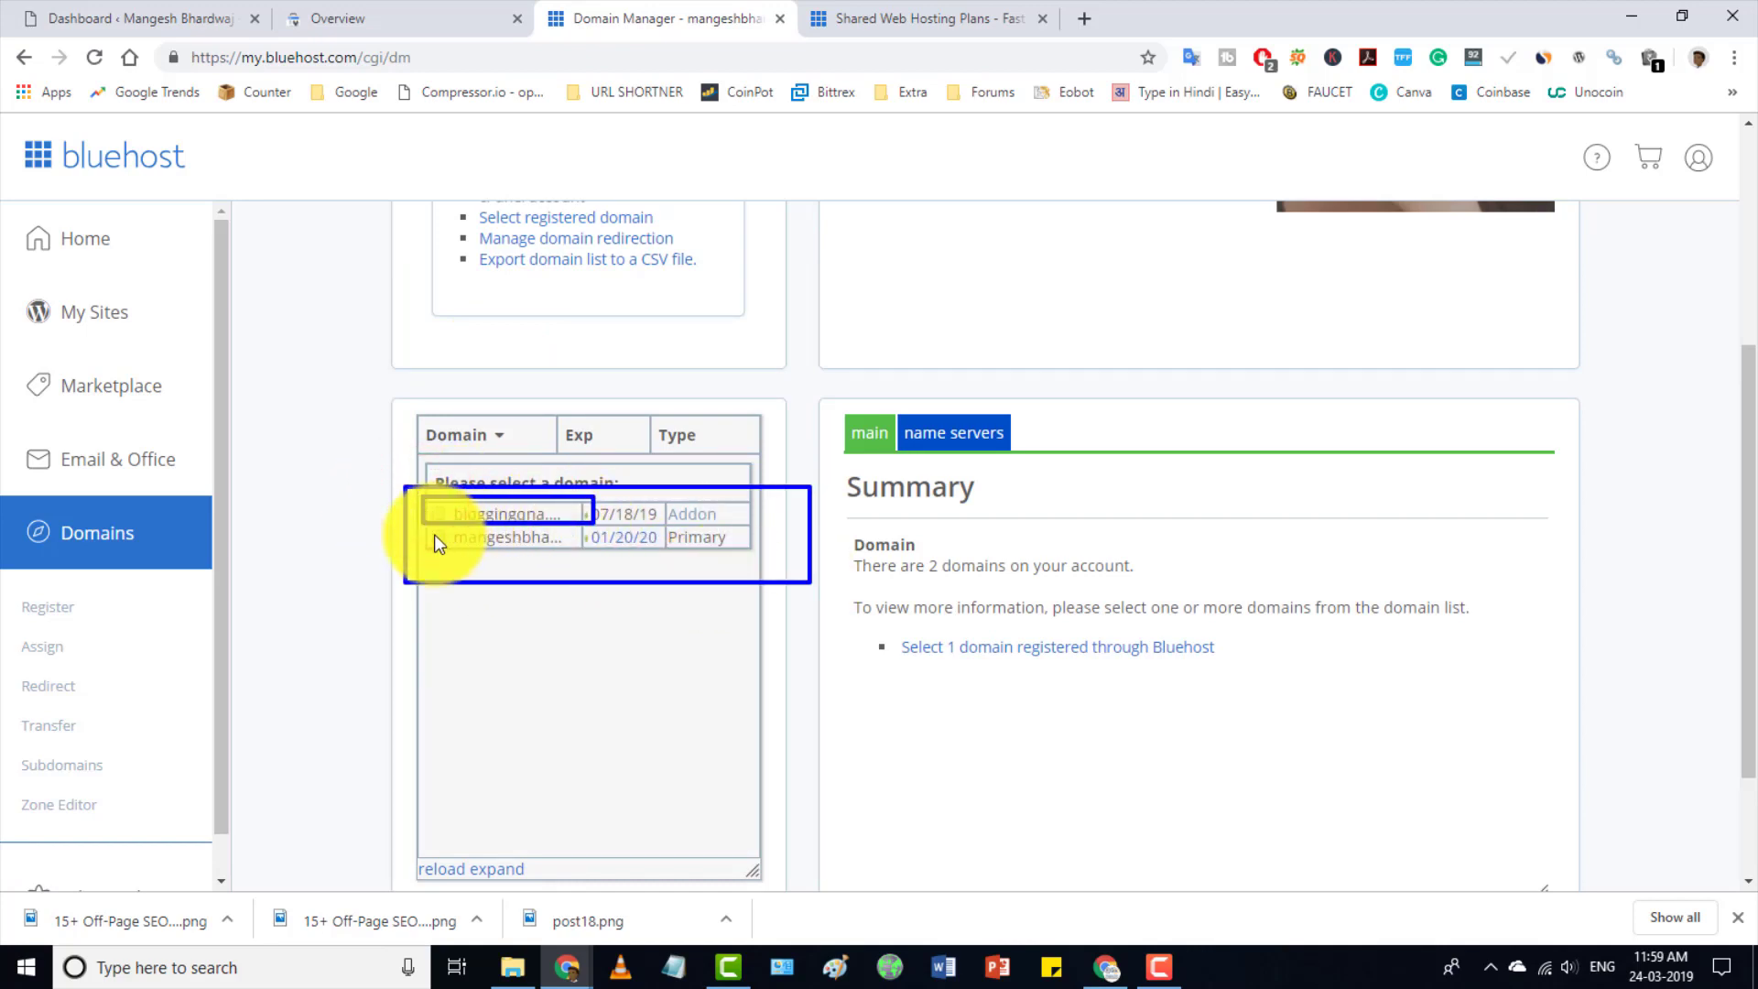
left_click_drag(466, 525, 591, 553)
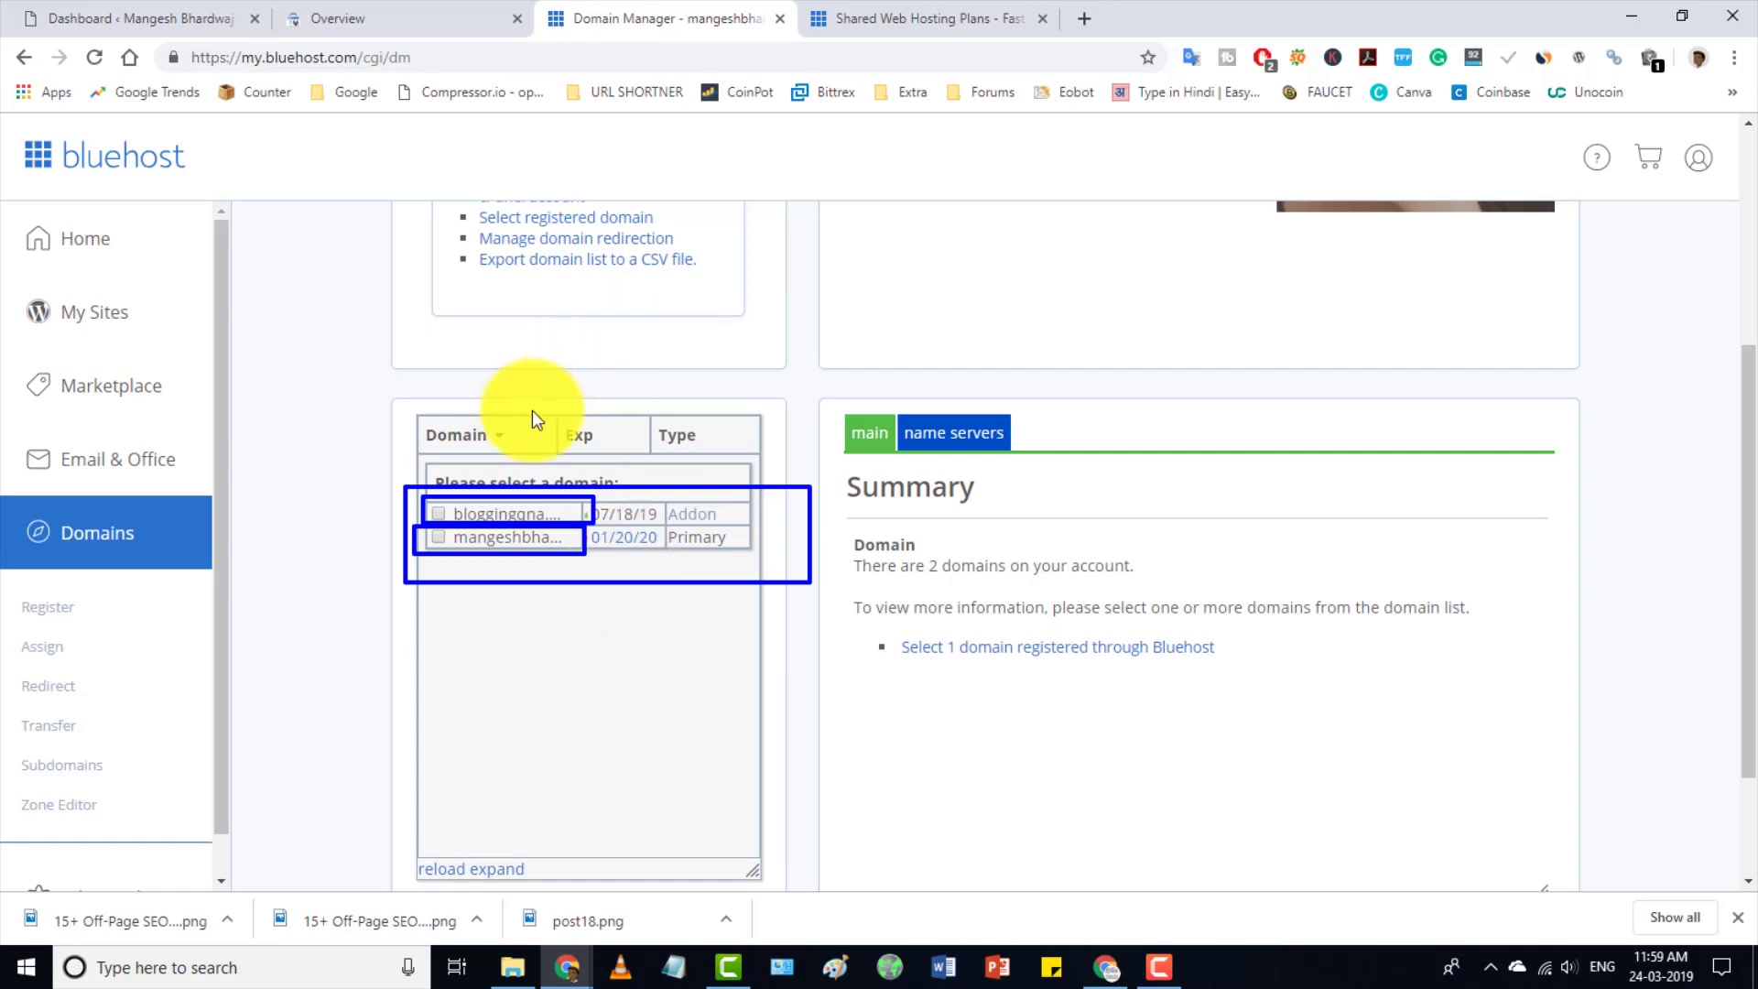
left_click(509, 539)
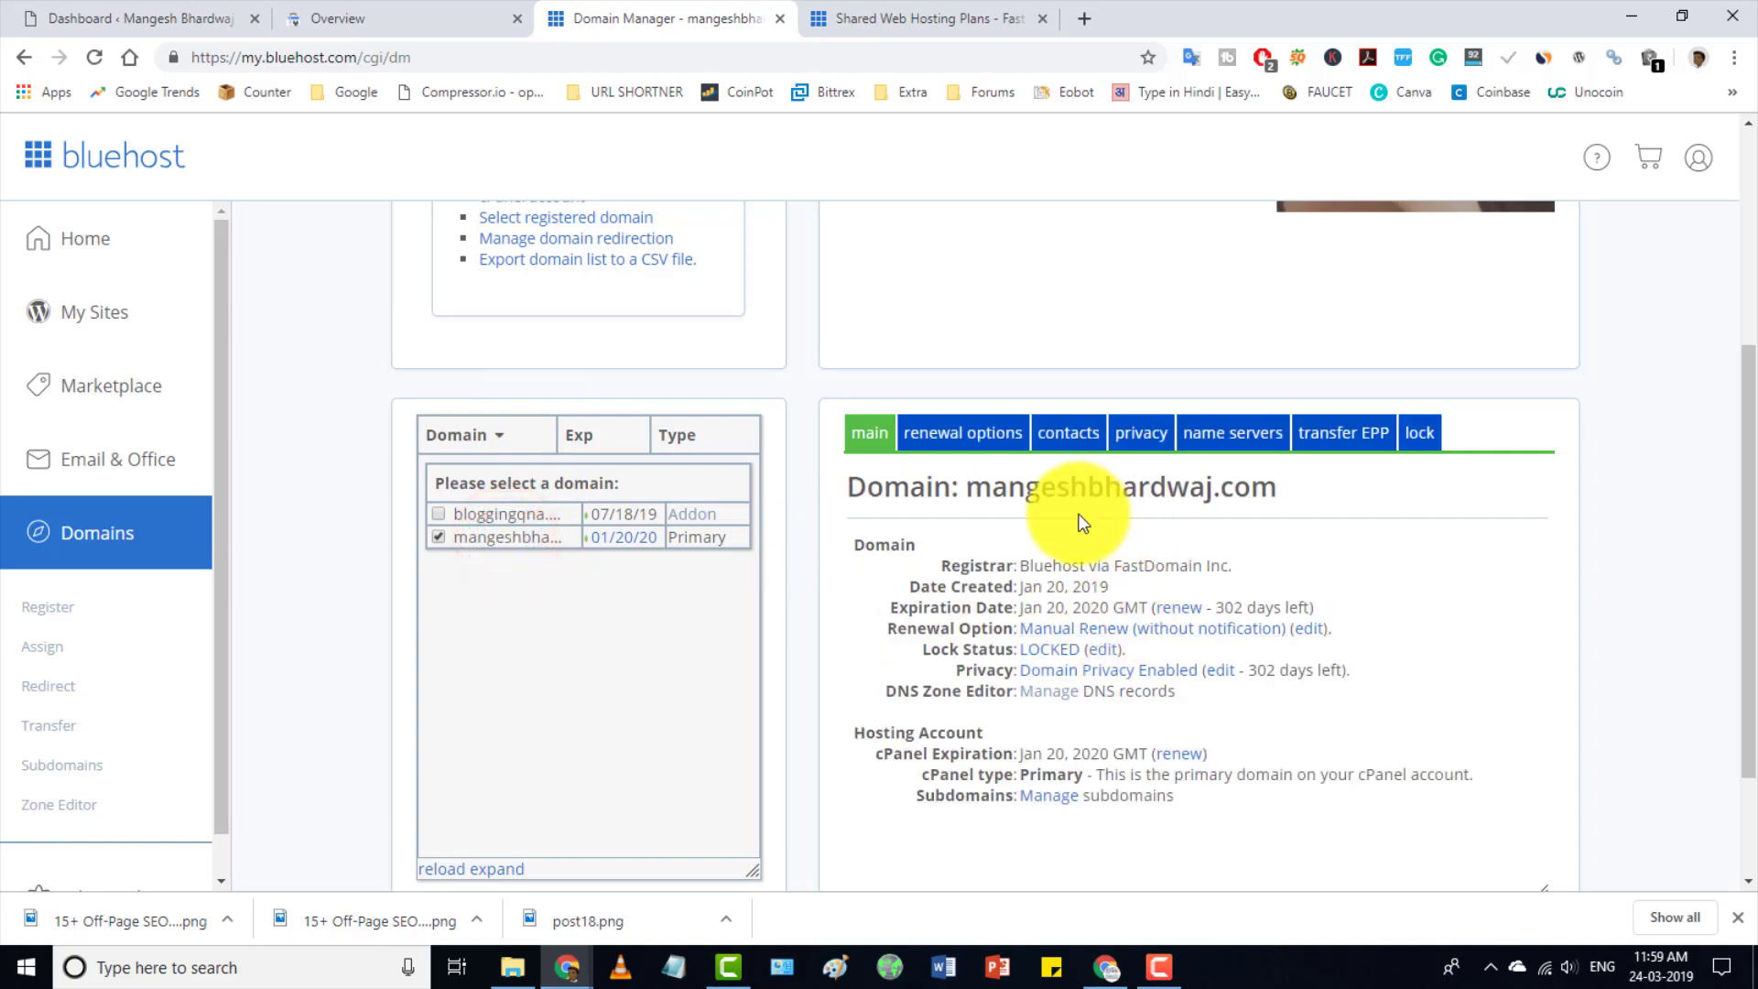
Open the DNS zone editor for the selected primary domain to manage its DNS records.
scroll(952, 609, "down", 1)
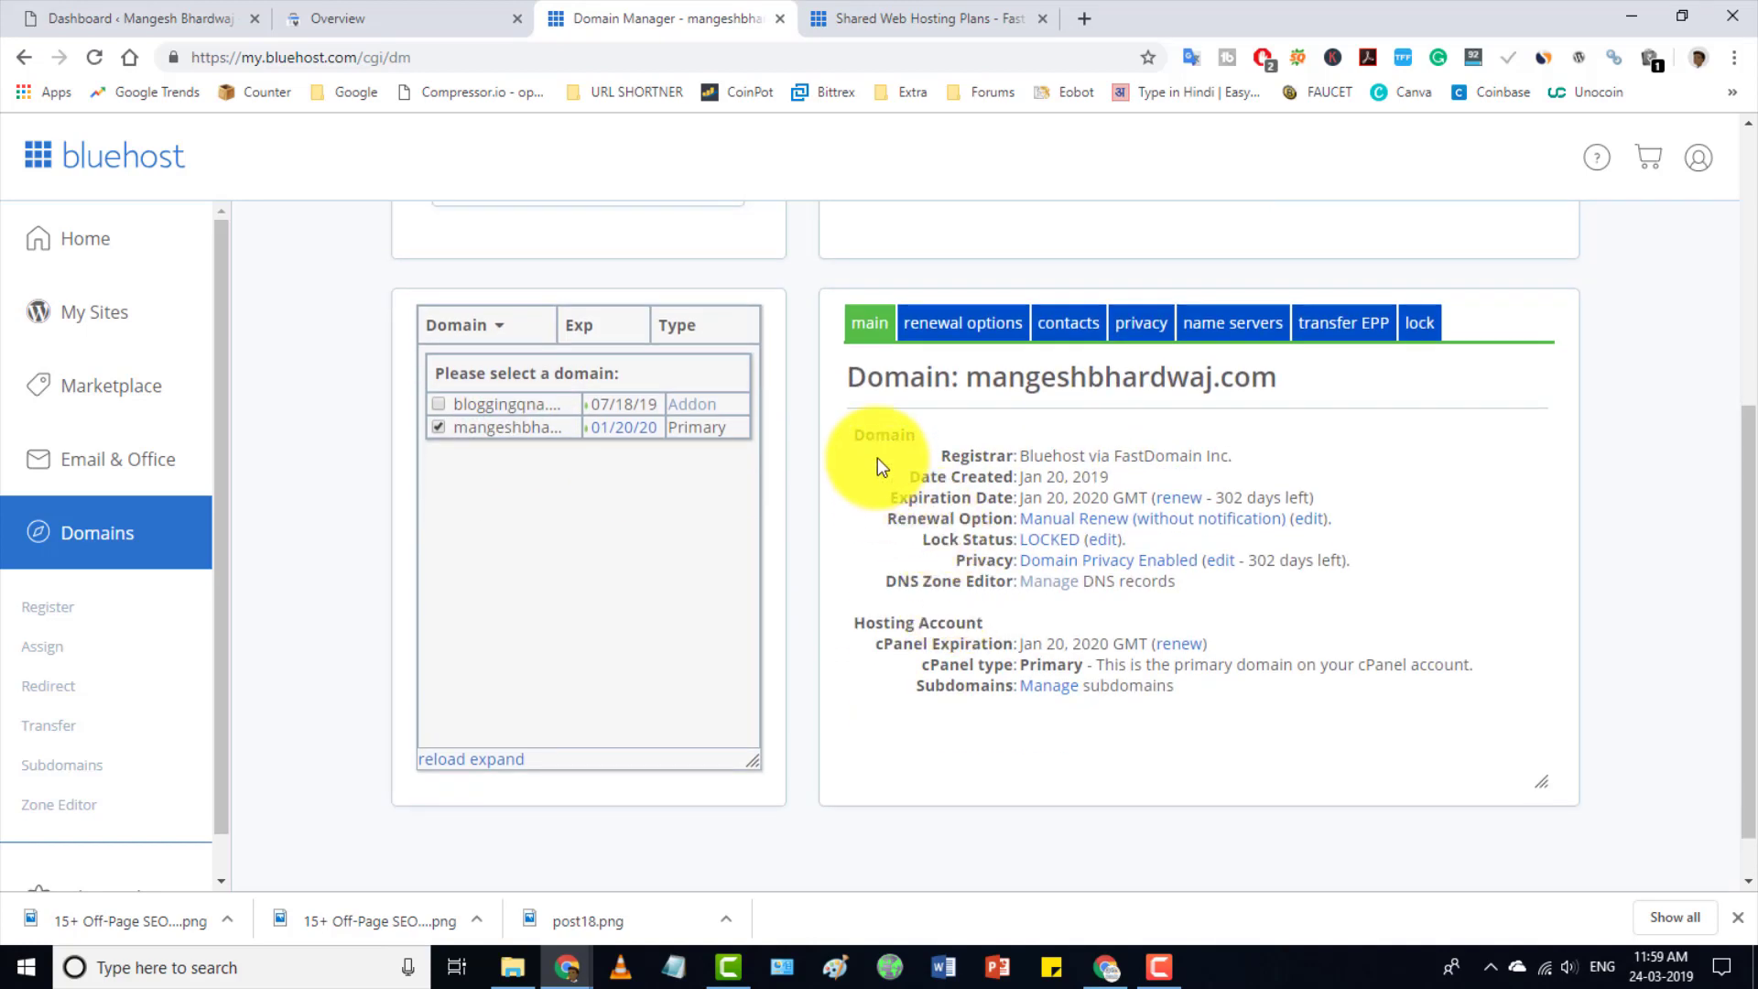
left_click(872, 567)
left_click_drag(1142, 610, 1269, 619)
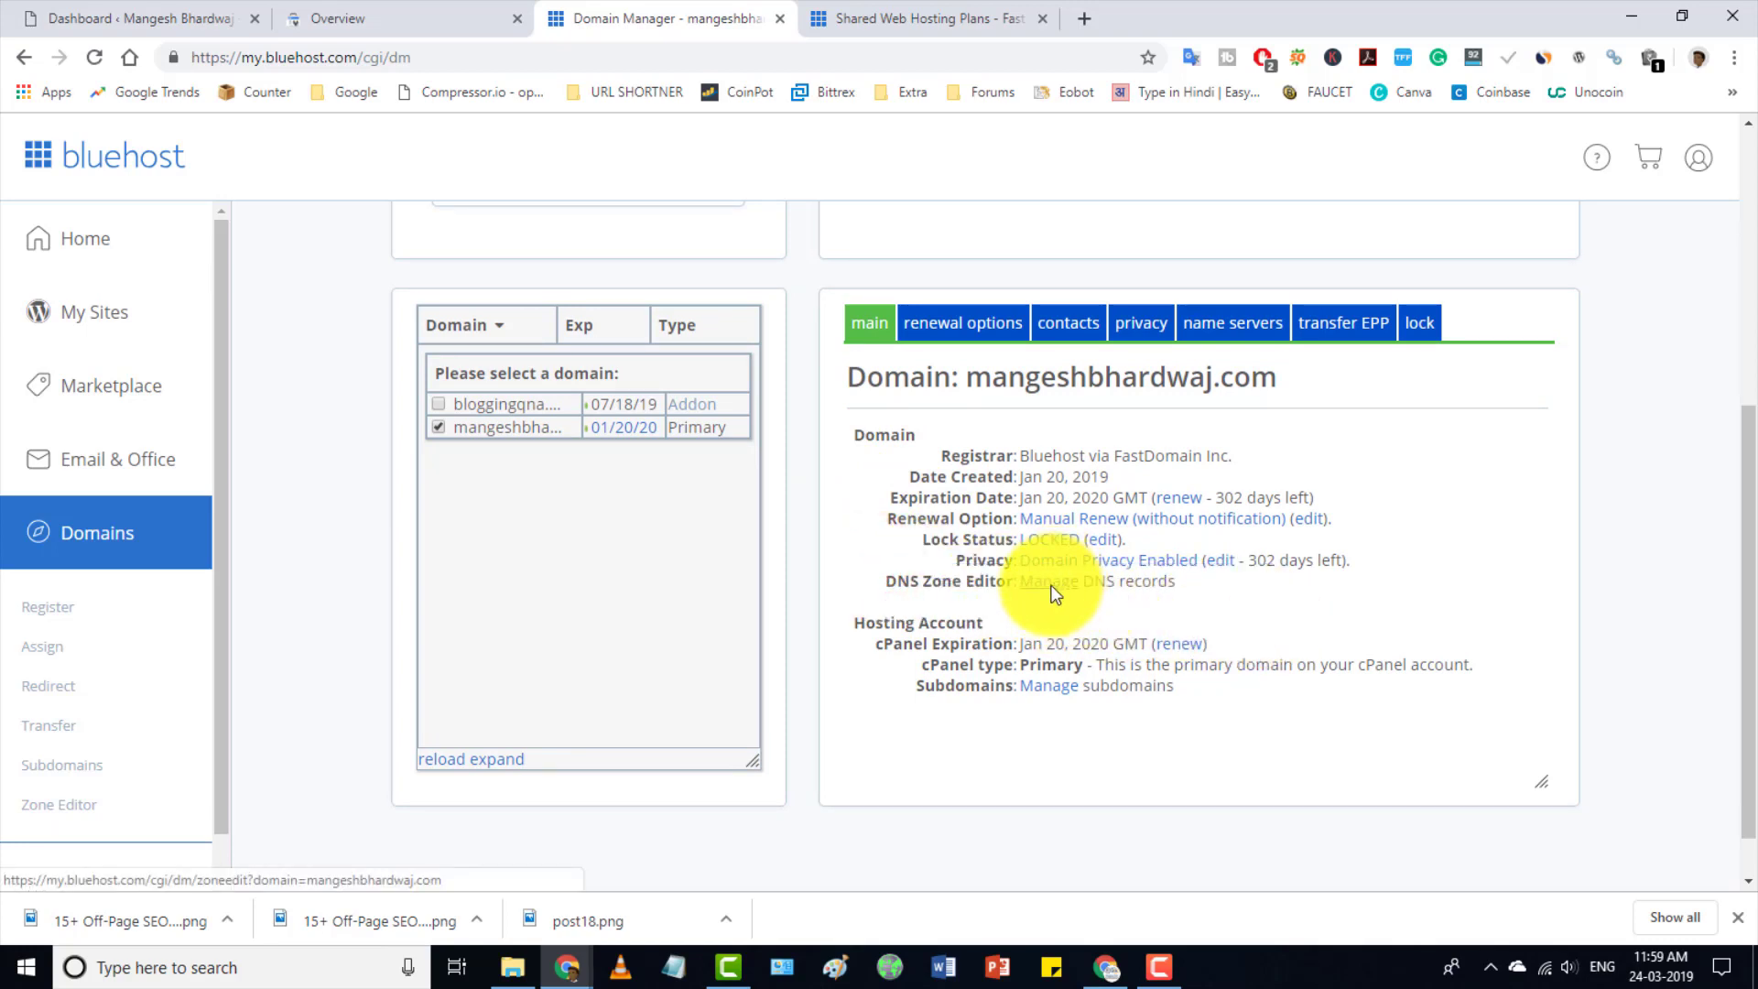
left_click_drag(1000, 569, 1195, 602)
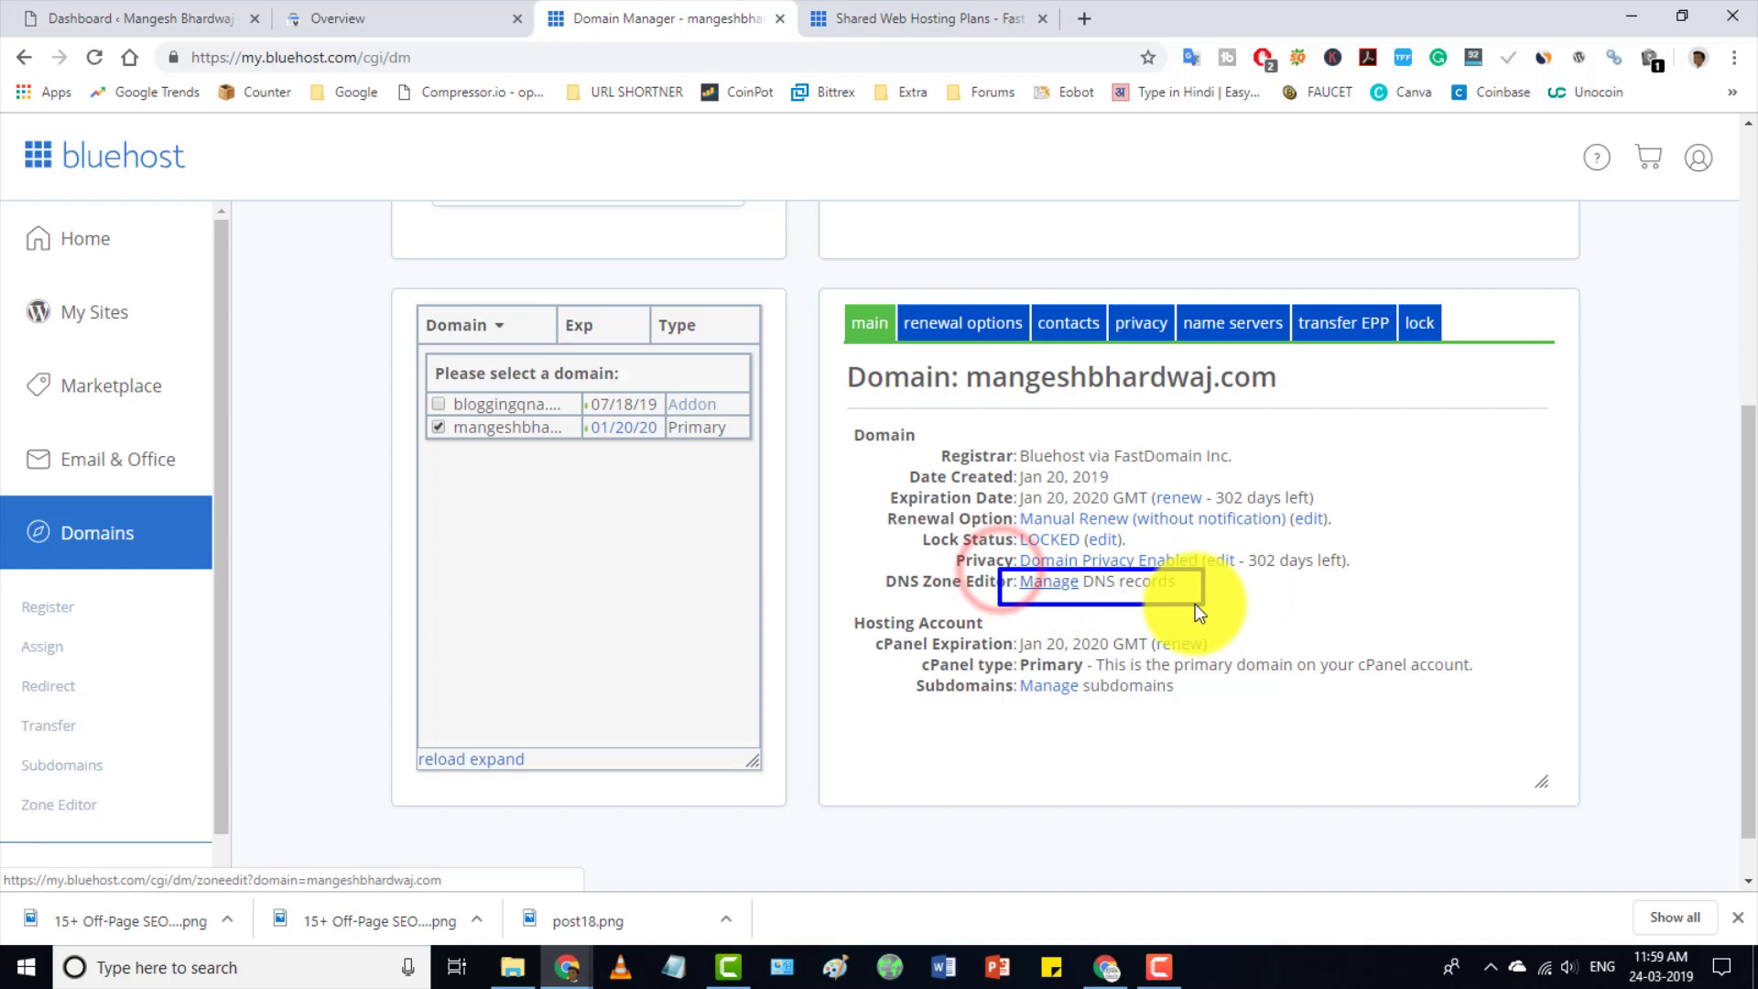
left_click(1053, 580)
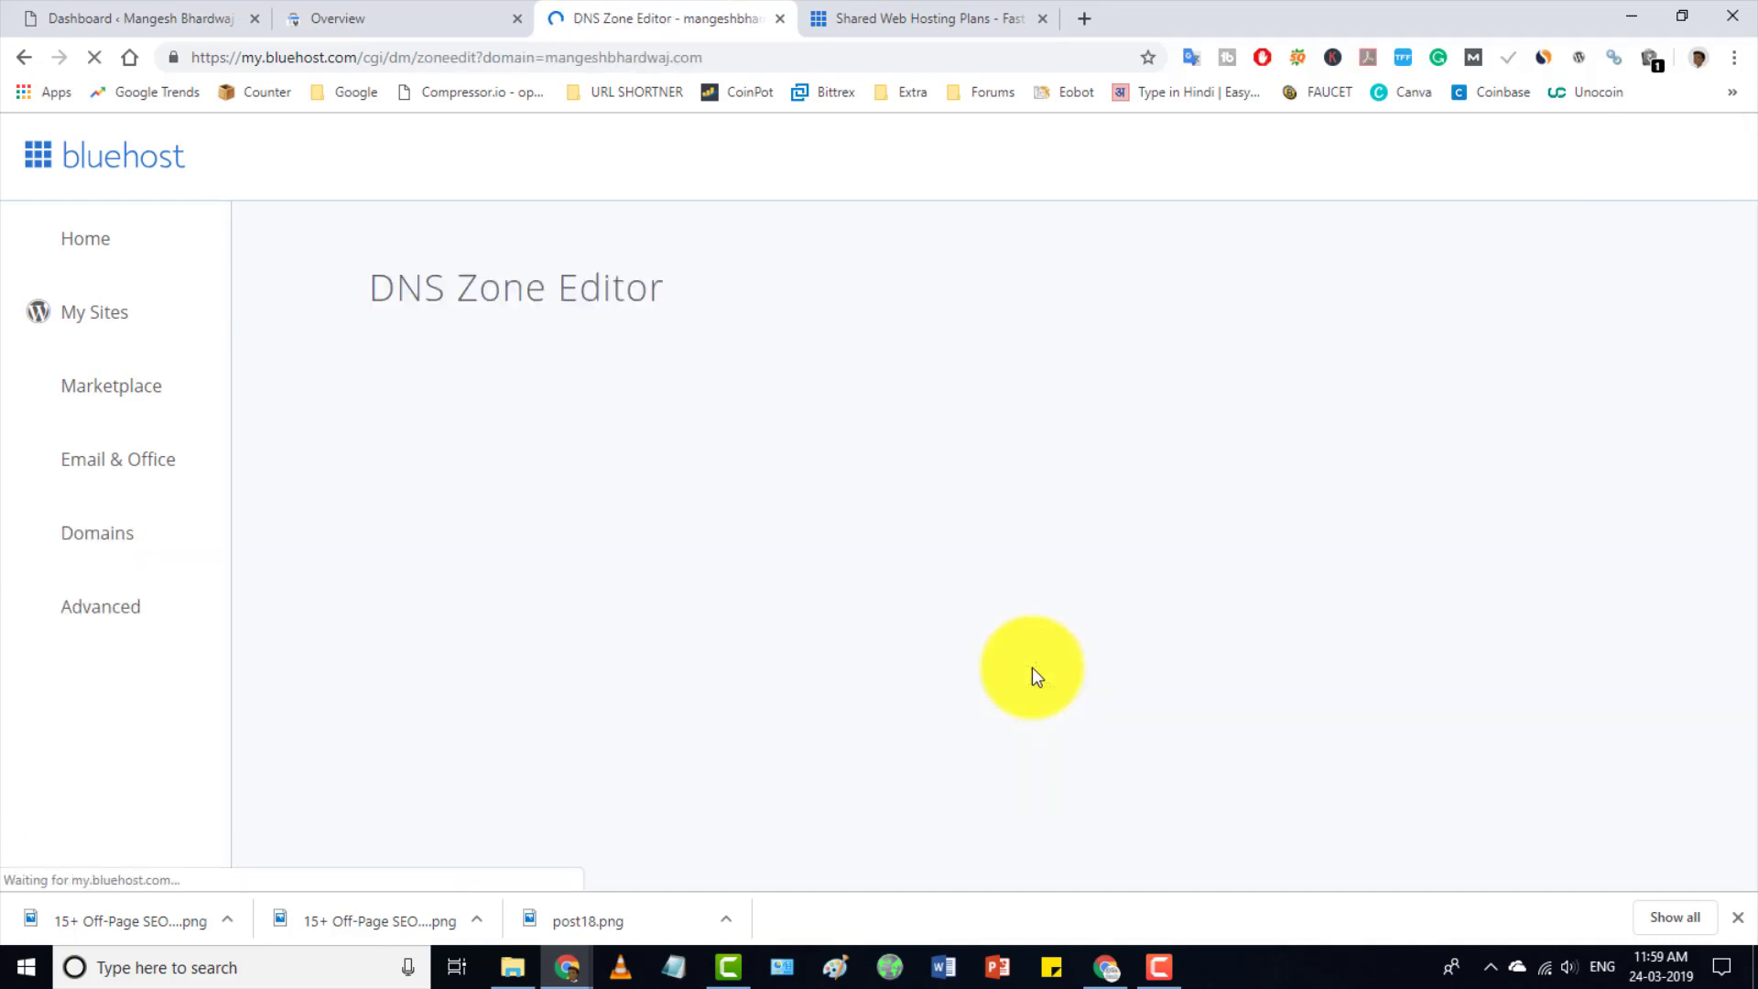
left_click(667, 16)
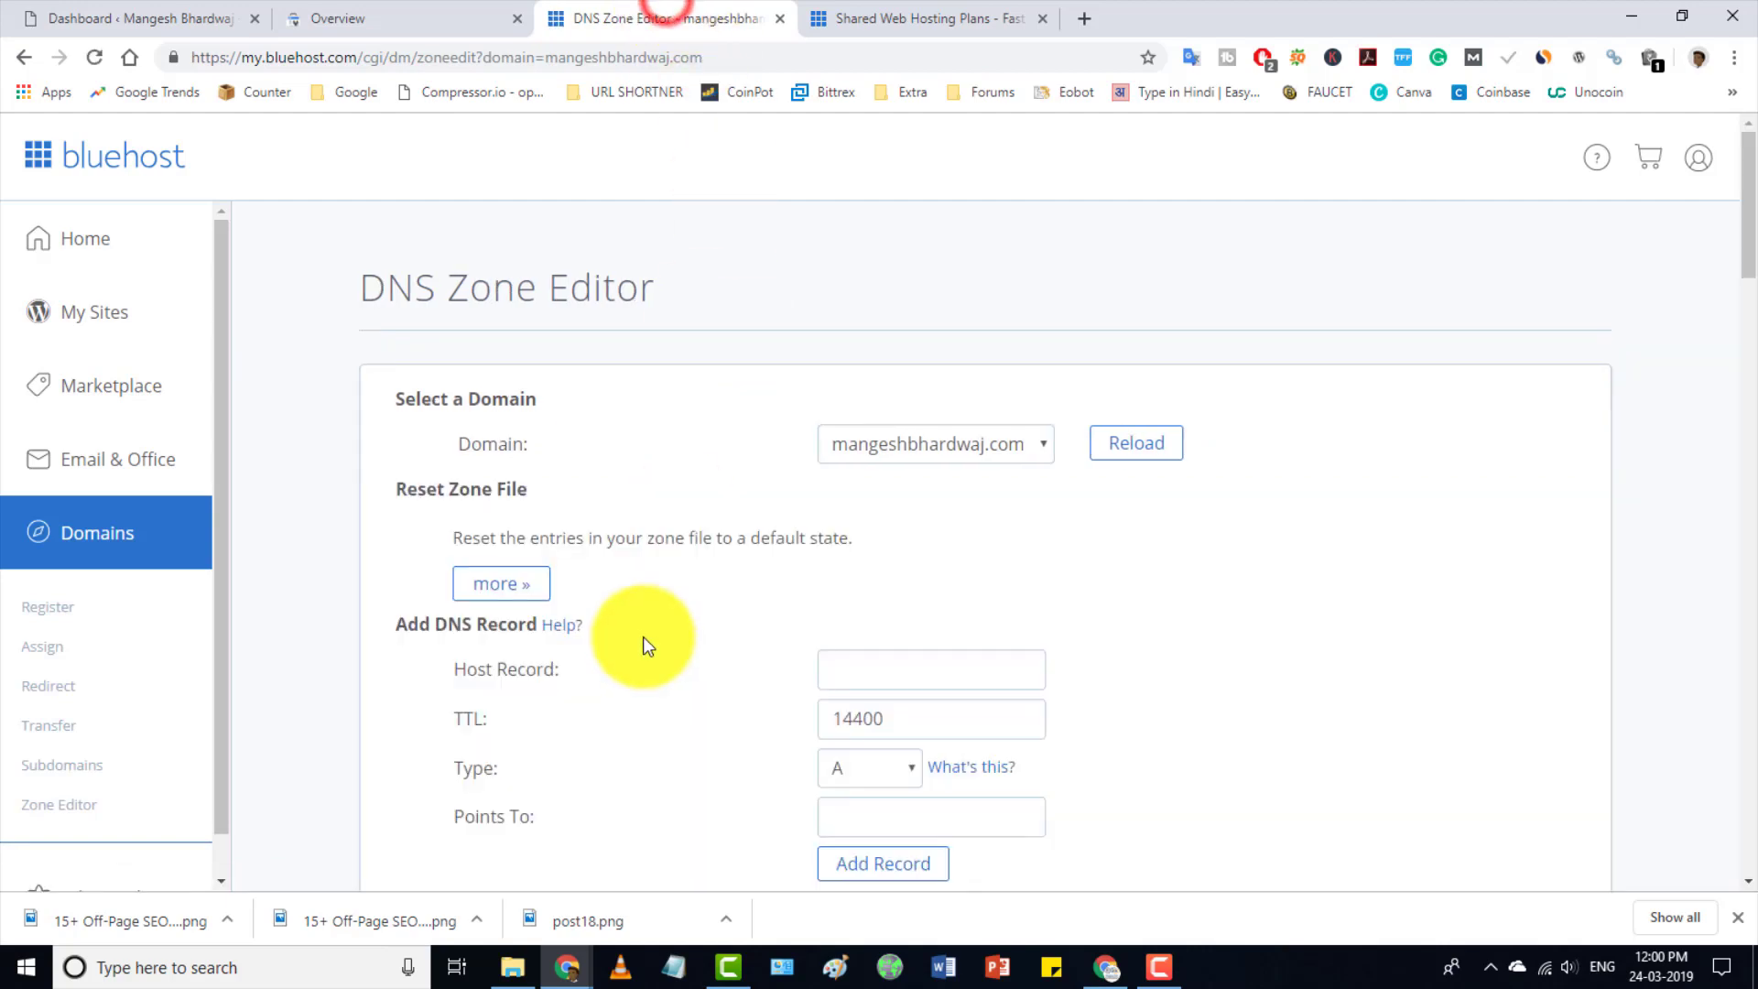
Review Search Console's instruction on copying the TXT record, and set the new DNS record's type to TXT in Bluehost.
scroll(718, 510, "down", 4)
scroll(775, 503, "up", 1)
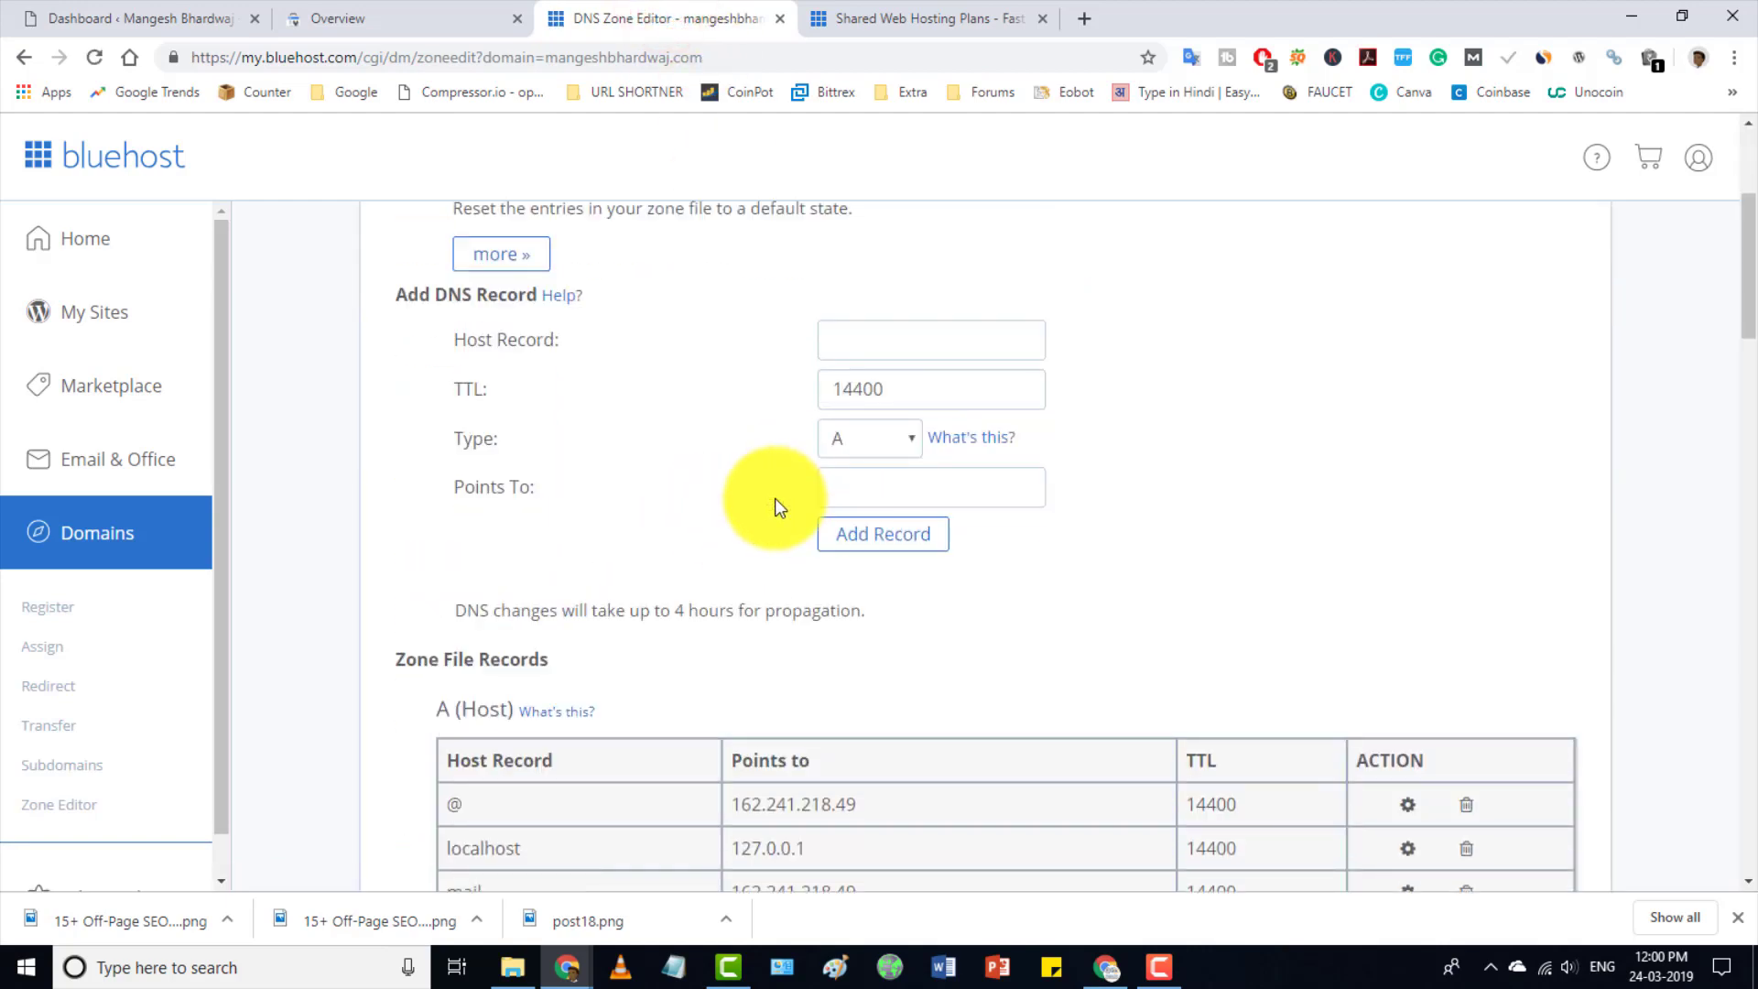
left_click(384, 17)
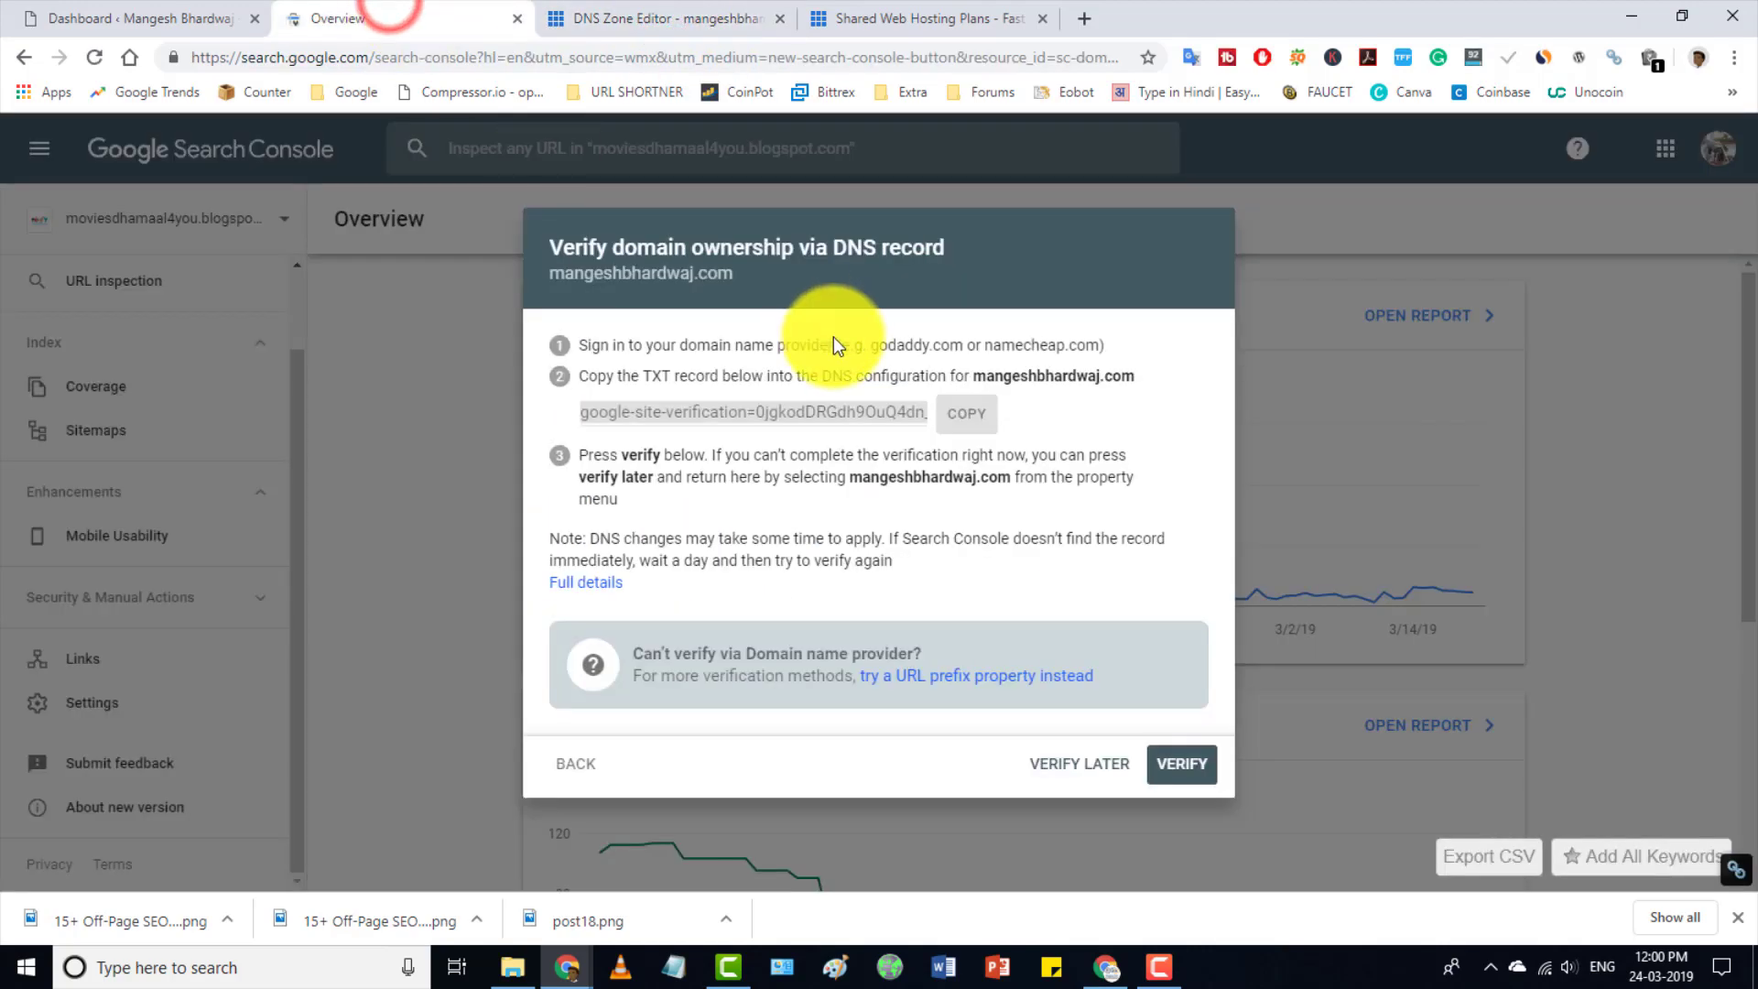
left_click(563, 362)
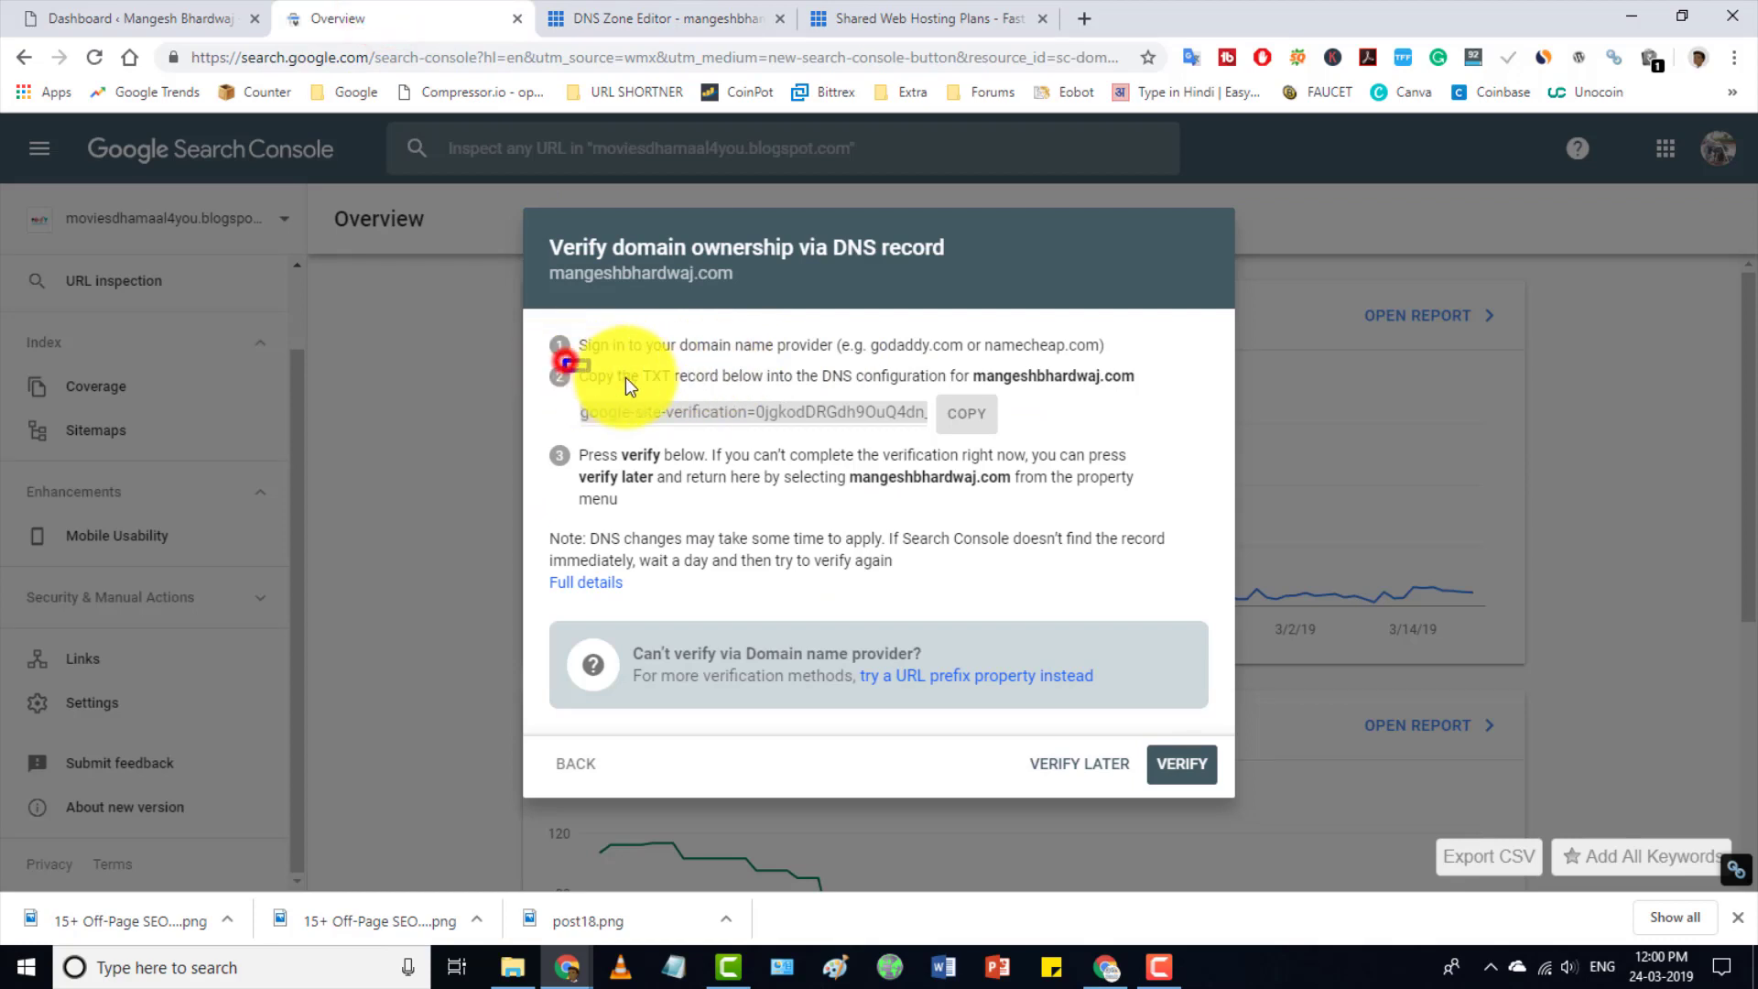
left_click_drag(881, 393, 1158, 395)
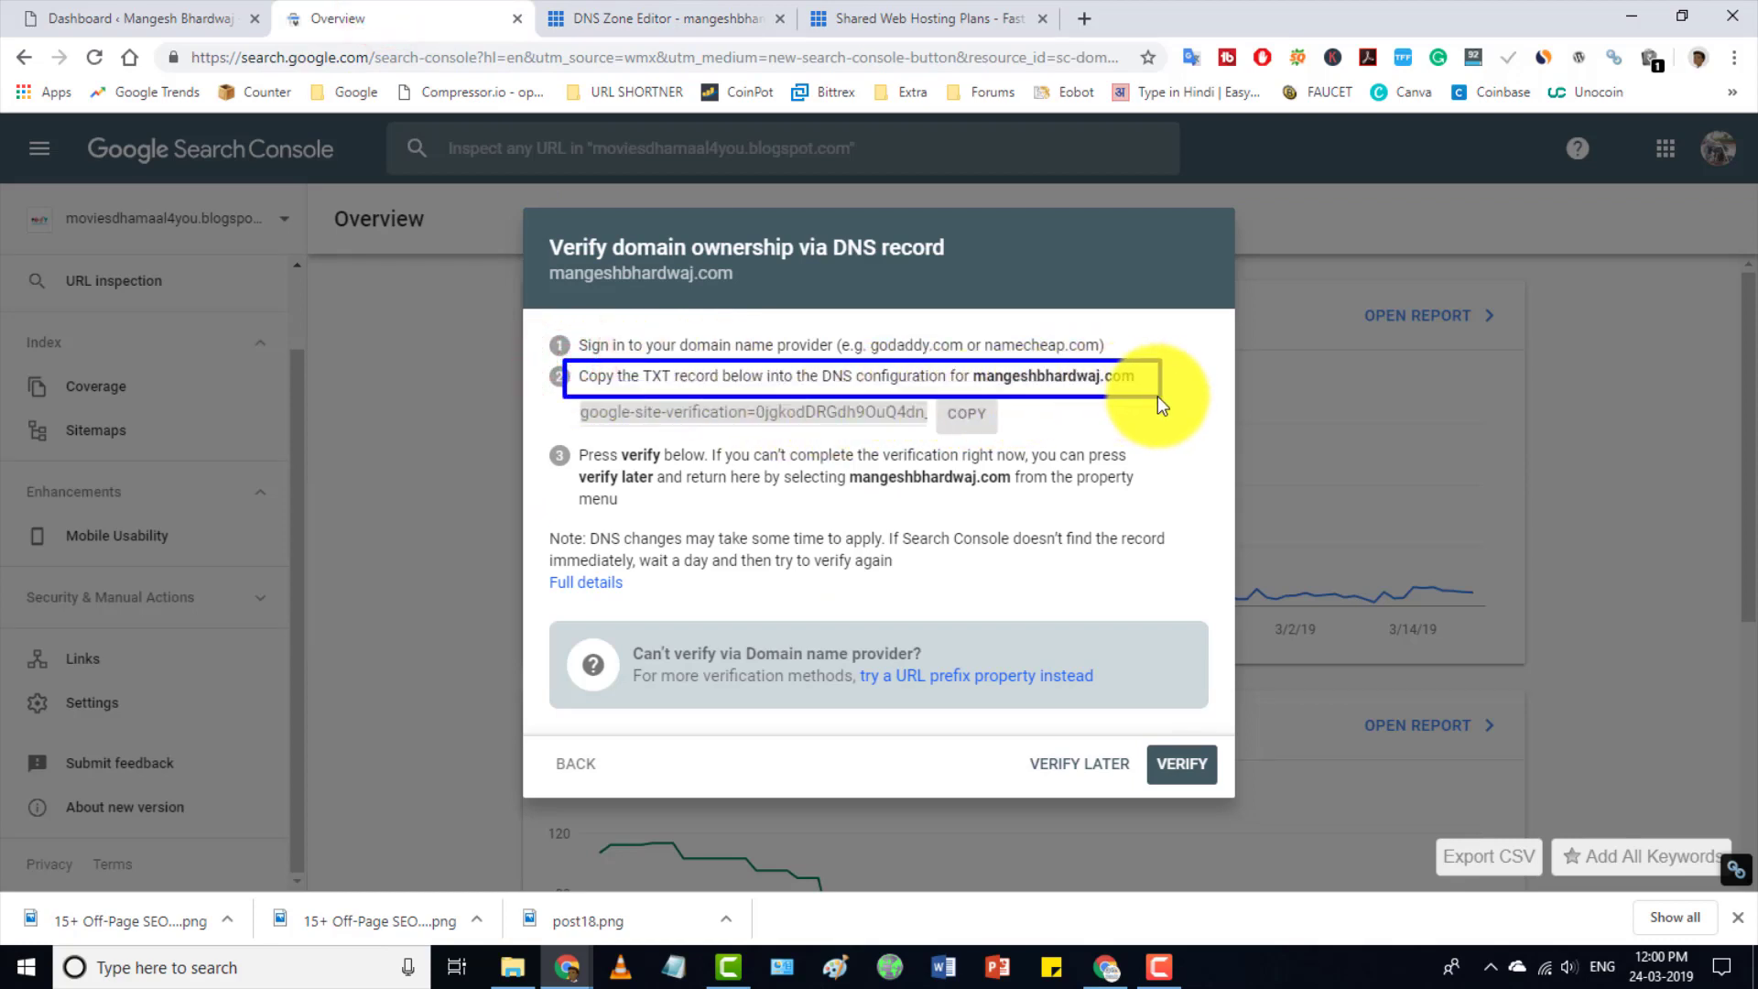
left_click(698, 11)
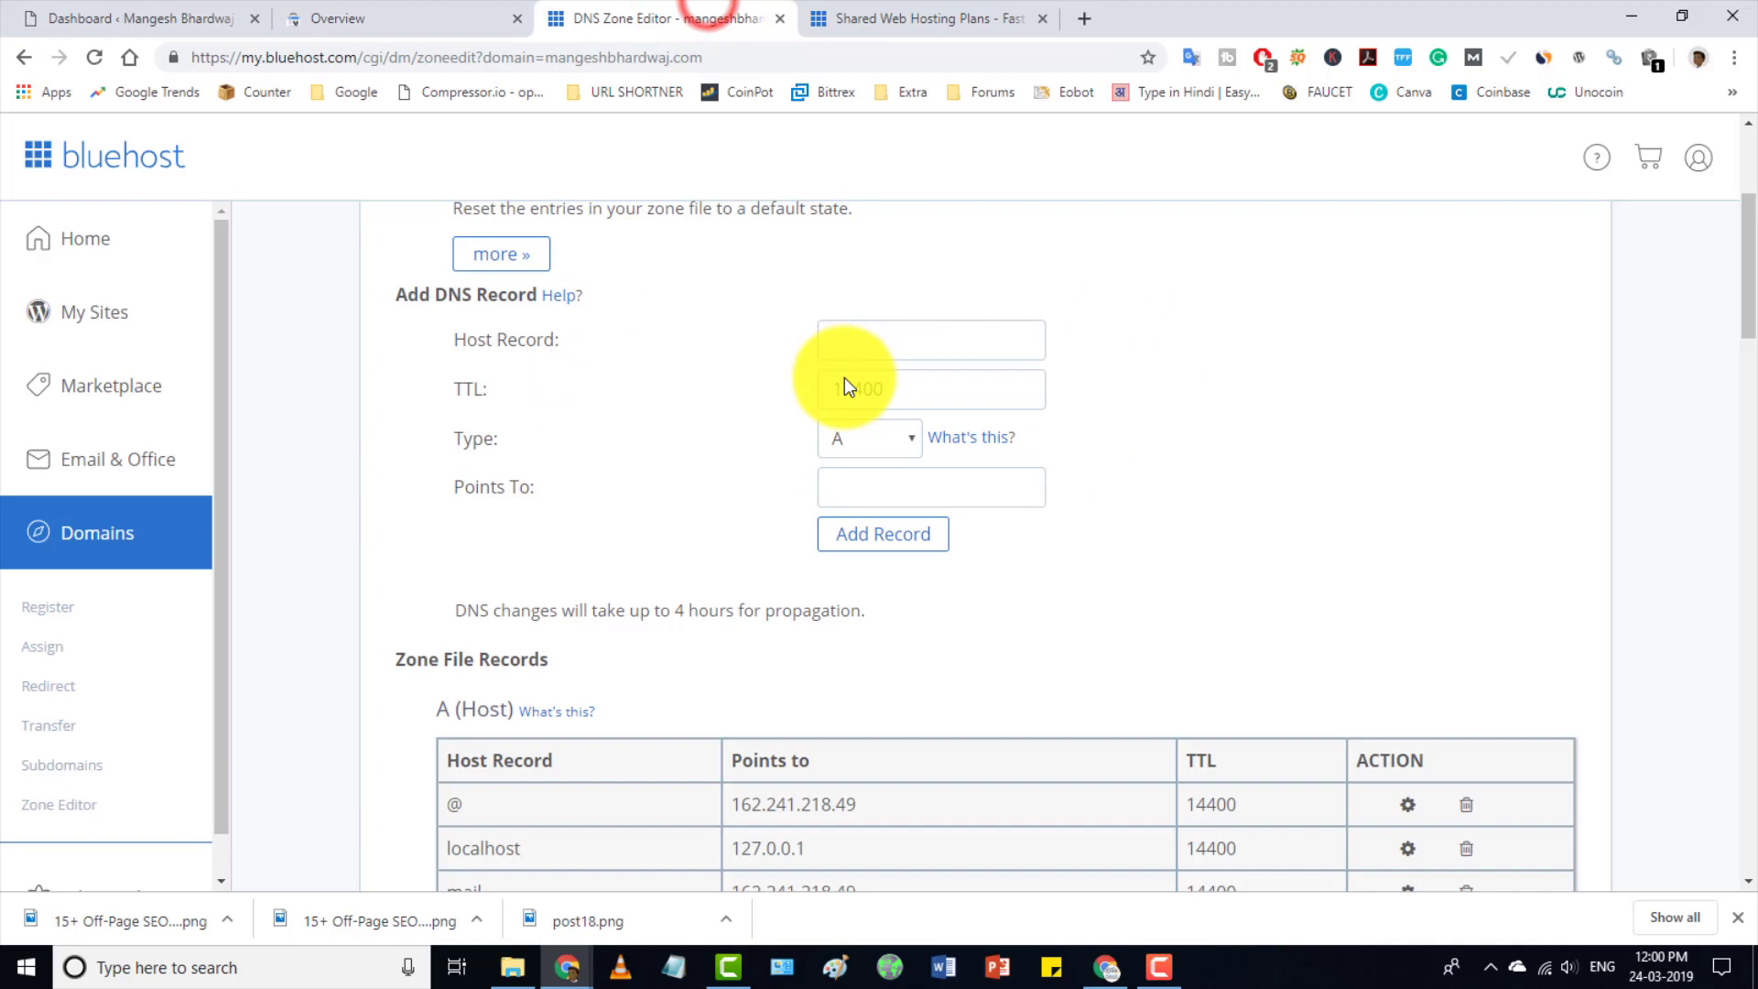
left_click(879, 437)
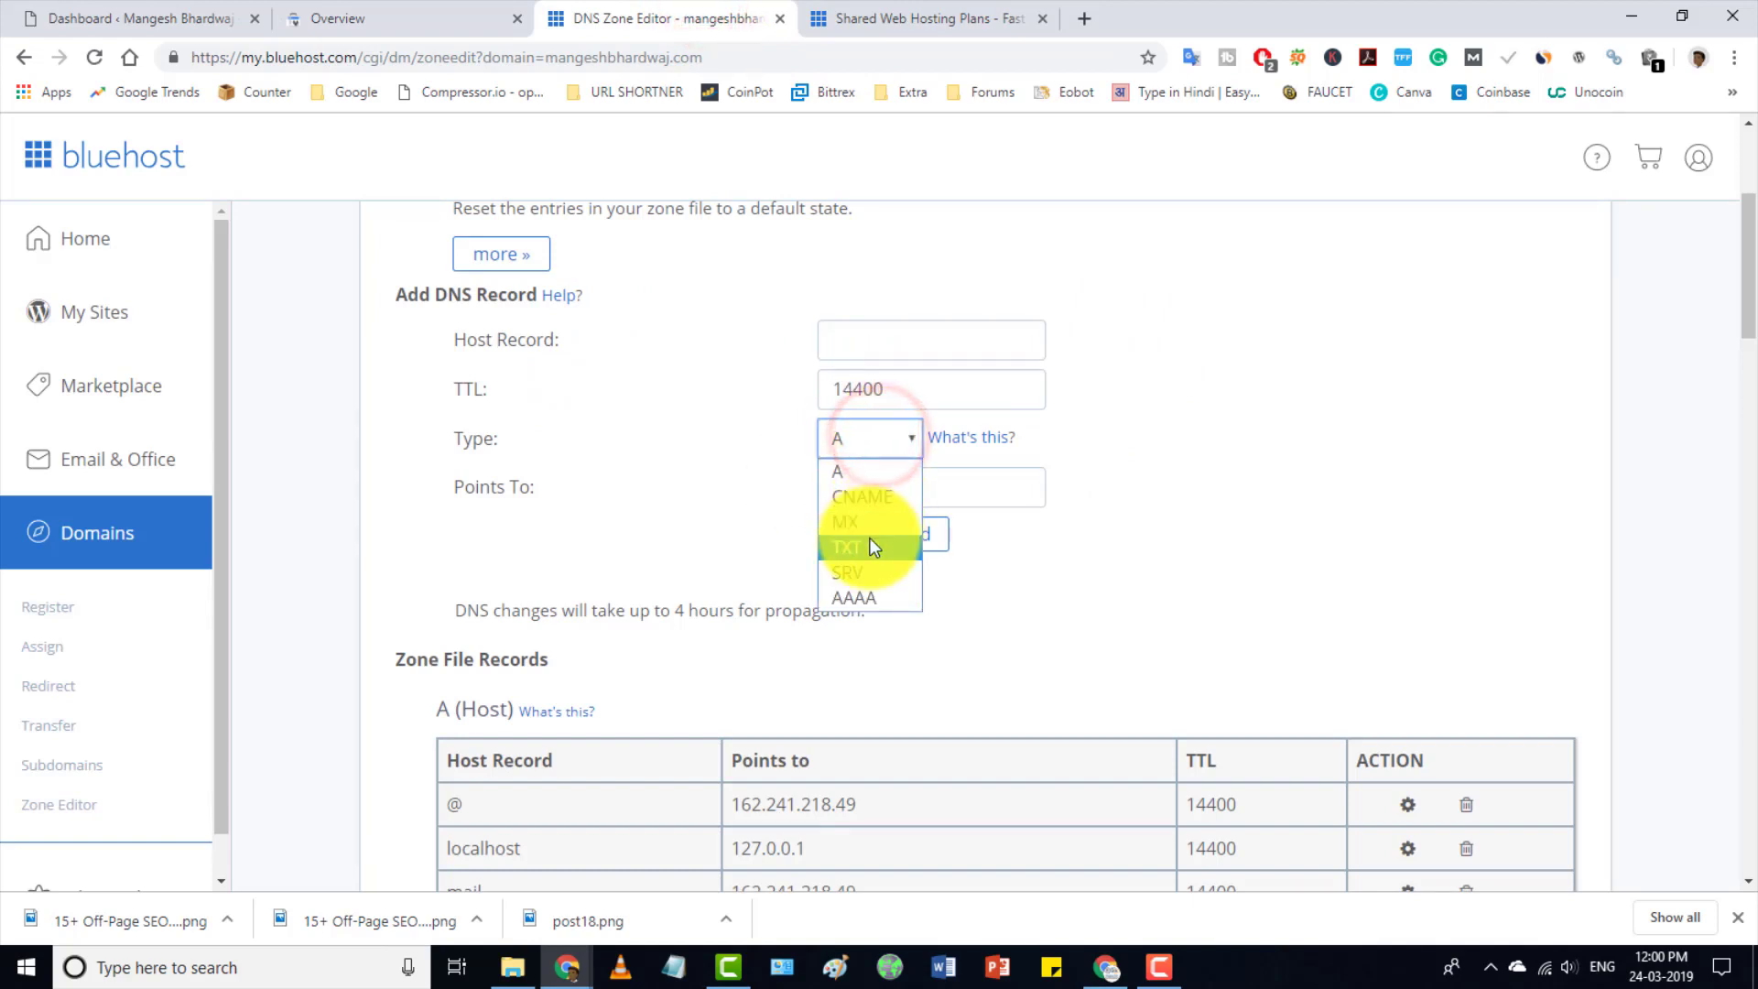
left_click(868, 540)
Copy the site verification token from Search Console and paste it as the TXT value of Bluehost's new DNS record.
left_click(366, 19)
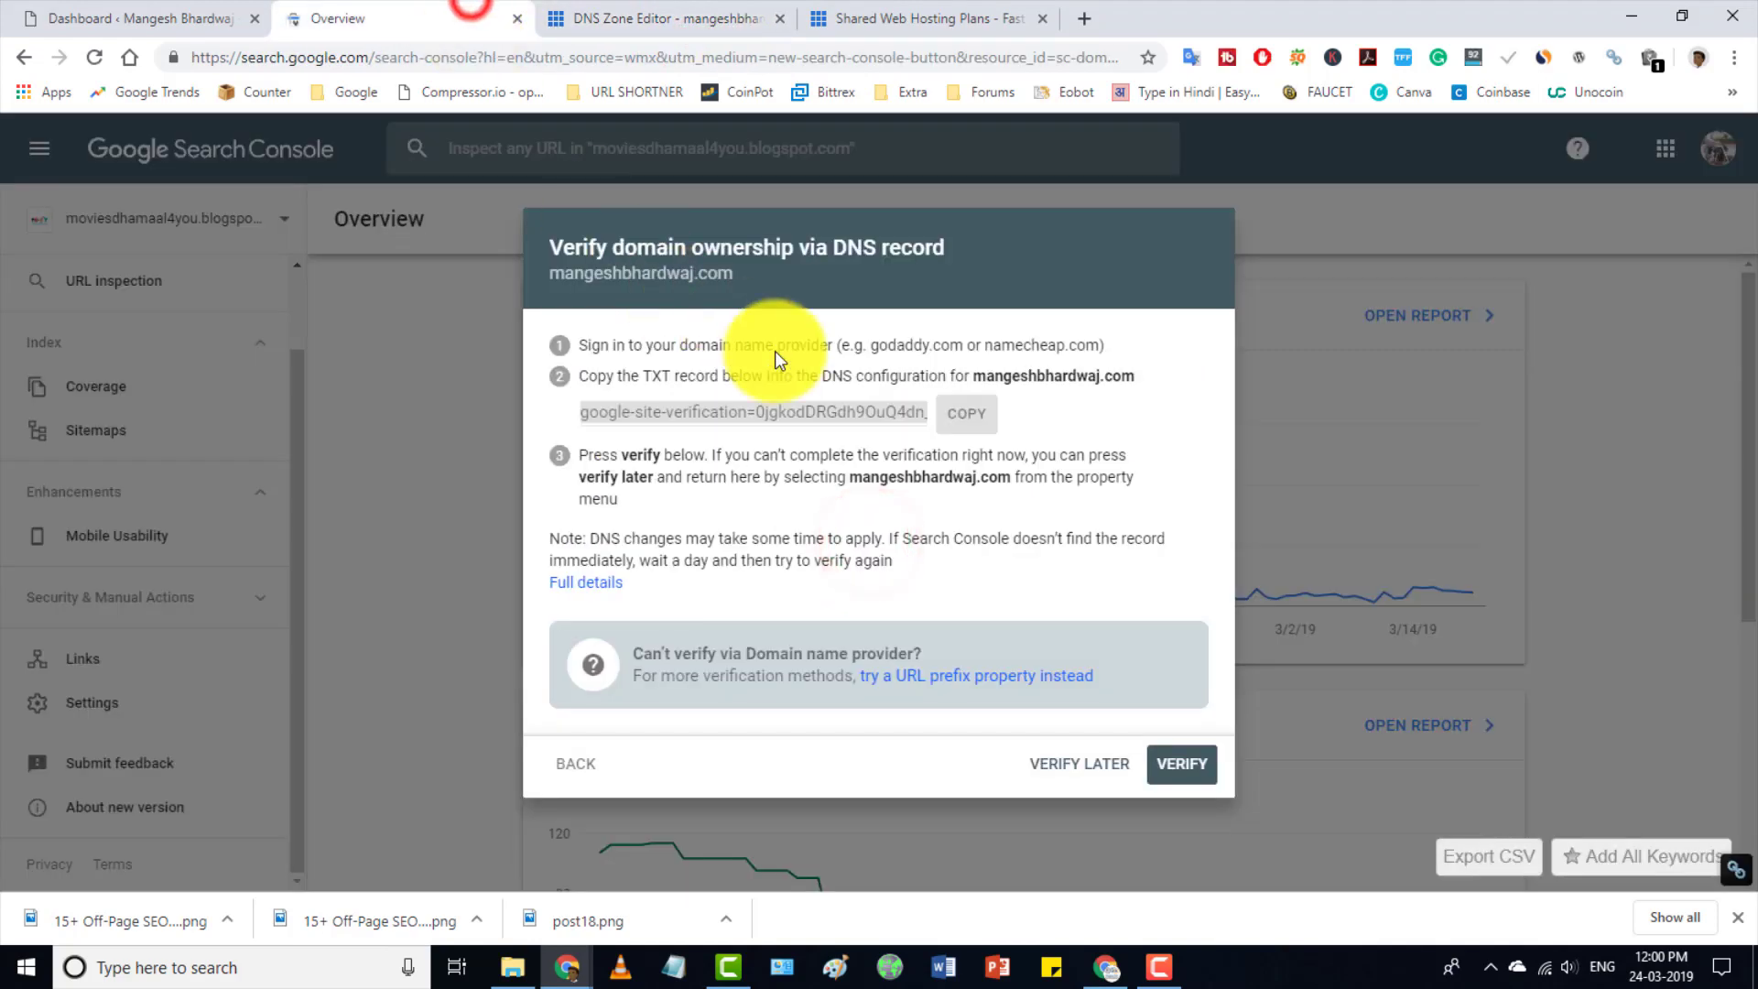
left_click(949, 412)
left_click(705, 18)
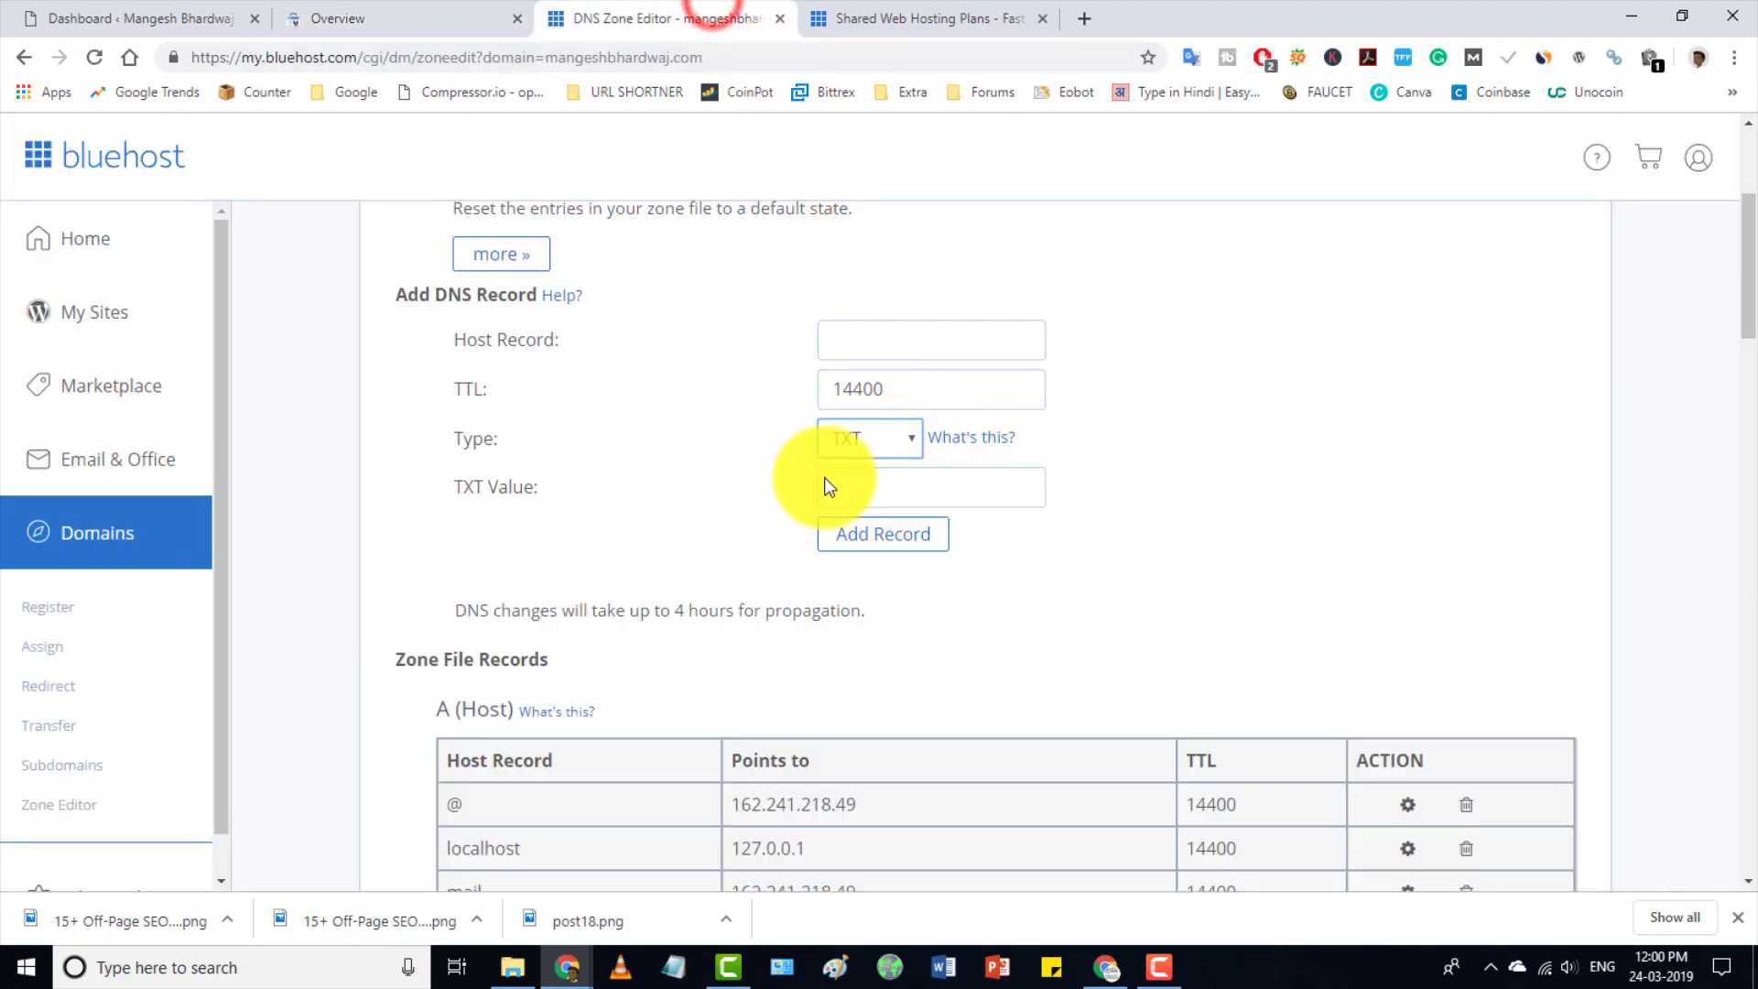
left_click(903, 487)
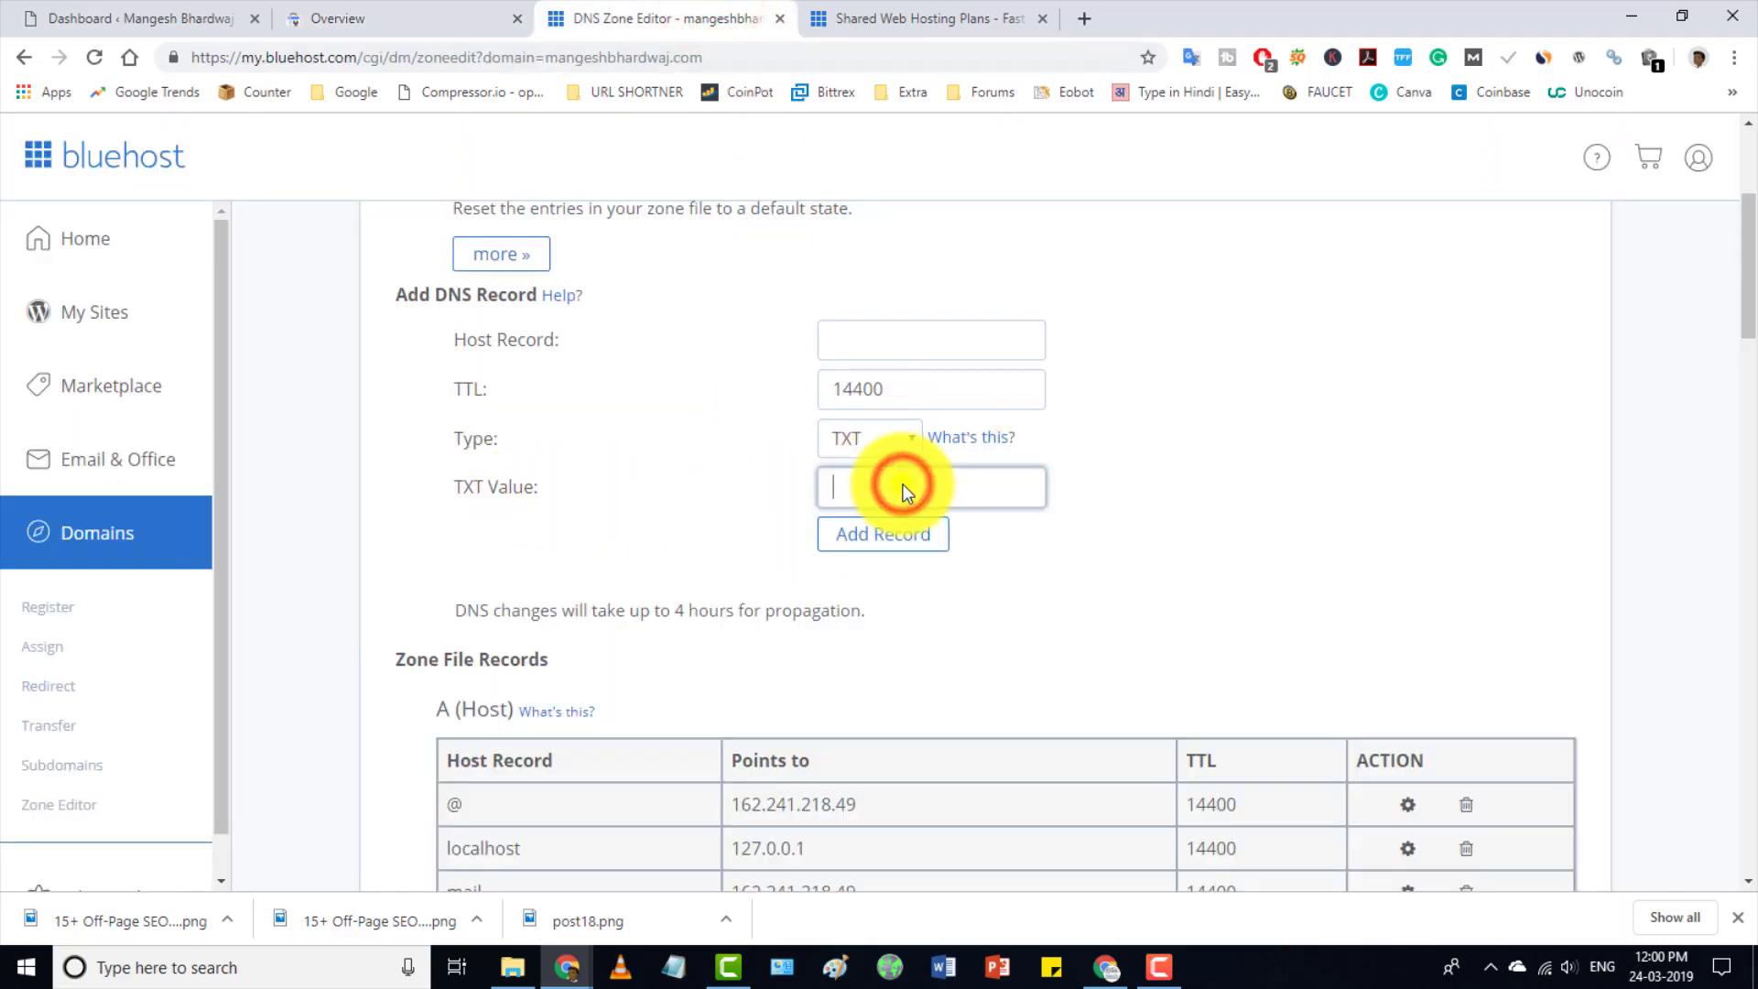
right_click(903, 491)
left_click(970, 655)
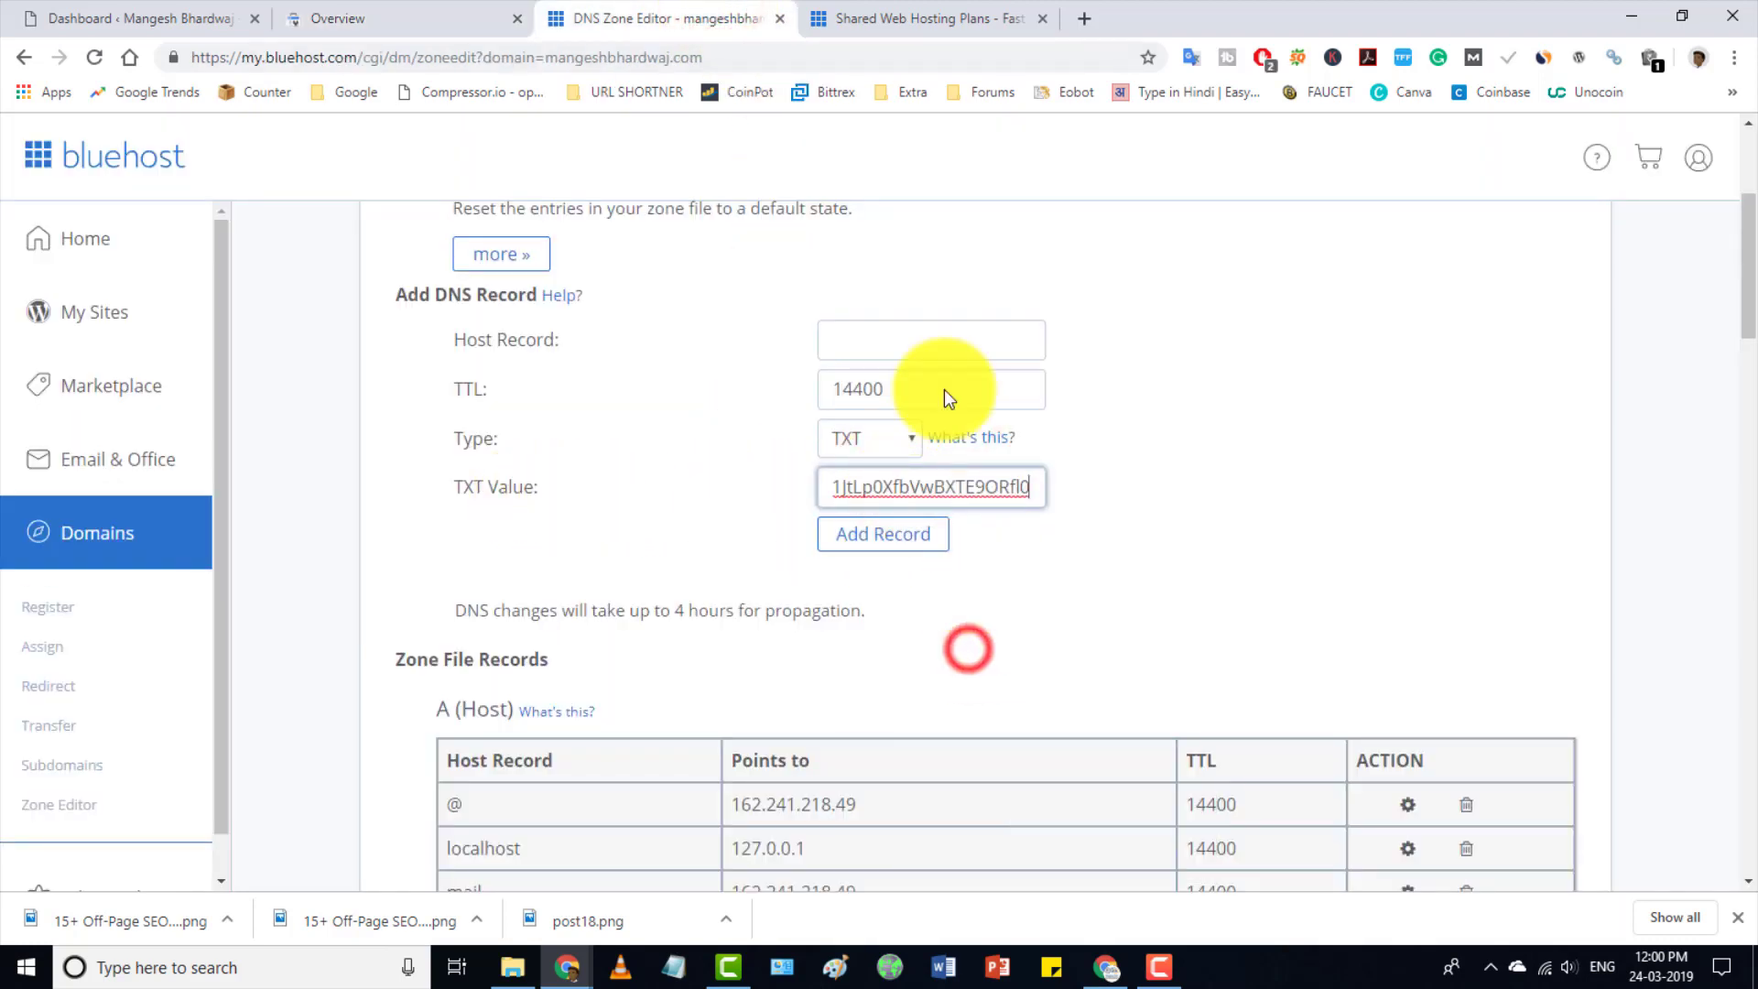
Enter the blog's bare domain as the host record and add the TXT record to the zone.
left_click(871, 348)
type("mang")
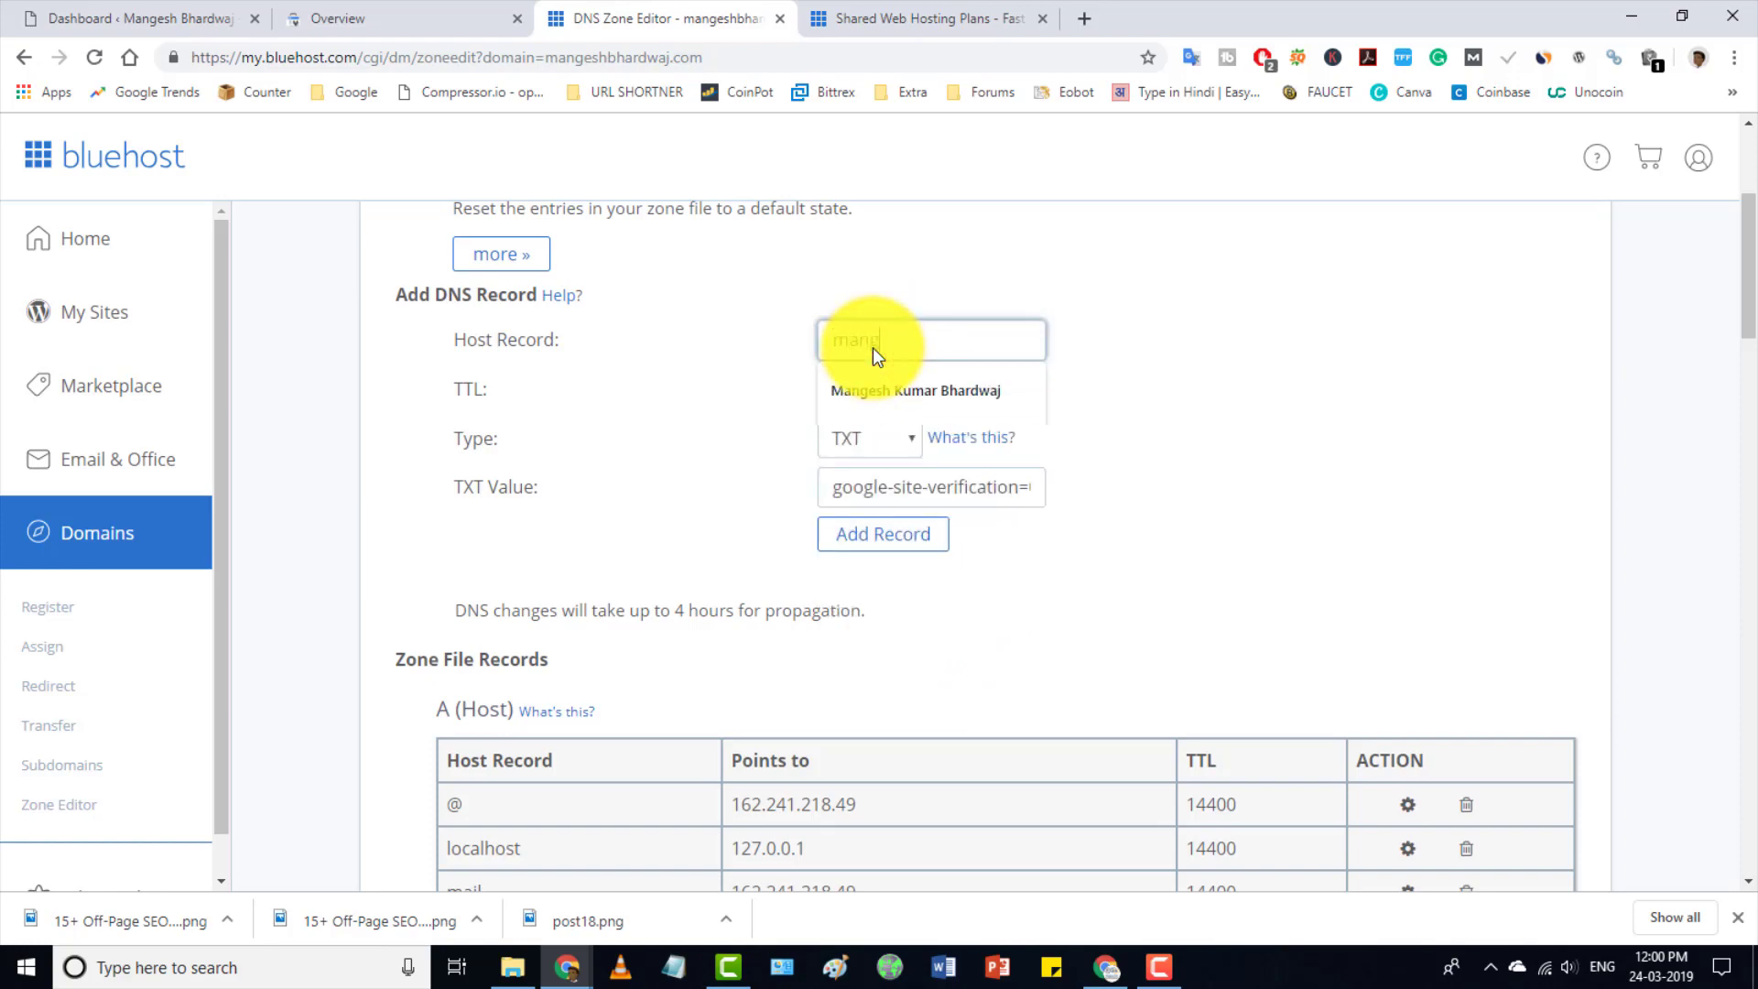
type("eshbhard")
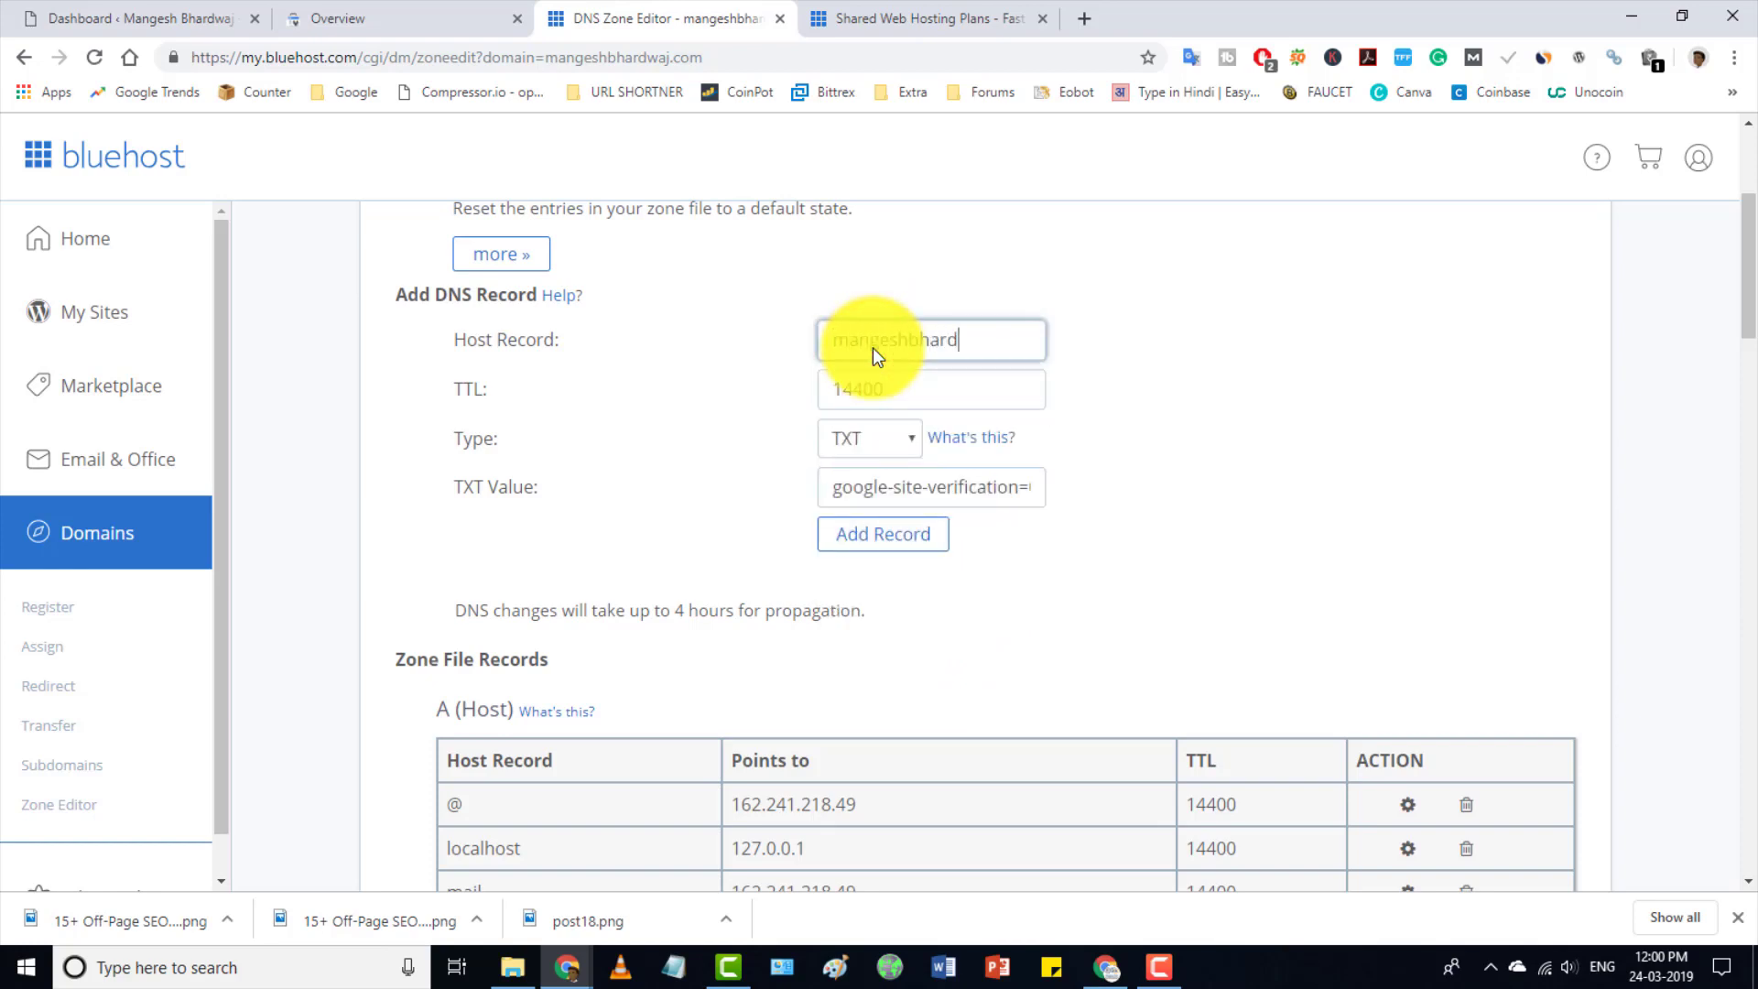
type("waj.com")
left_click(899, 536)
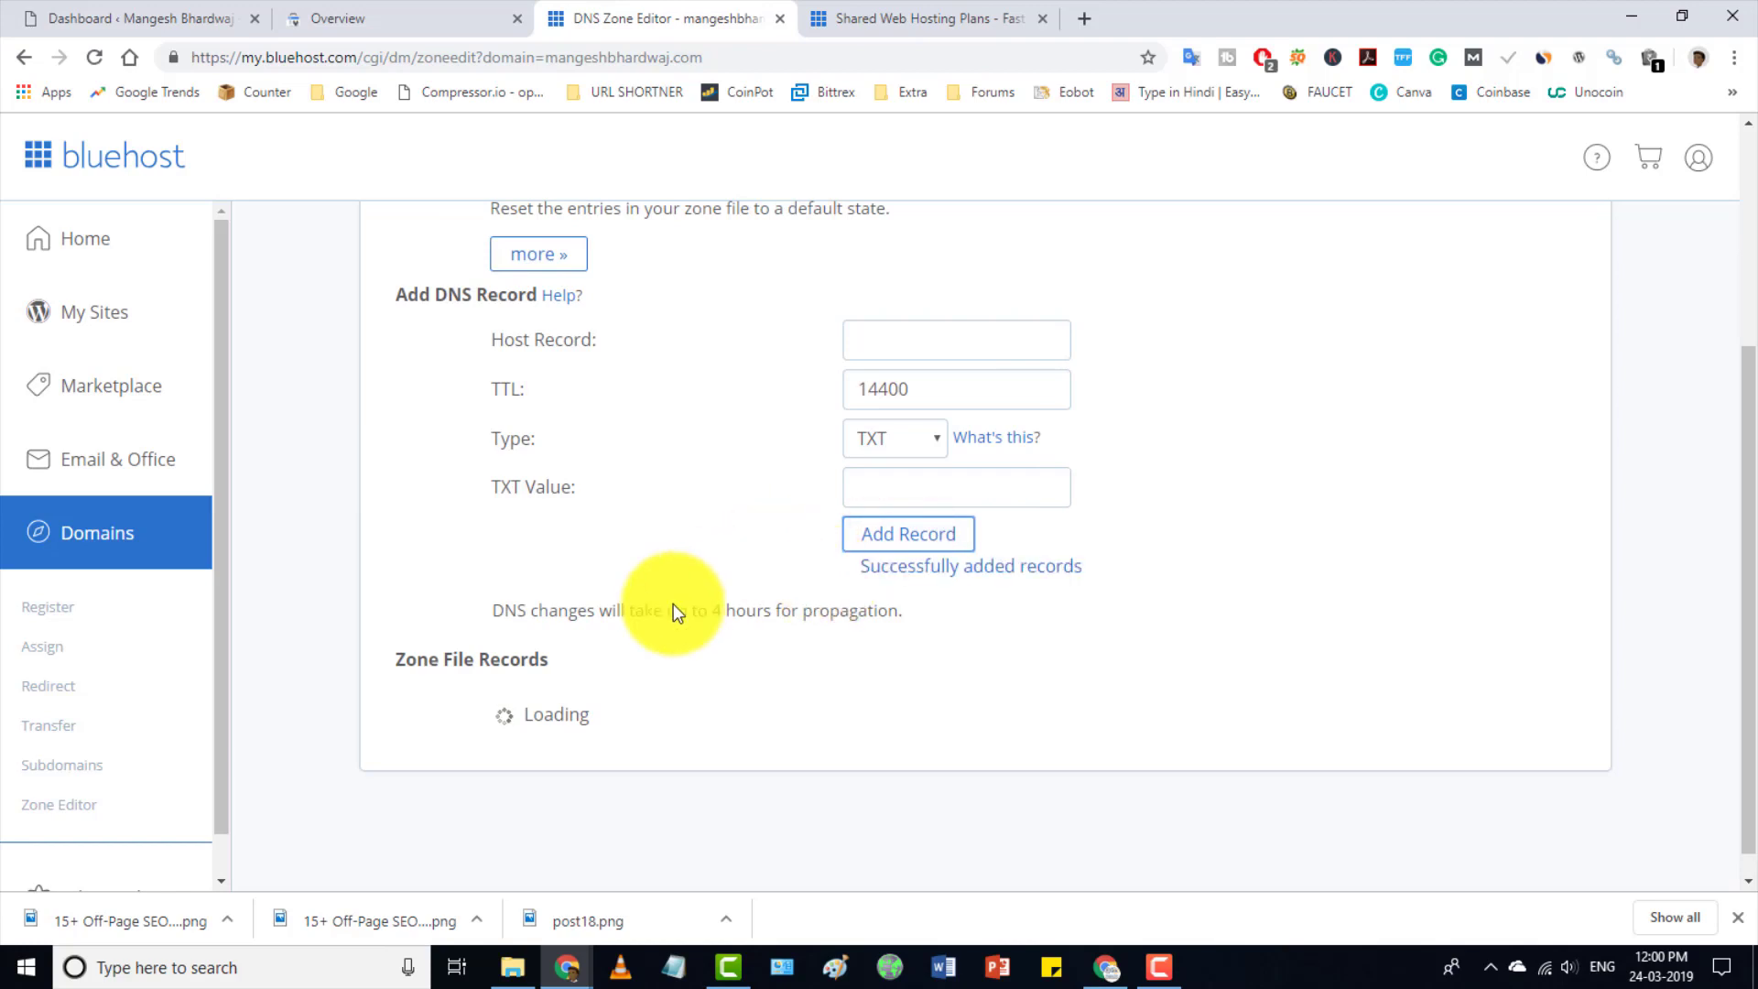
Examine the zone file's TXT records for the newly added Google site verification entry.
scroll(685, 561, "down", 7)
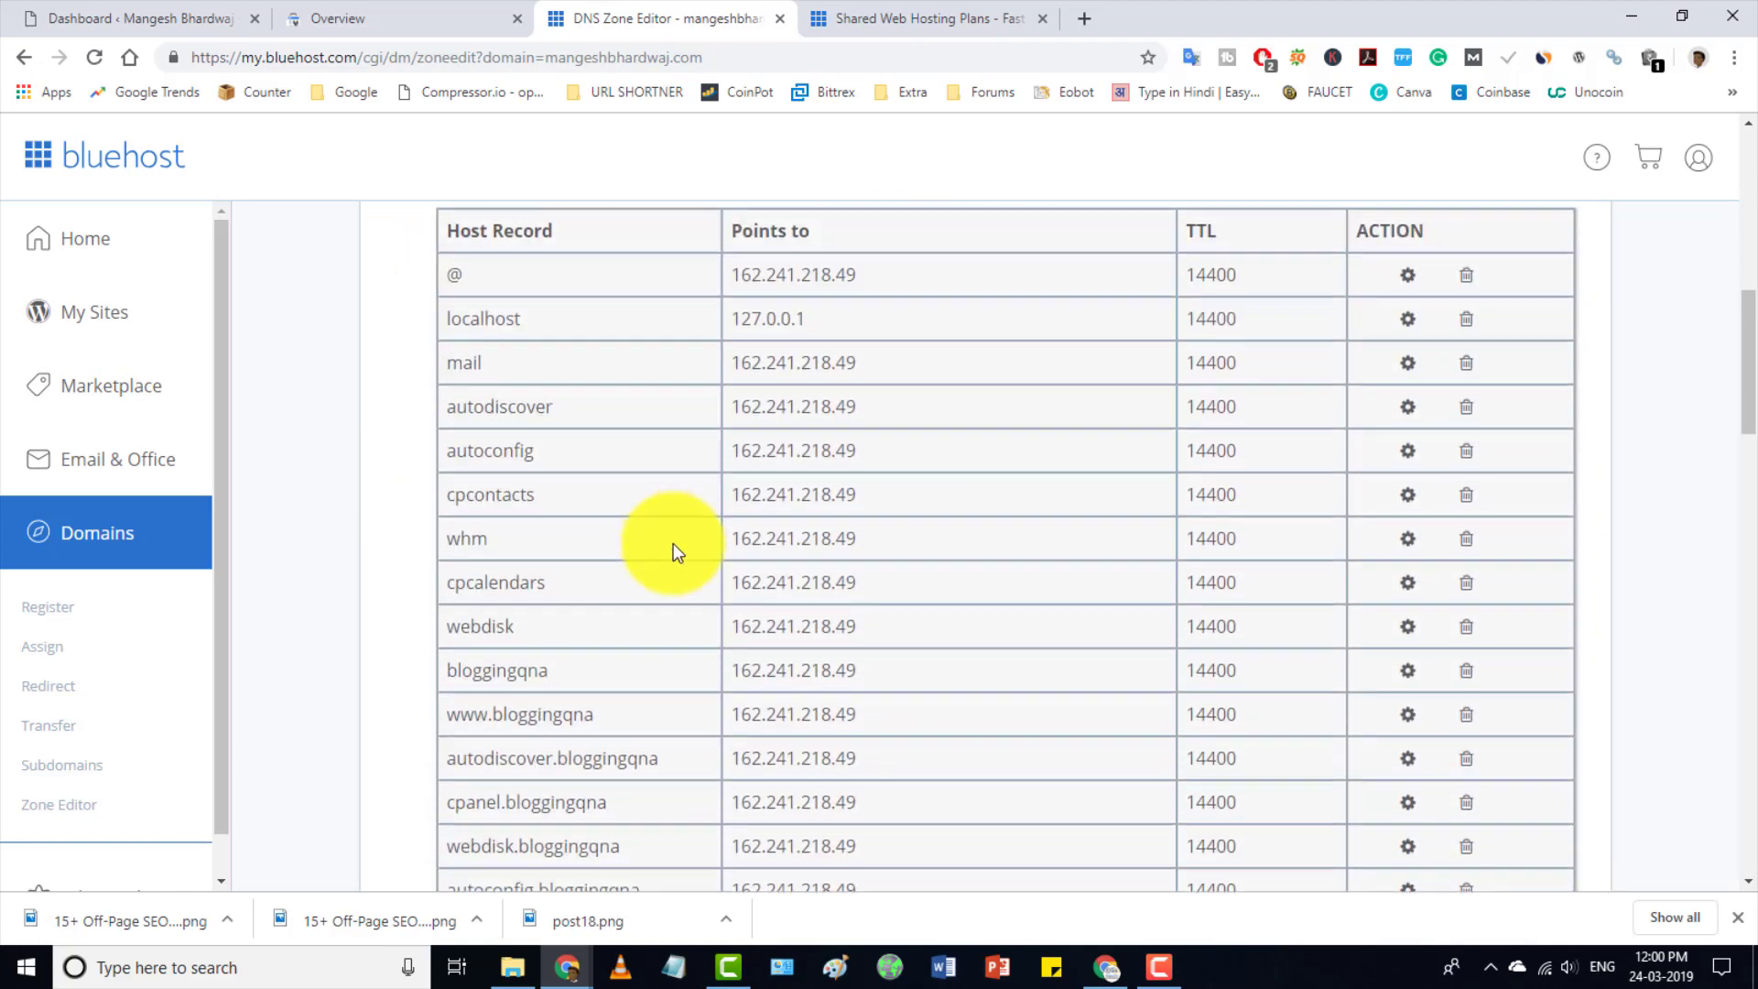
scroll(694, 586, "down", 15)
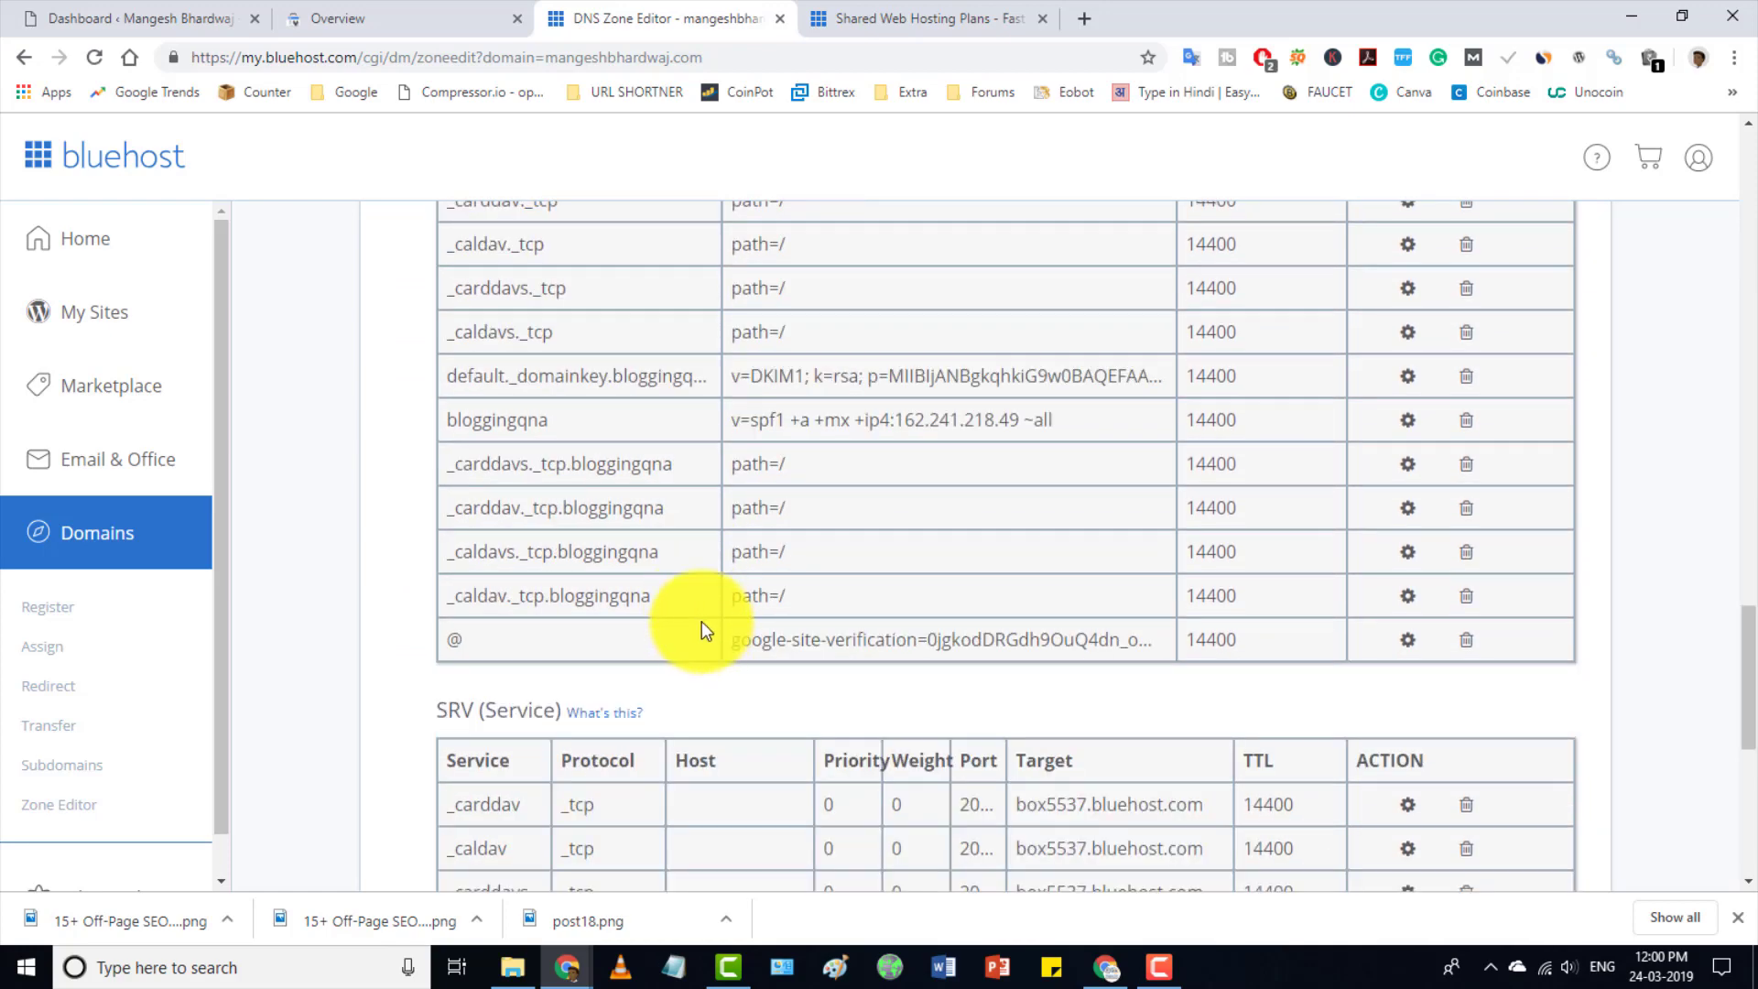
left_click_drag(703, 624, 1170, 674)
scroll(739, 448, "up", 8)
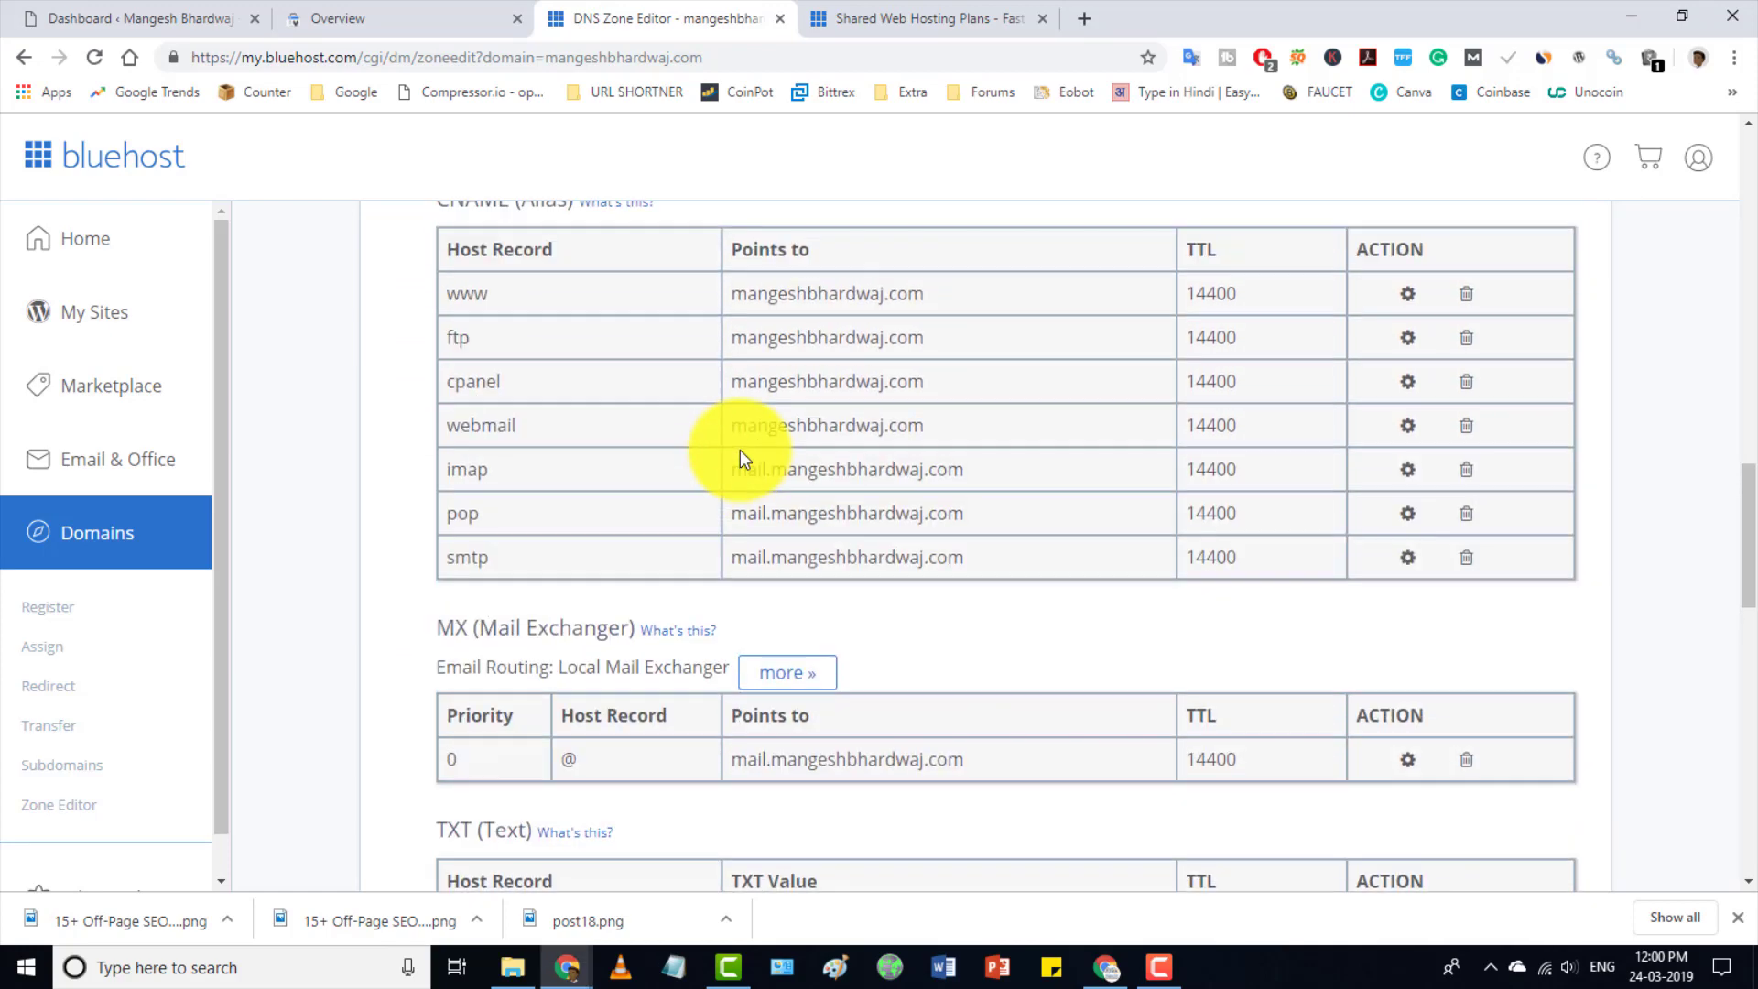
scroll(737, 451, "up", 8)
scroll(734, 454, "down", 10)
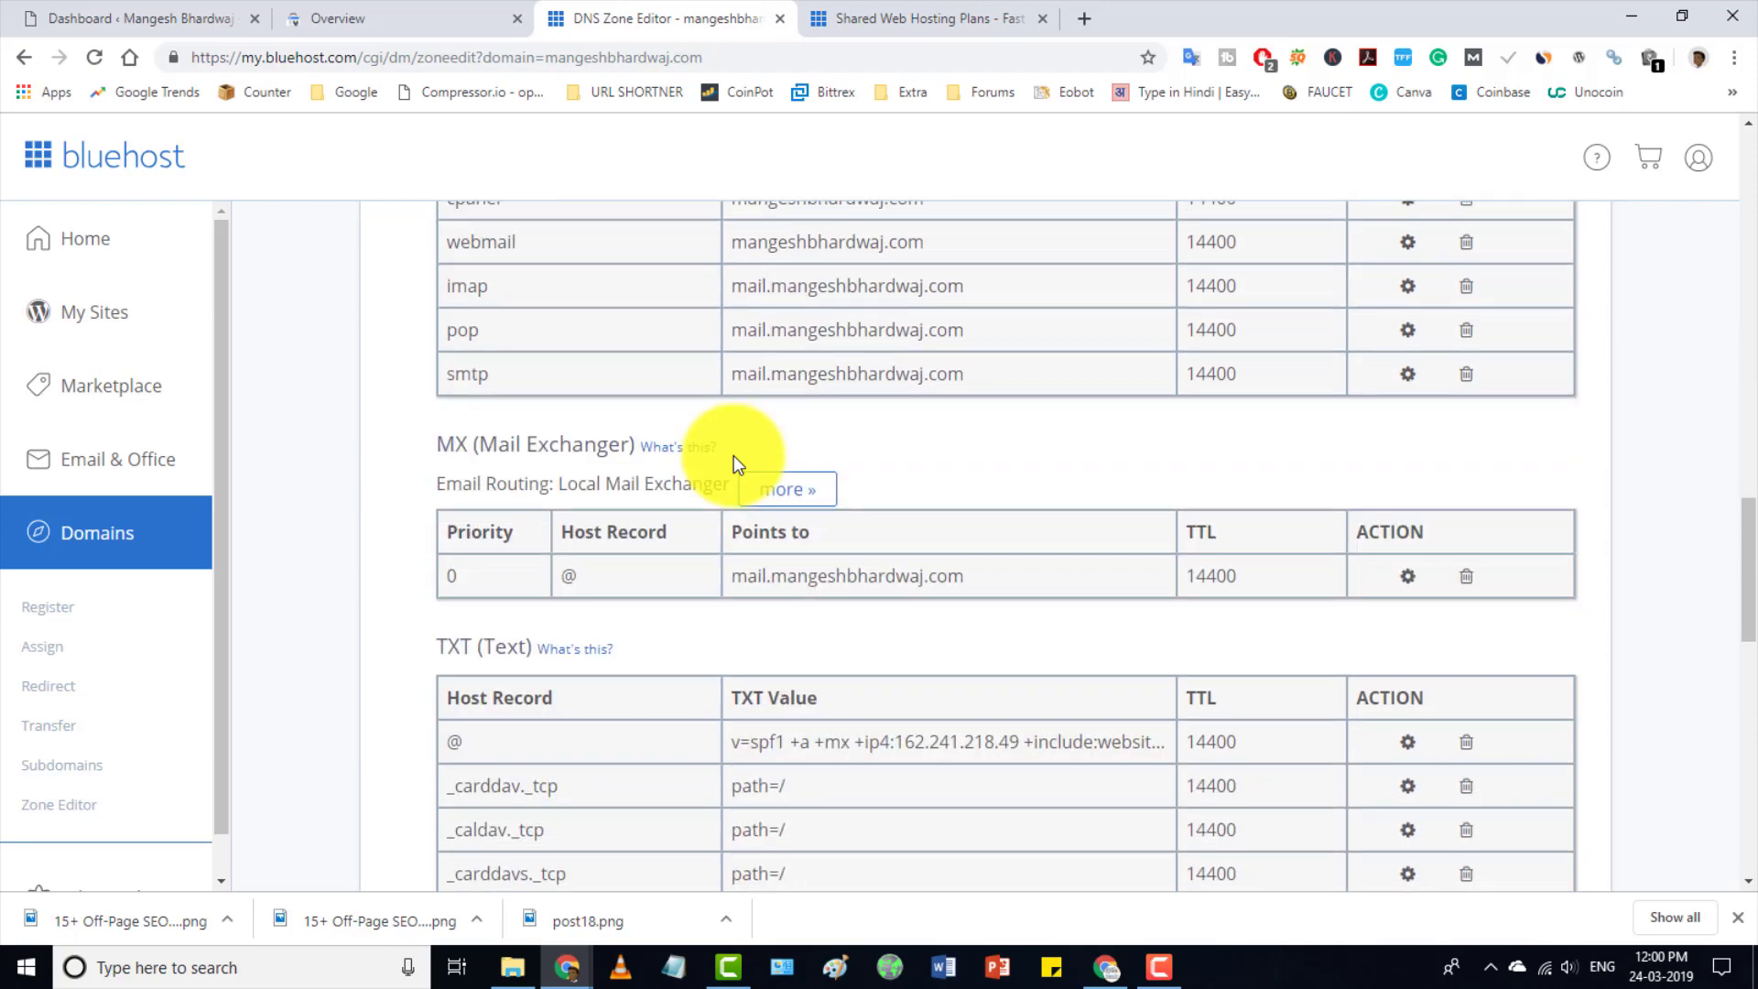
scroll(734, 454, "up", 8)
Return to Search Console, review the final verification instruction, and try to verify ownership of the blog's domain via its DNS record.
left_click(354, 18)
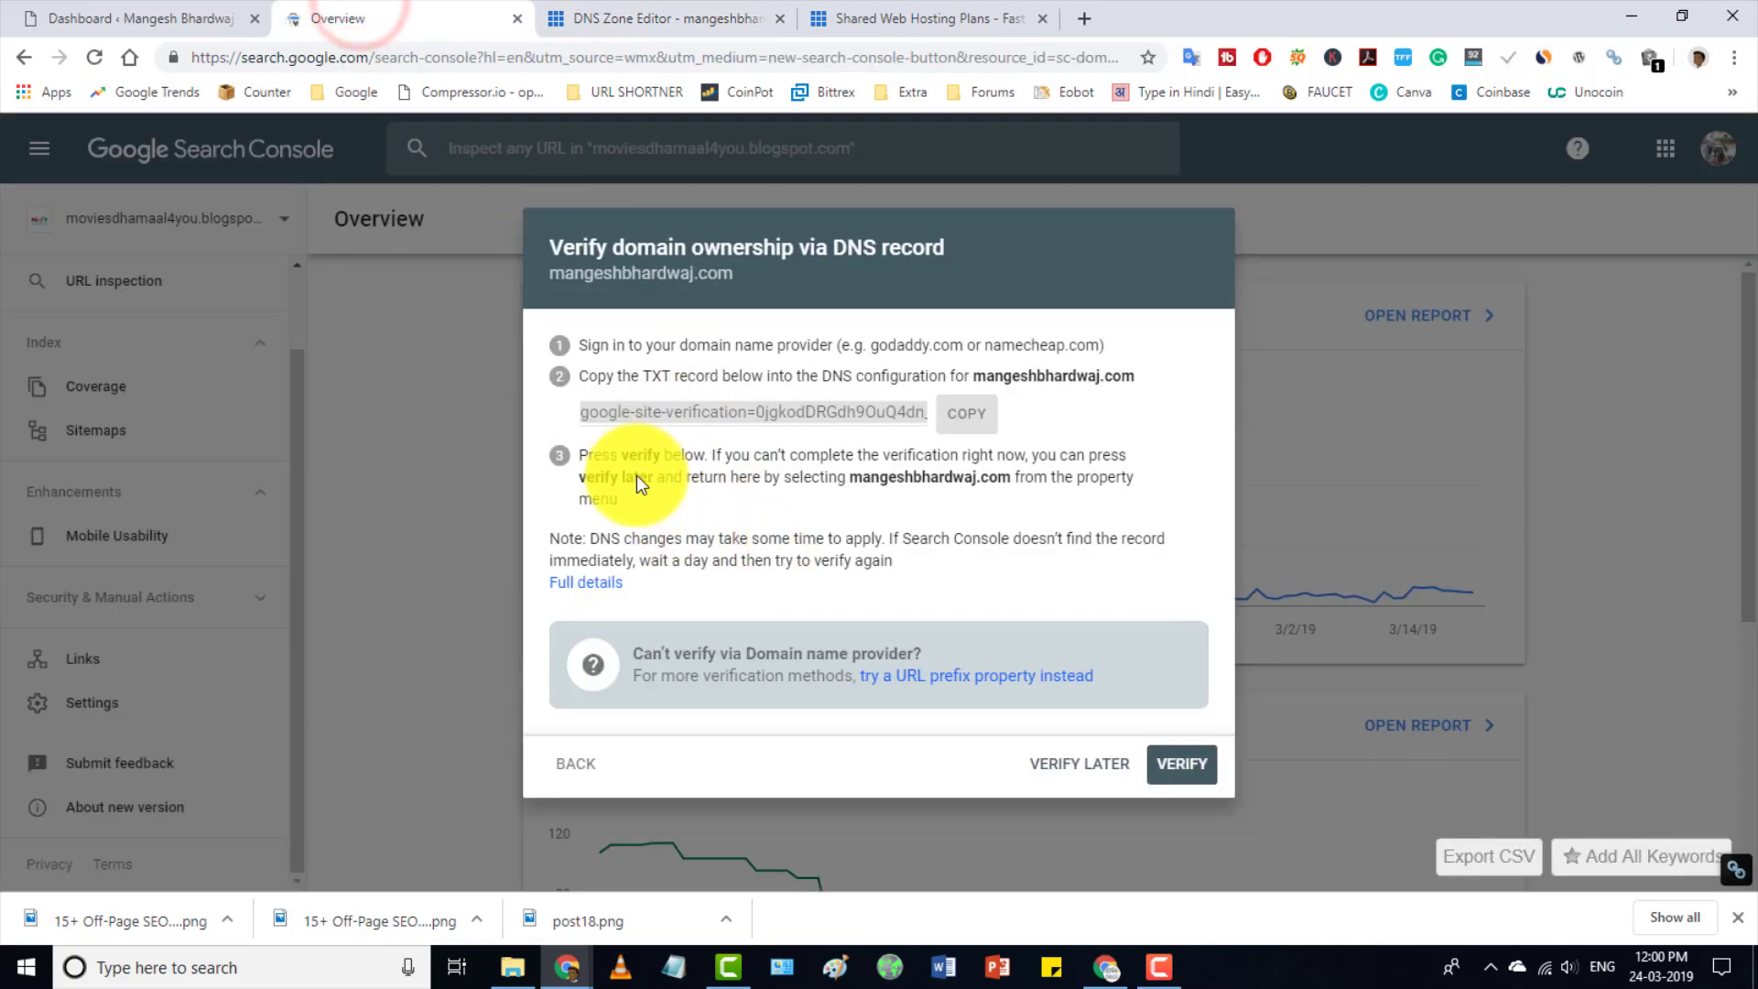
triple_click(591, 457)
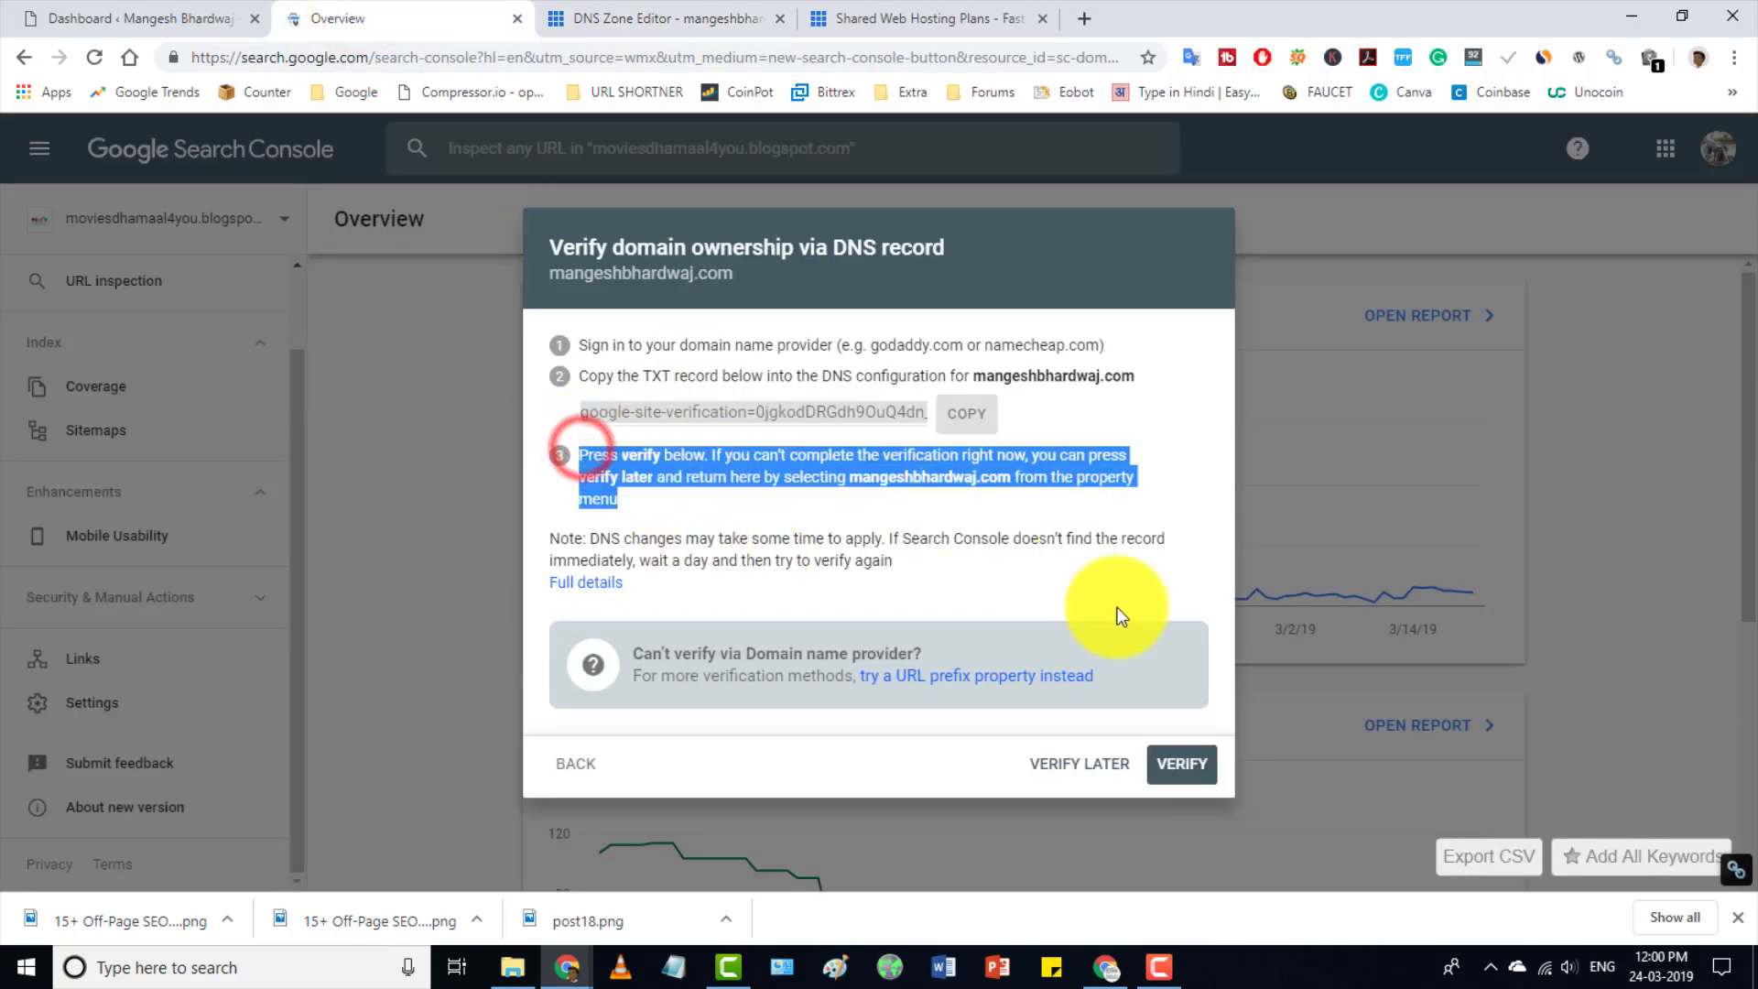
left_click(1186, 764)
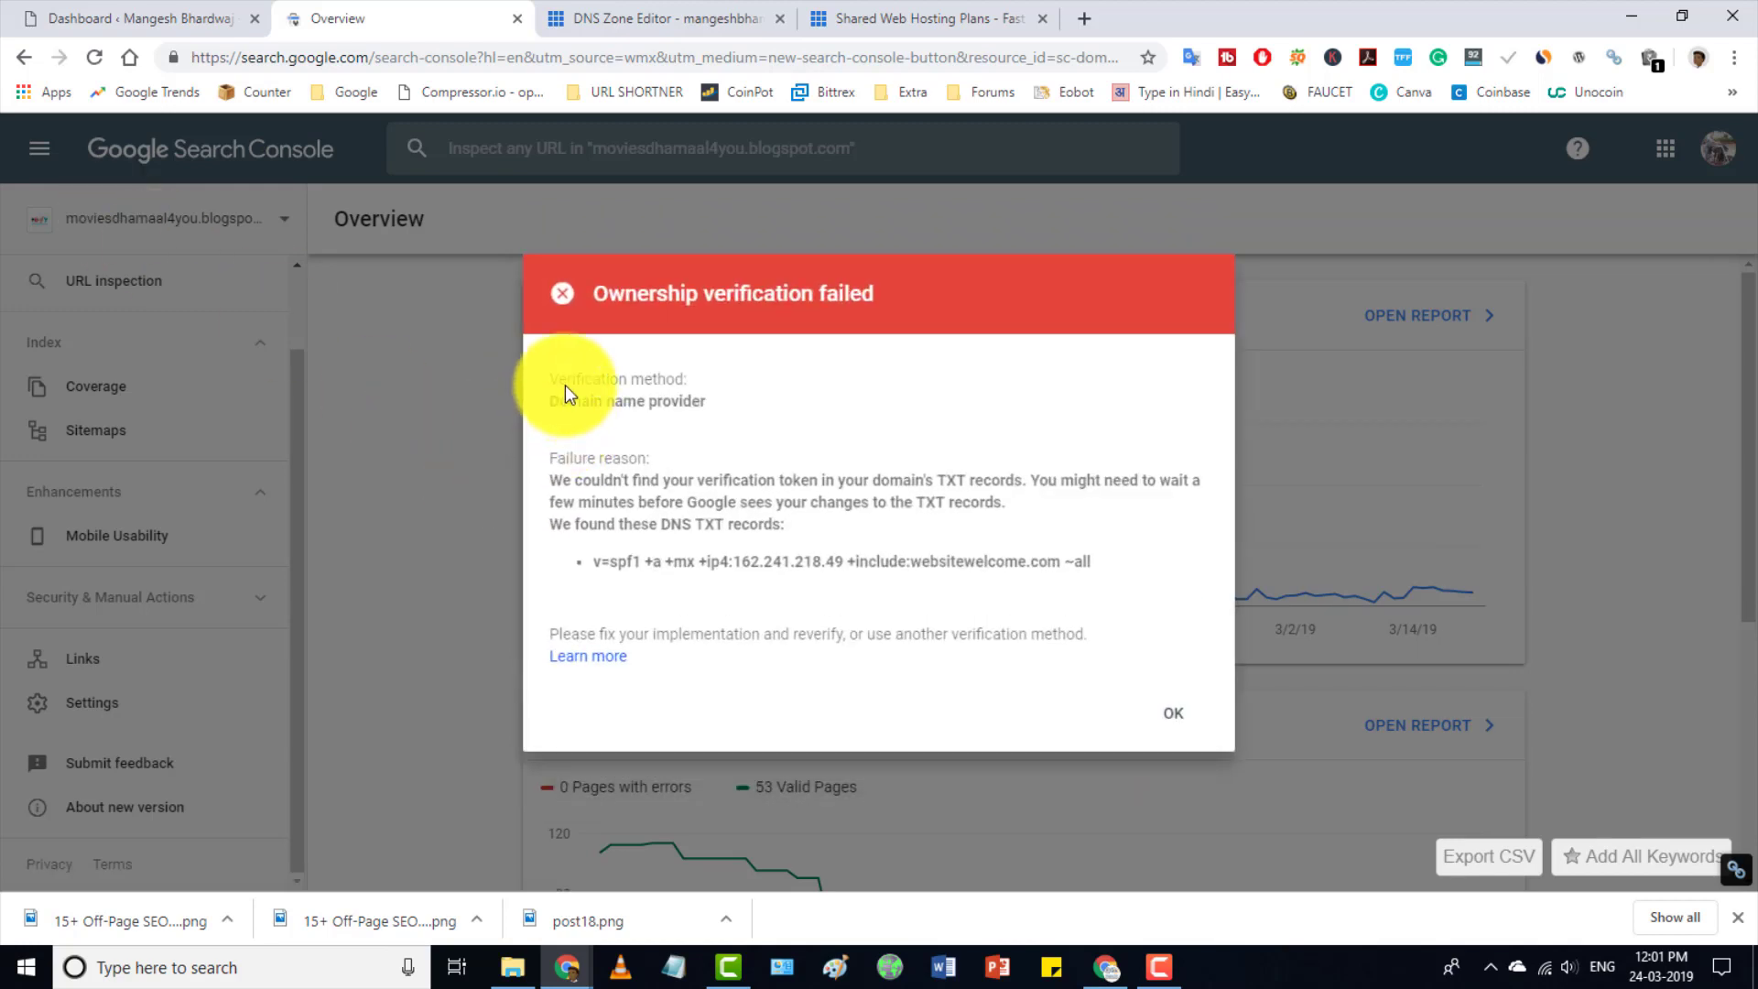
Examine the verification method, failure reason and detected DNS TXT records in the ownership verification report.
mouse_move(541, 360)
left_mouse_down()
mouse_move(724, 417)
mouse_move(910, 442)
mouse_move(915, 424)
left_mouse_up()
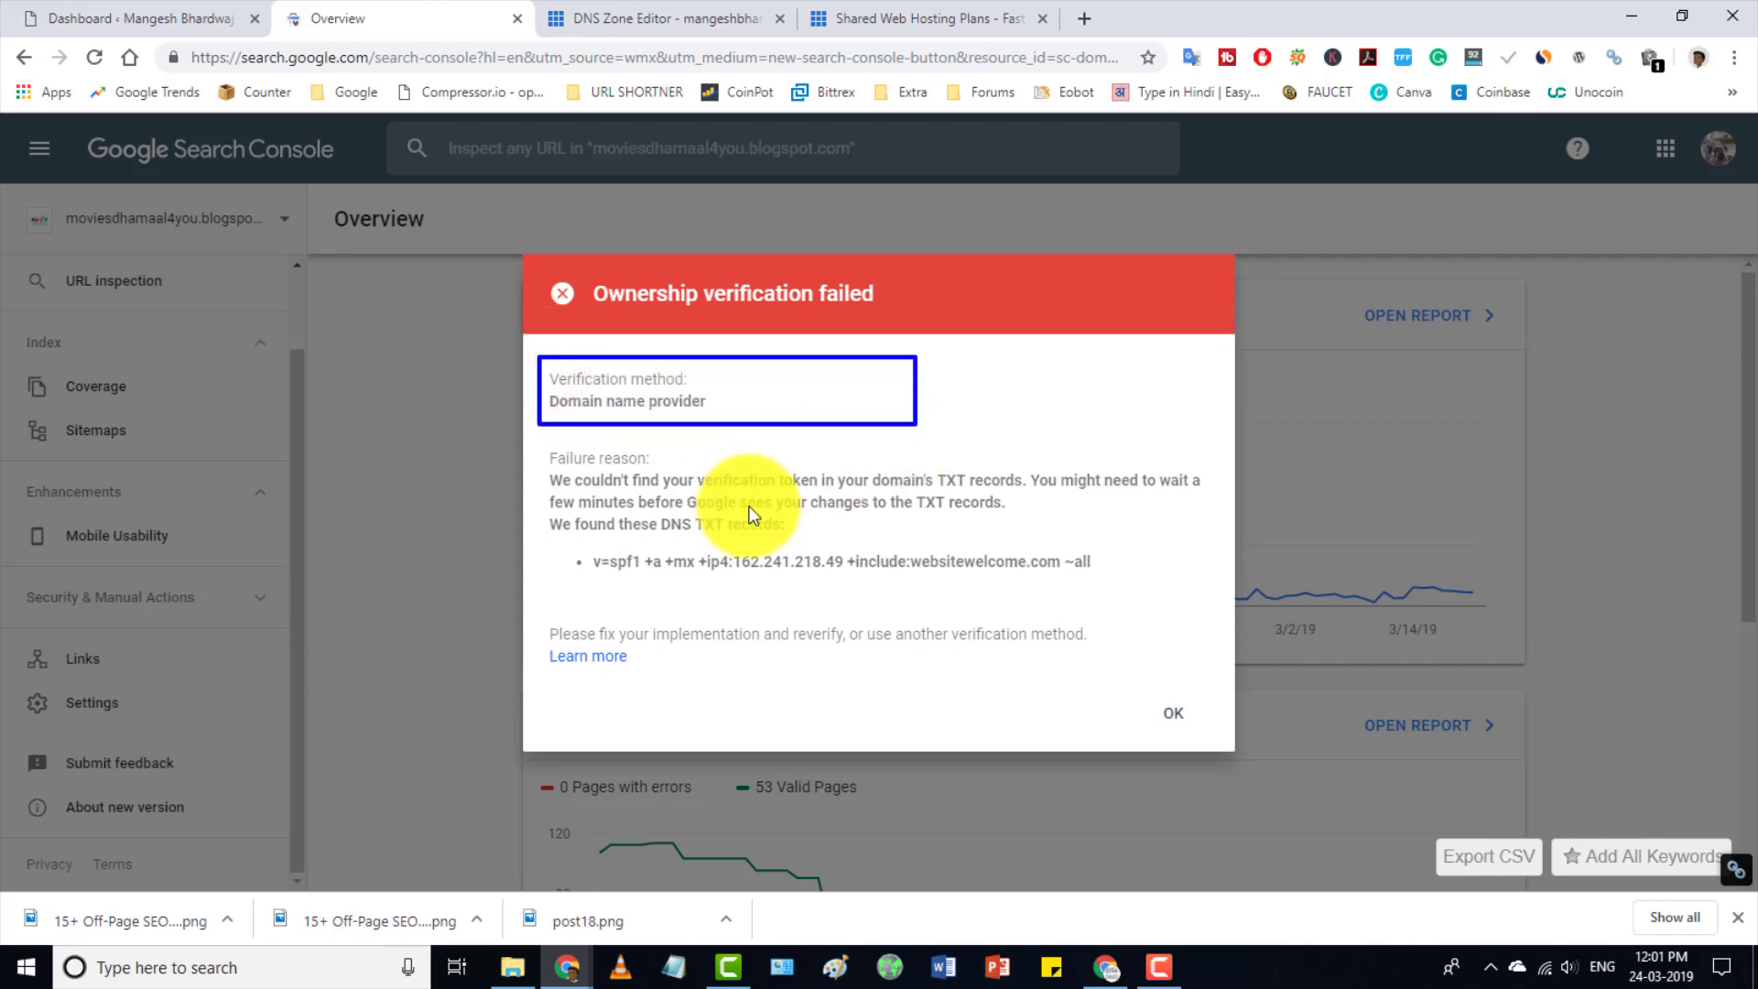
mouse_move(535, 446)
left_mouse_down()
mouse_move(1138, 561)
mouse_move(1217, 552)
left_mouse_up()
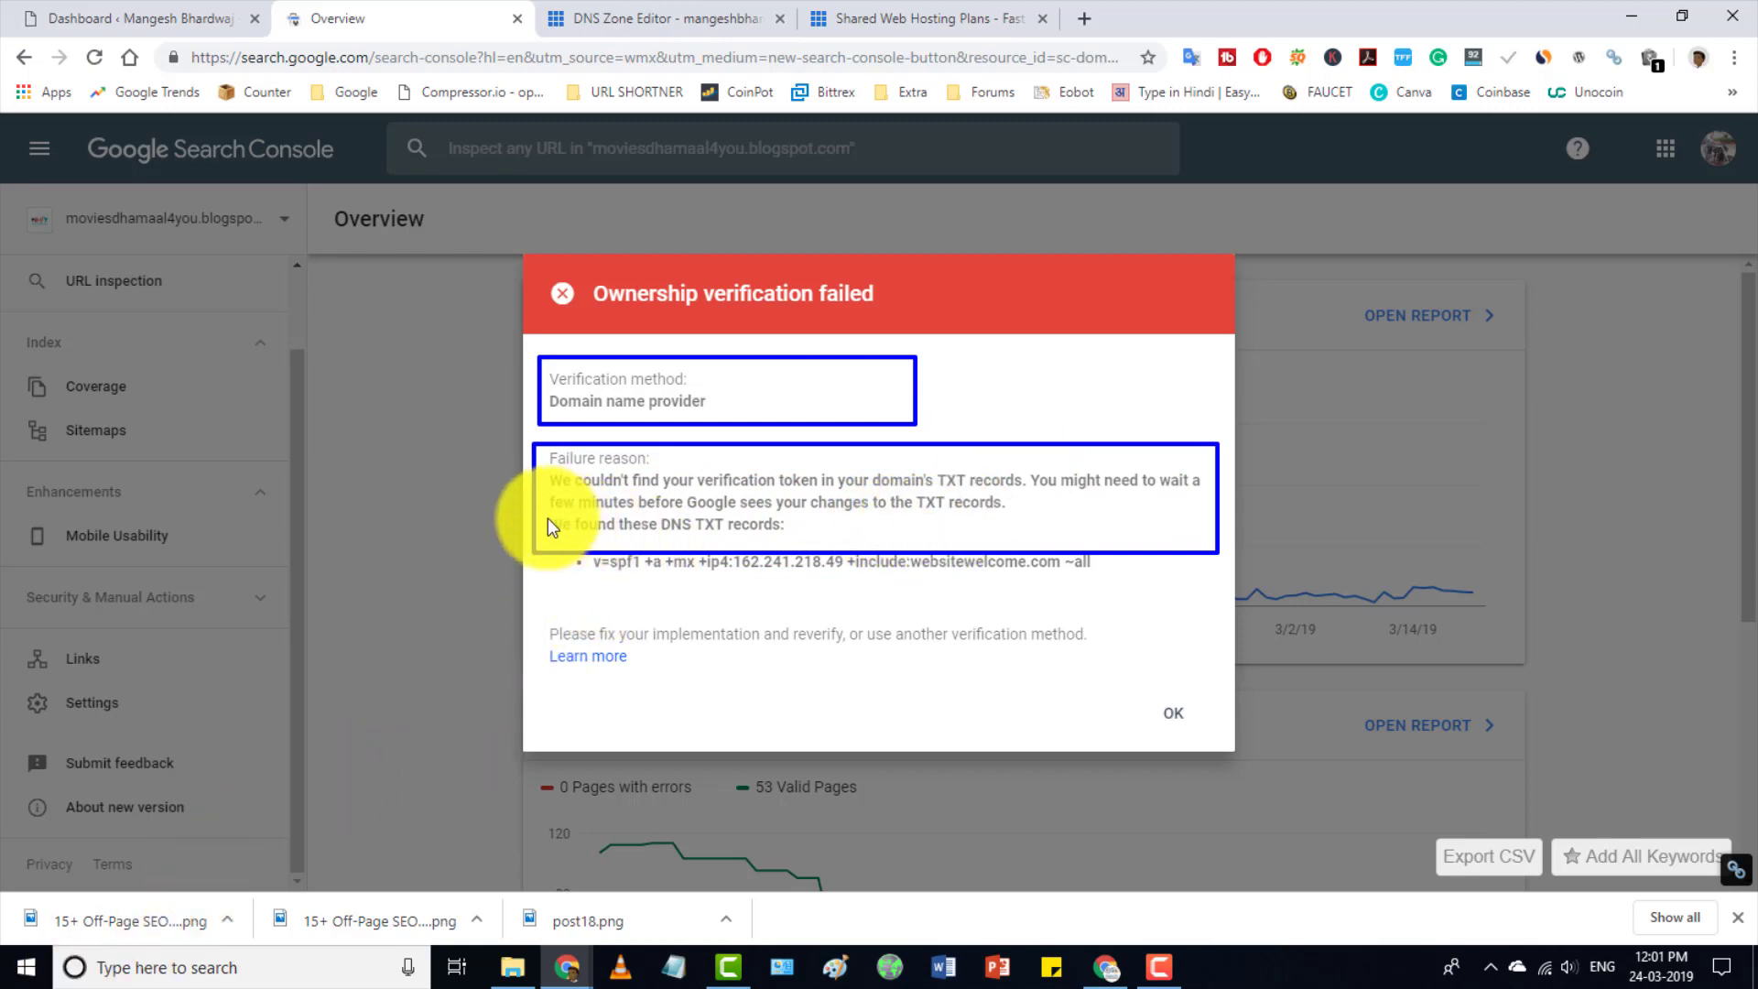
left_click_drag(548, 518, 806, 530)
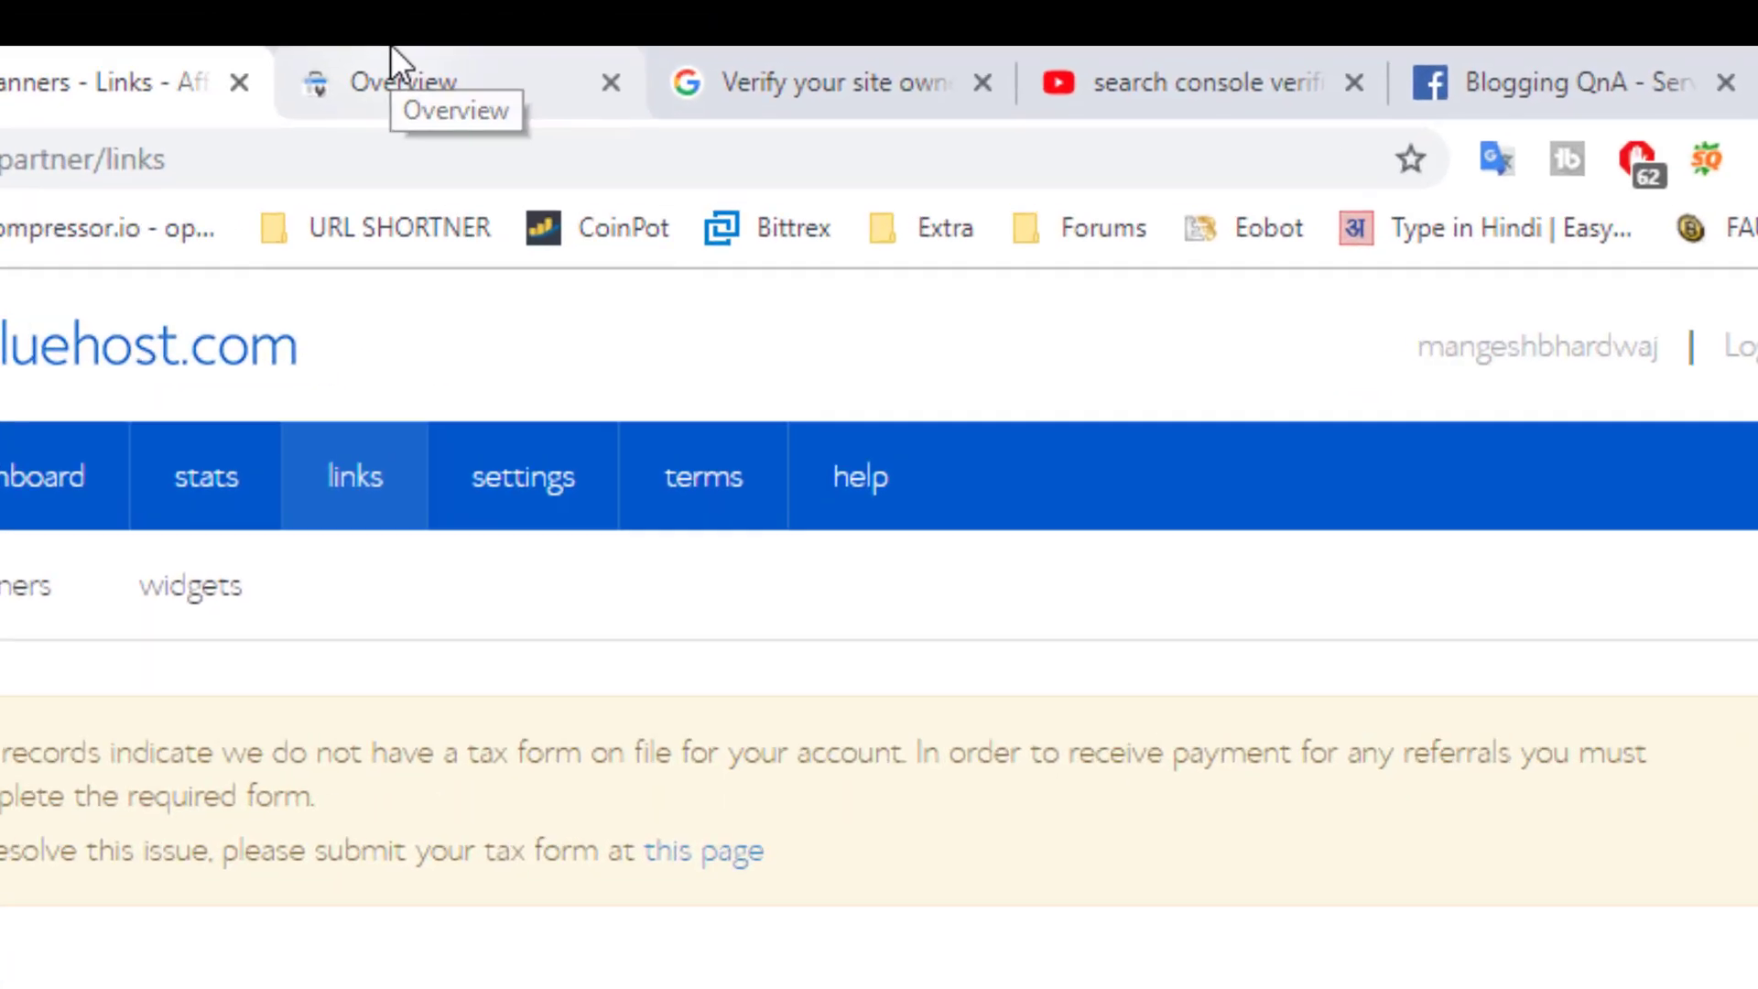
Switch from the Bluehost affiliate page to Search Console and check the ownership verification status.
left_click(391, 59)
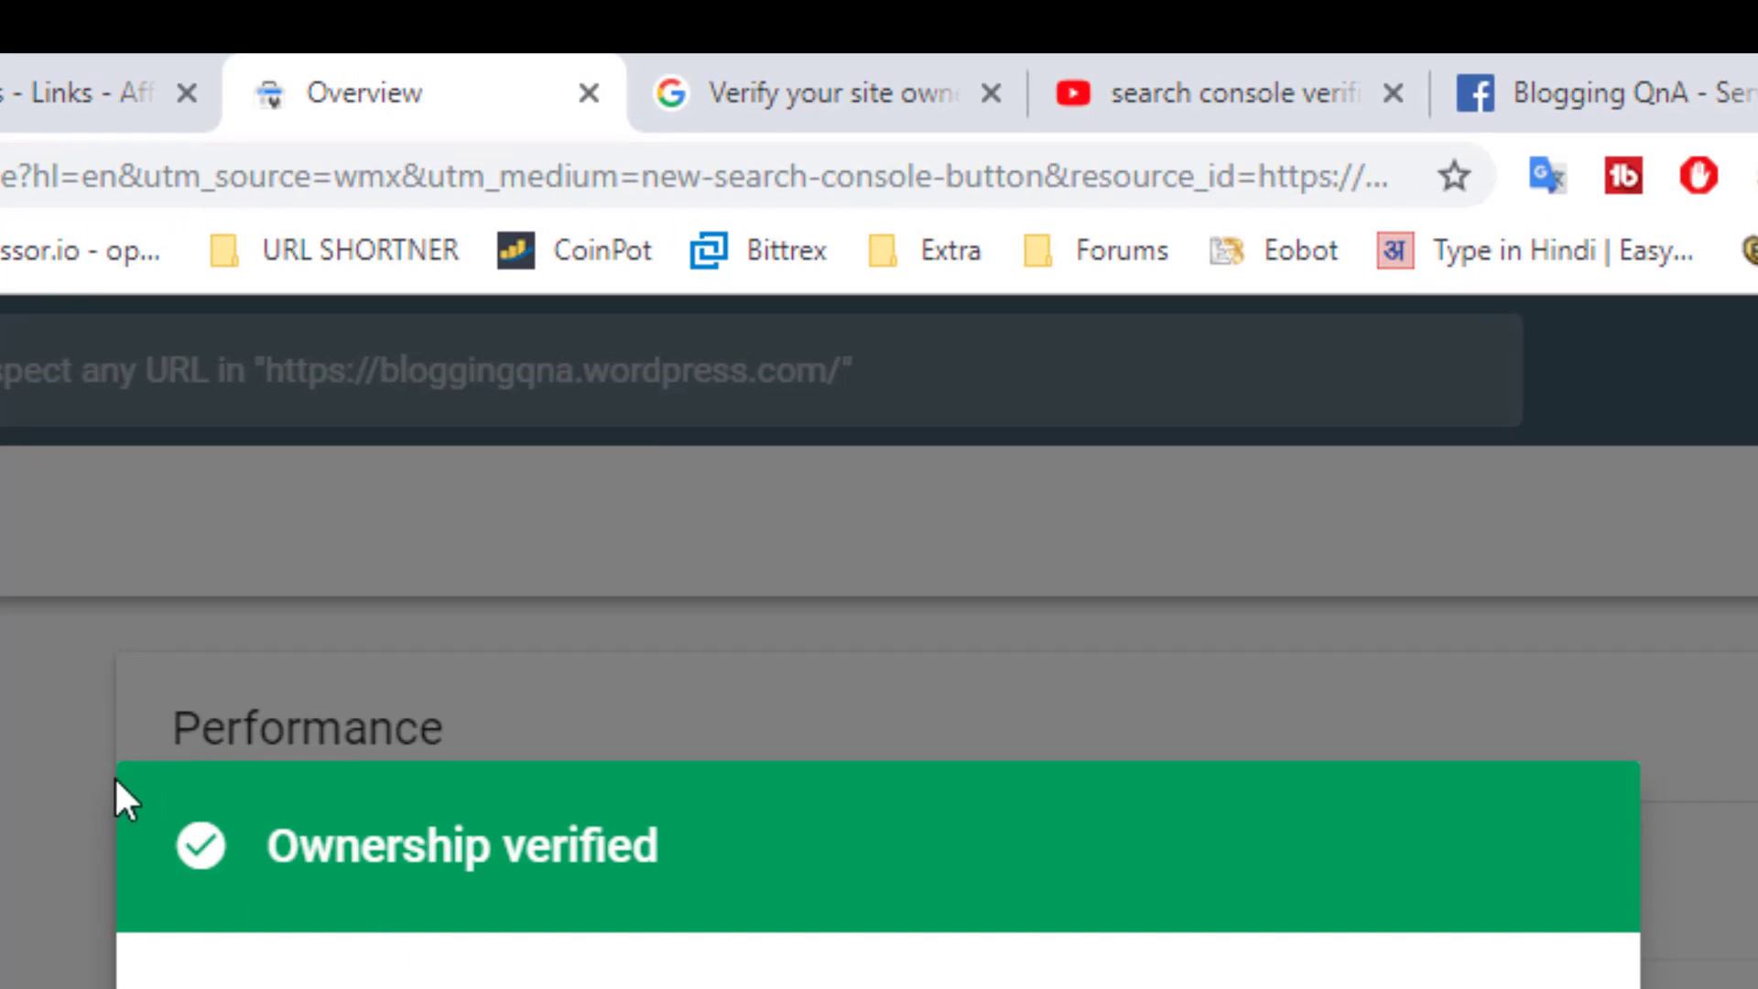
left_click_drag(61, 744, 320, 788)
left_click_drag(641, 865, 1644, 985)
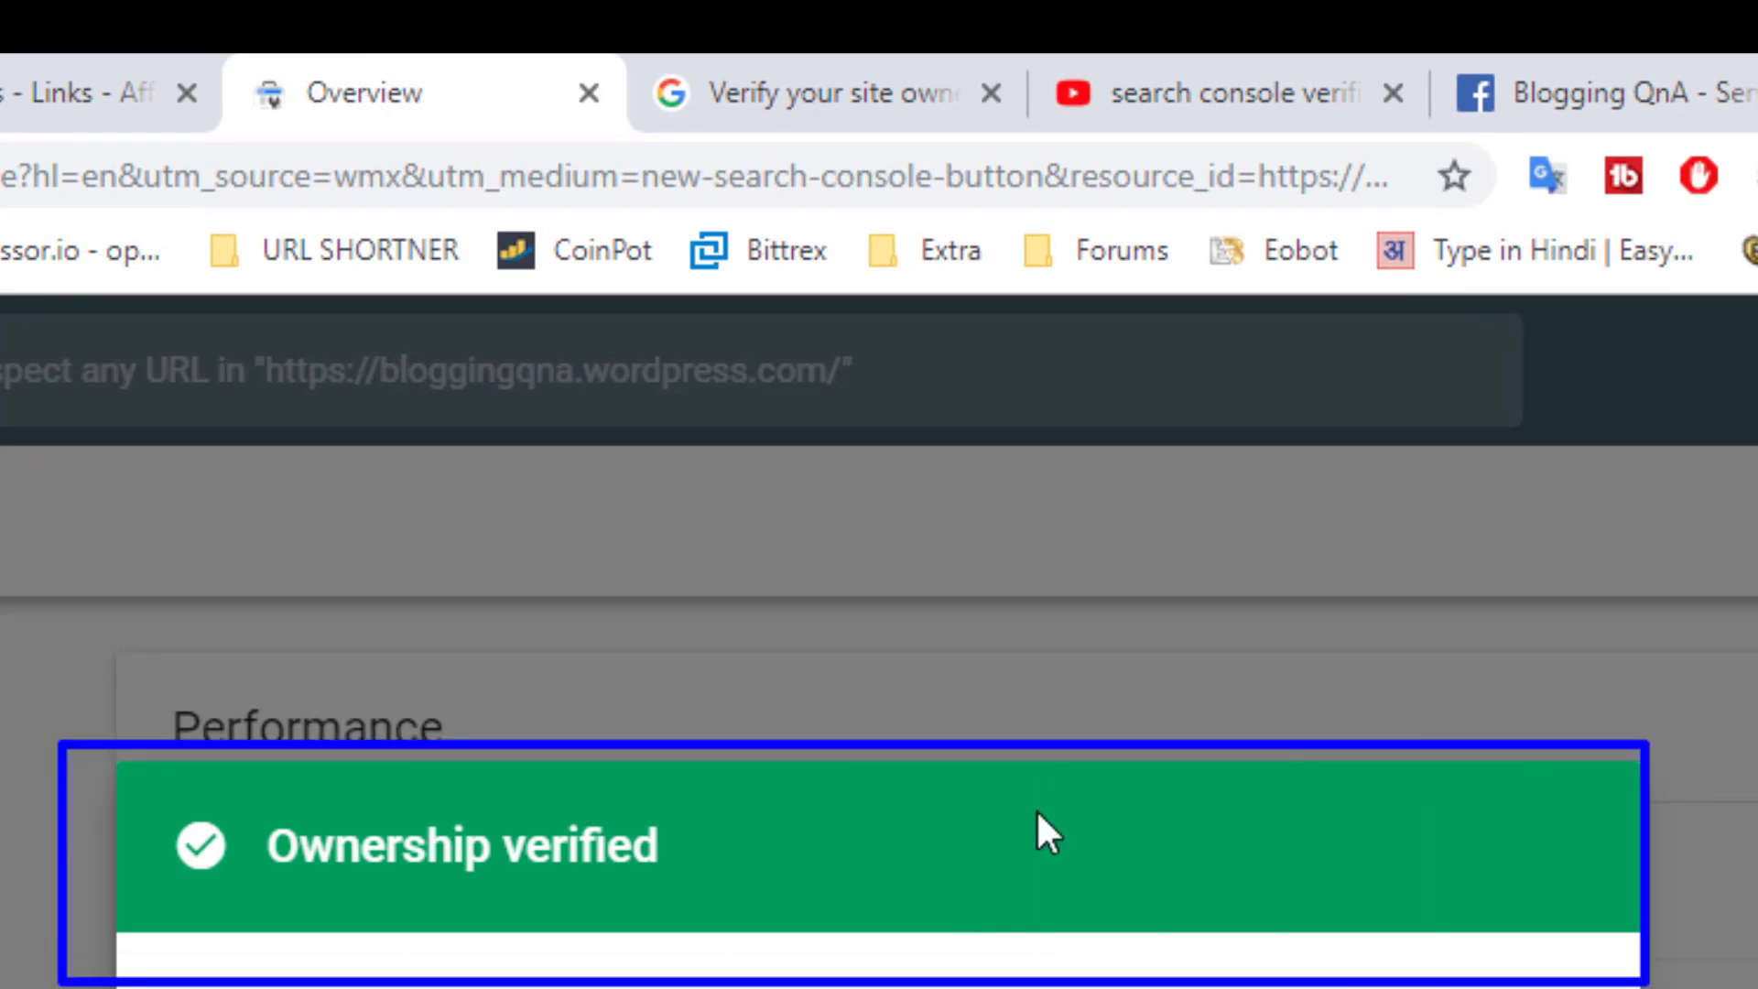
Return to the Search Console overview and switch from the bloggingqna.wordpress.com property to the blog's own https property.
left_click(18, 78)
left_click(335, 101)
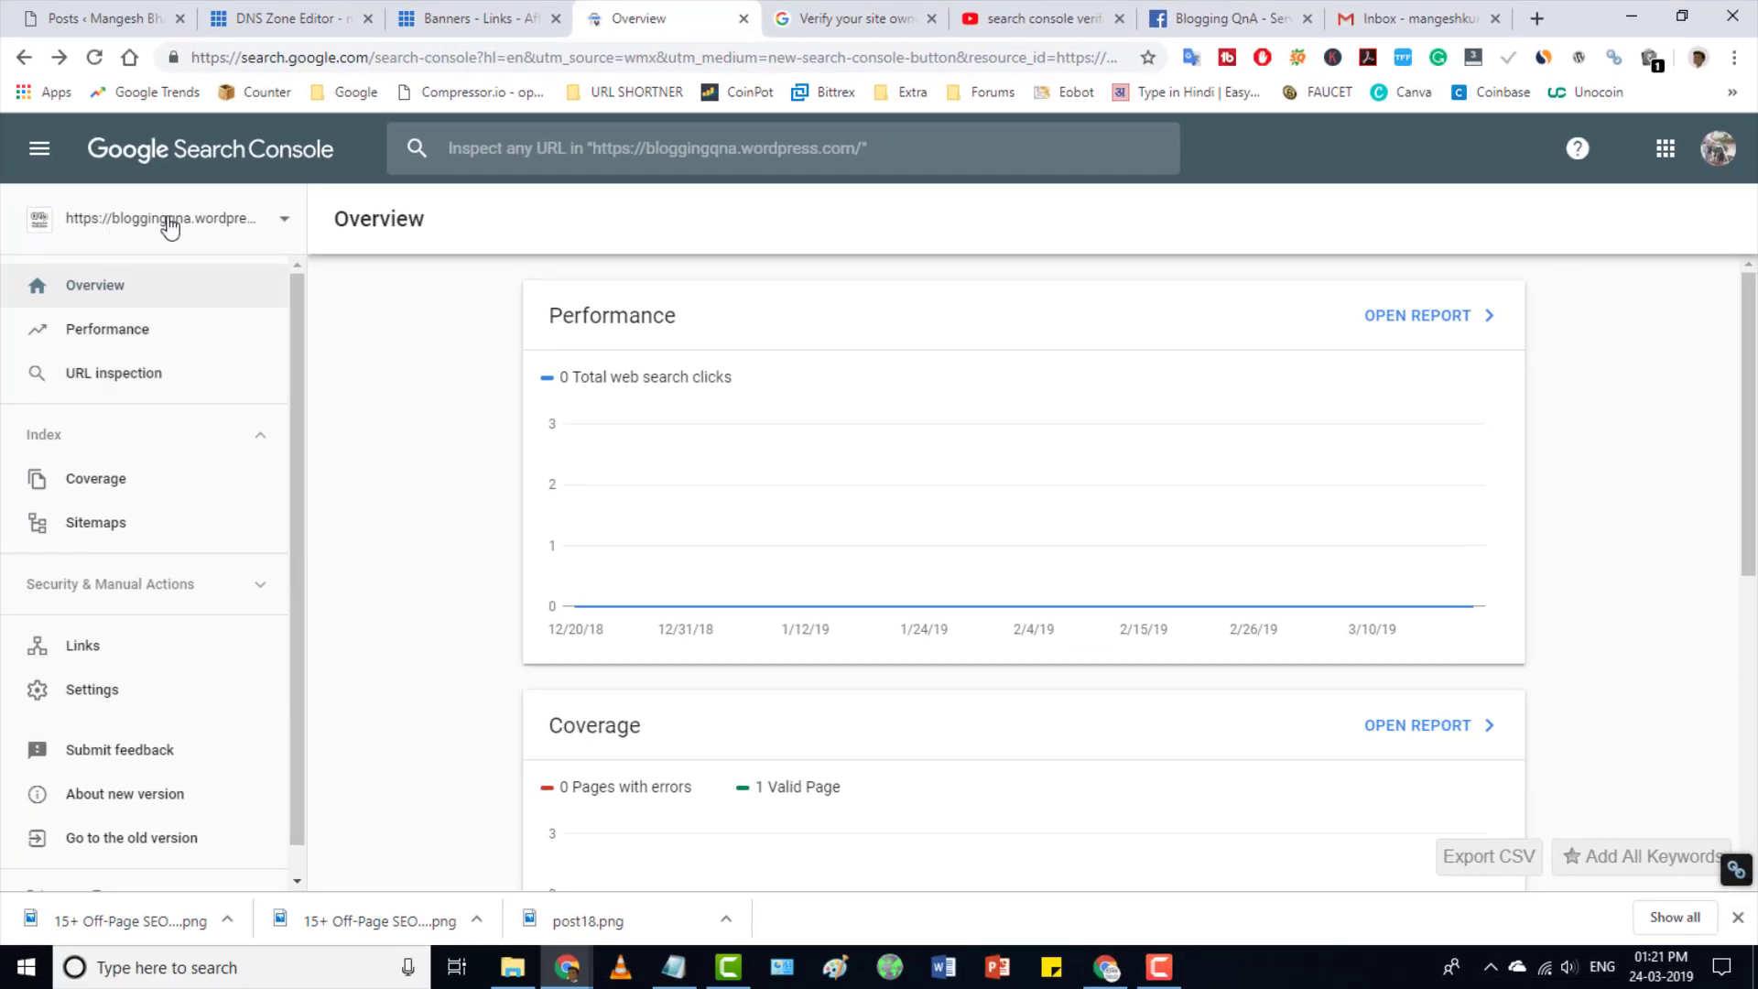
left_click(165, 220)
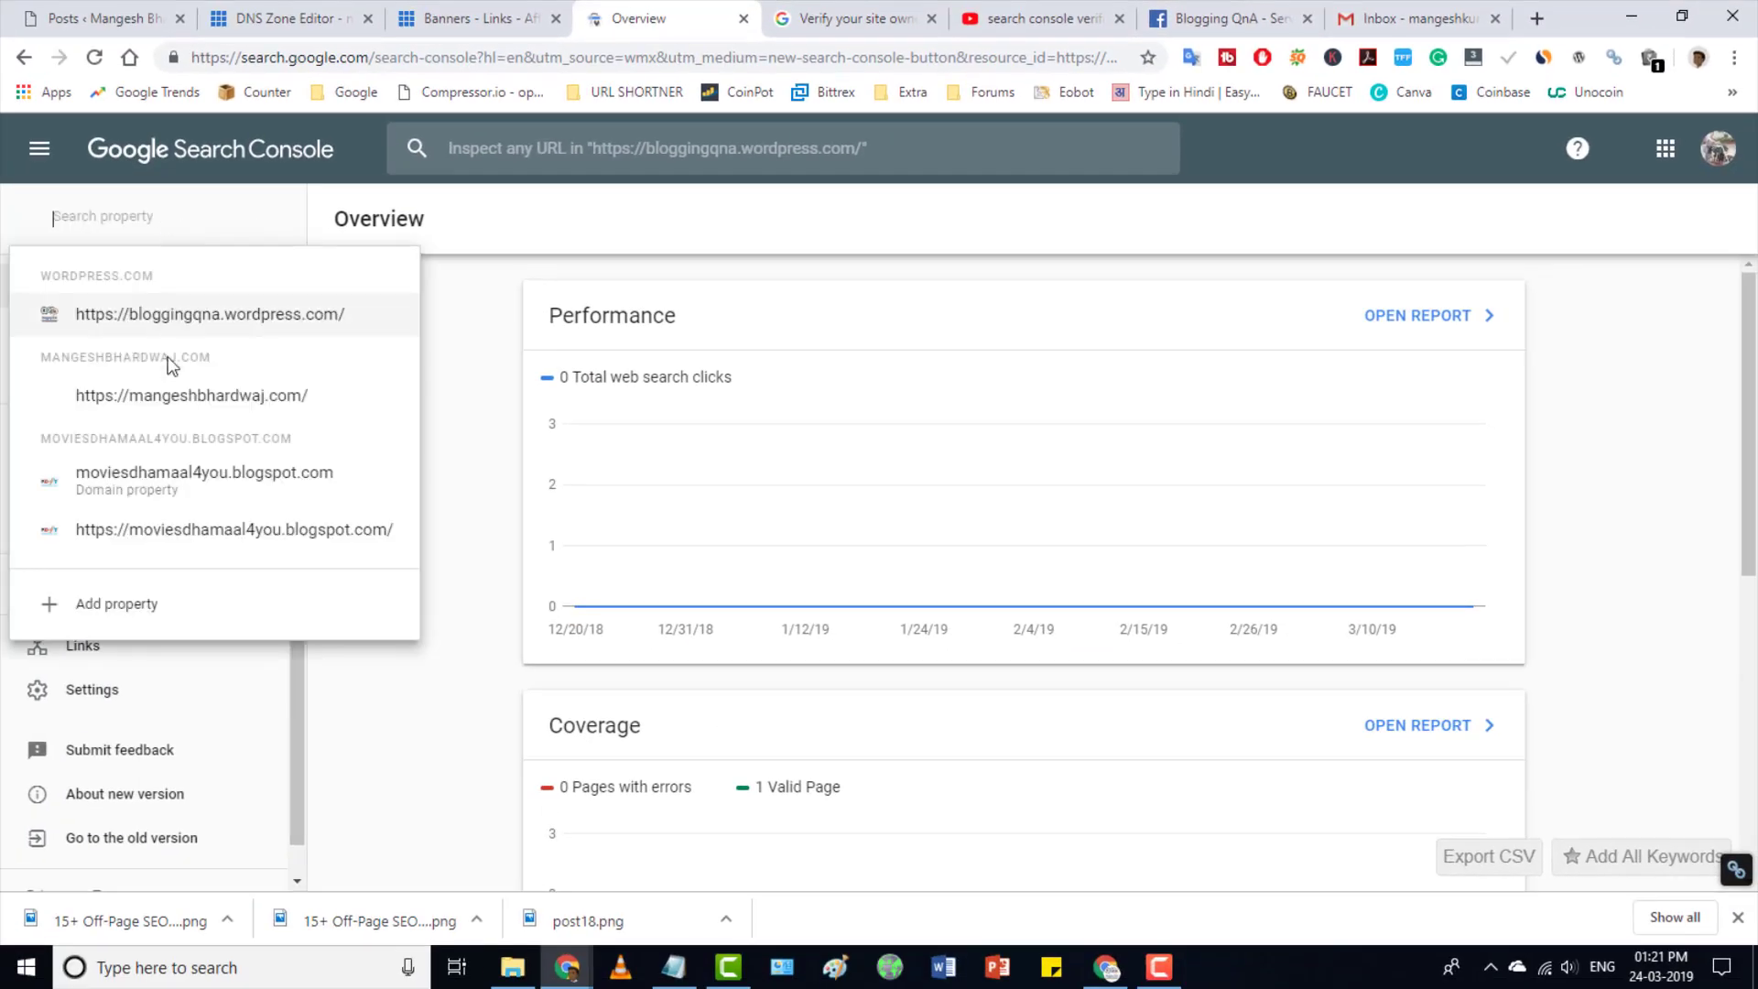
left_click(220, 396)
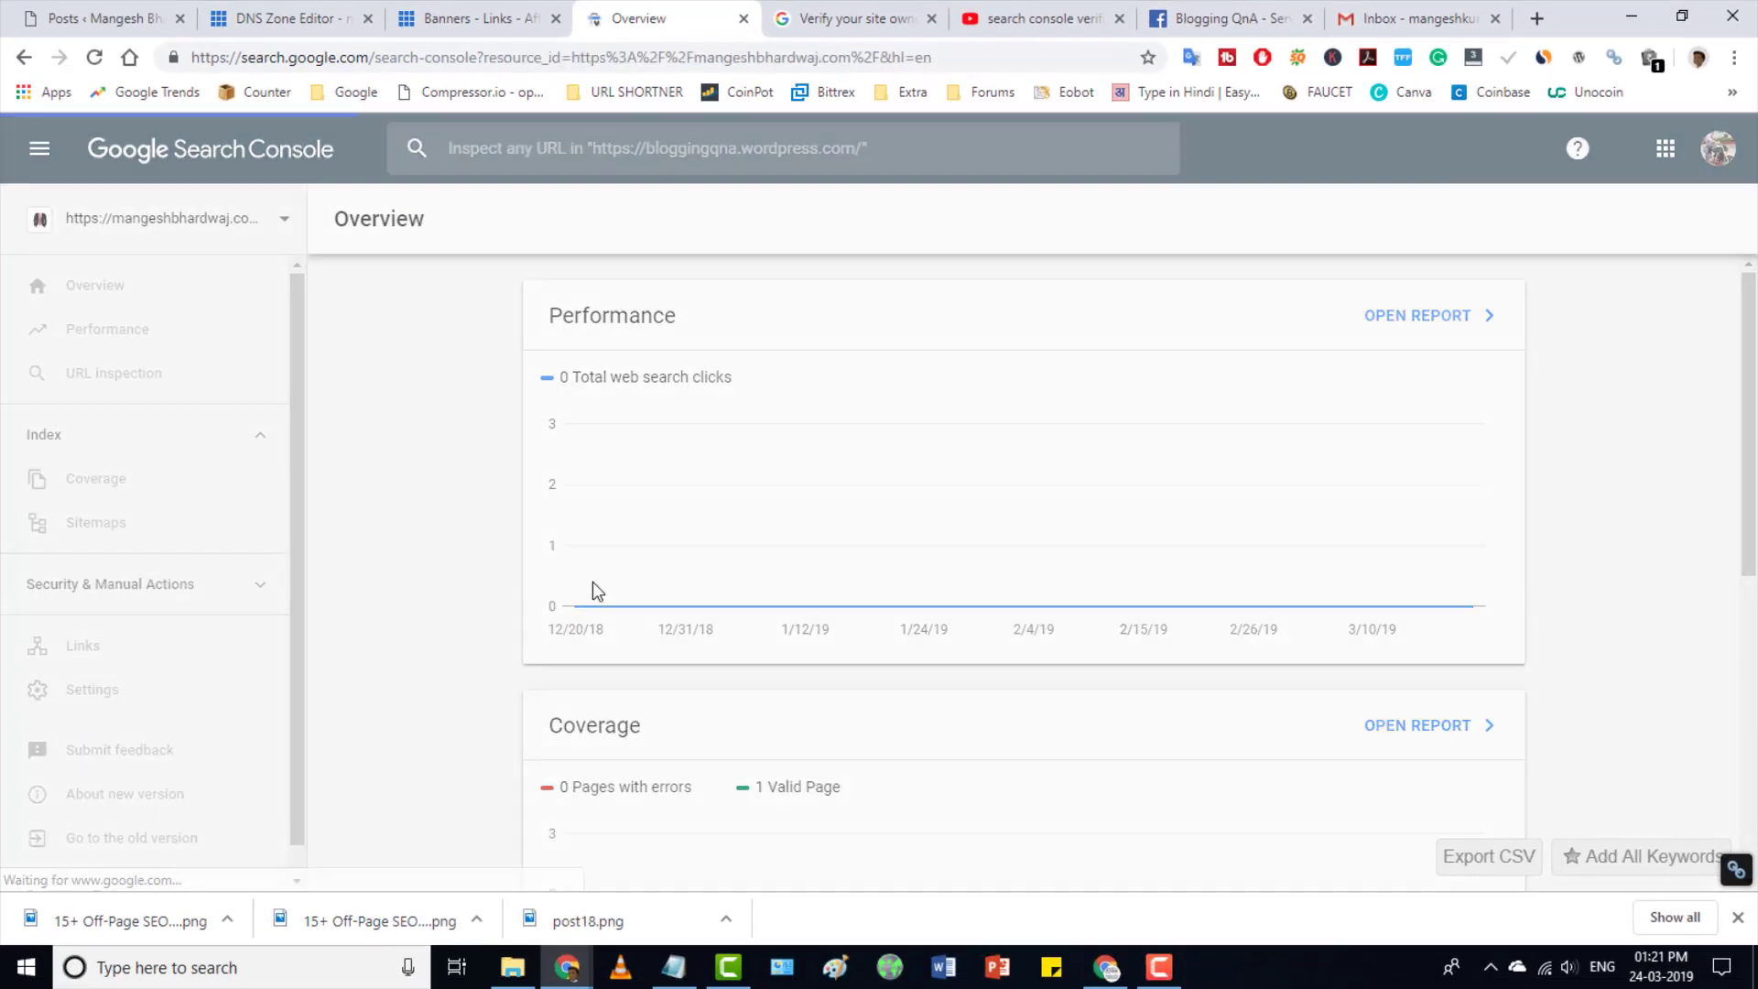